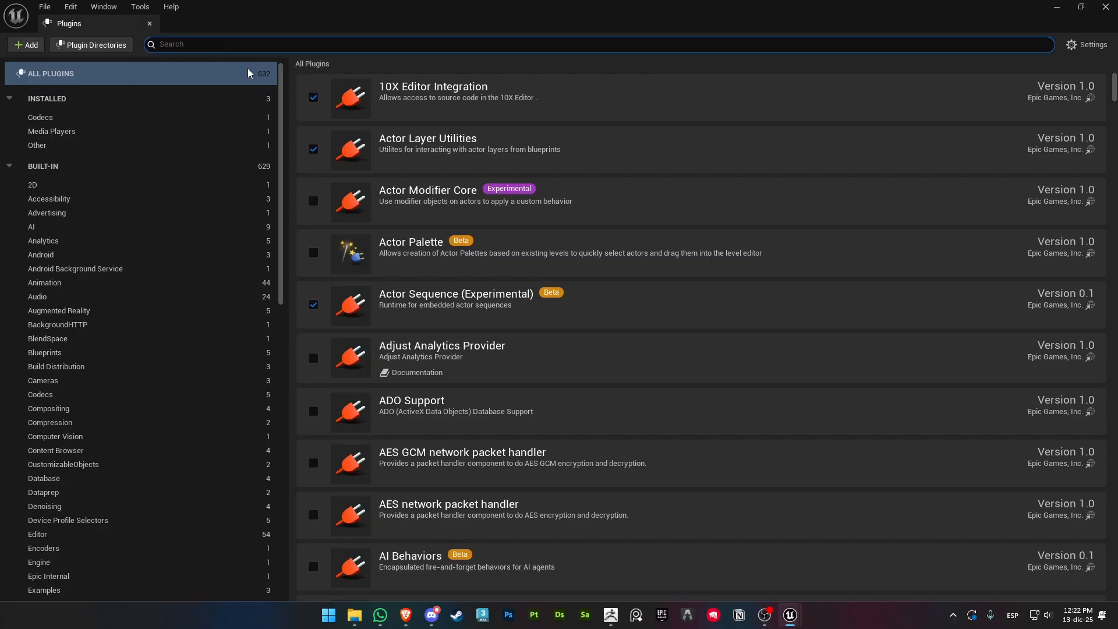
Look up the EdgeDecalTools plugin by searching for "edge", and start the Edge Decal Tool in Scriptable Tools mode
{"action": "type", "text": "edge"}
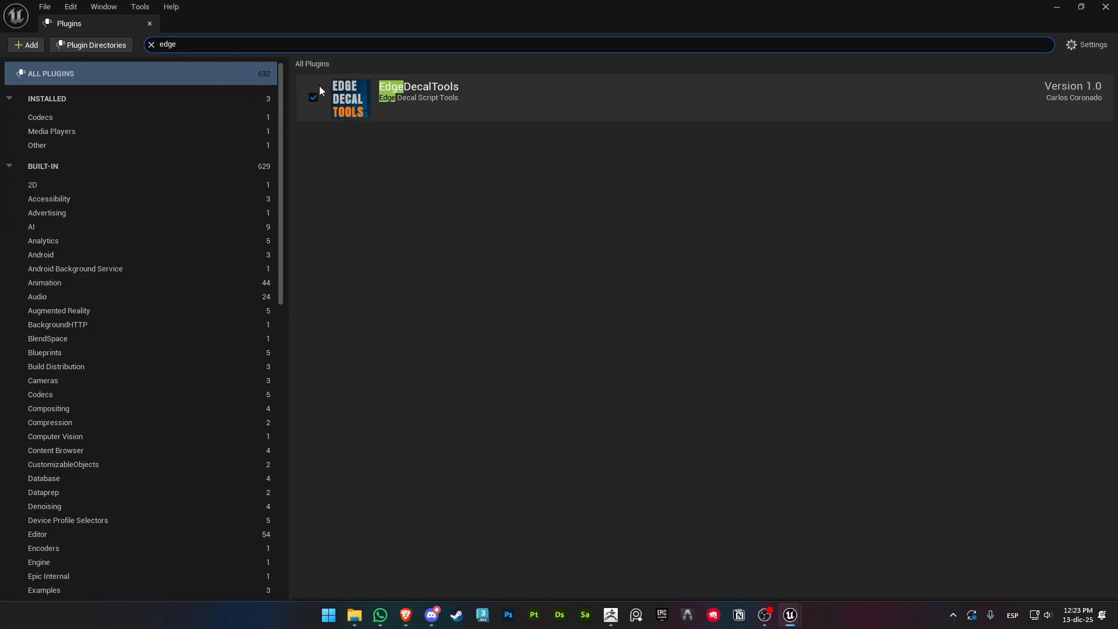
{"action": "left_click", "coordinate": [150, 23]}
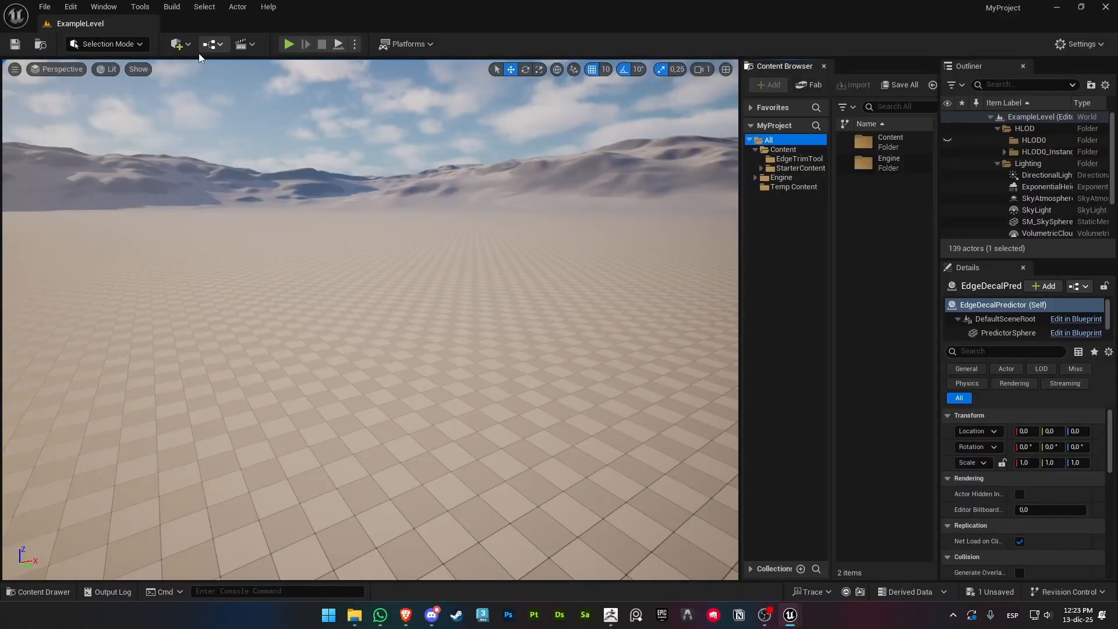
{"action": "left_click", "coordinate": [122, 45]}
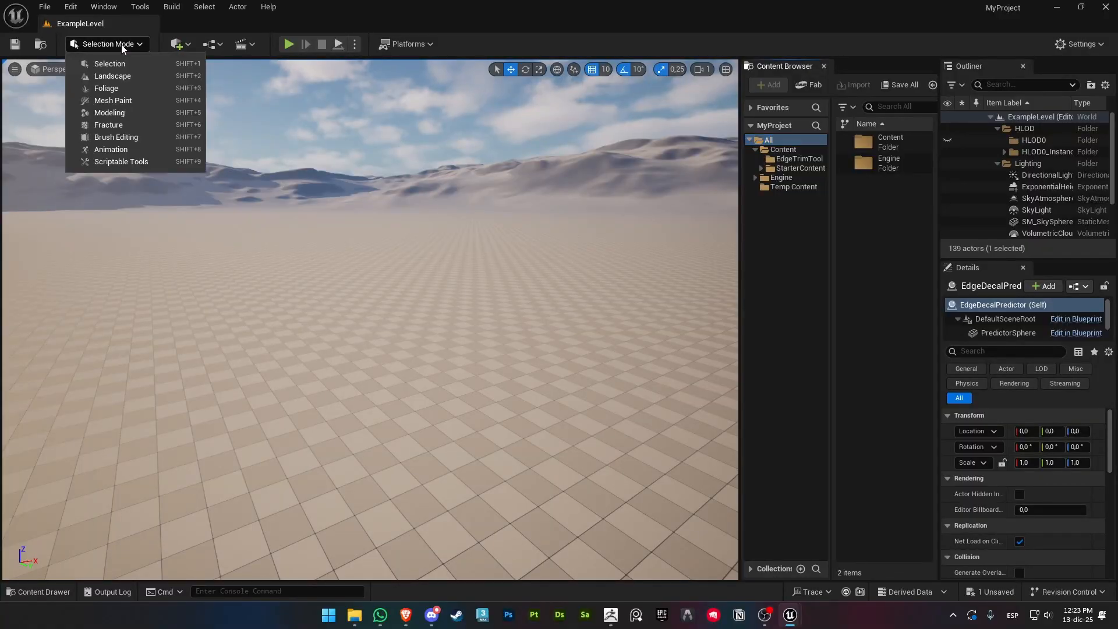
{"action": "left_click", "coordinate": [149, 161]}
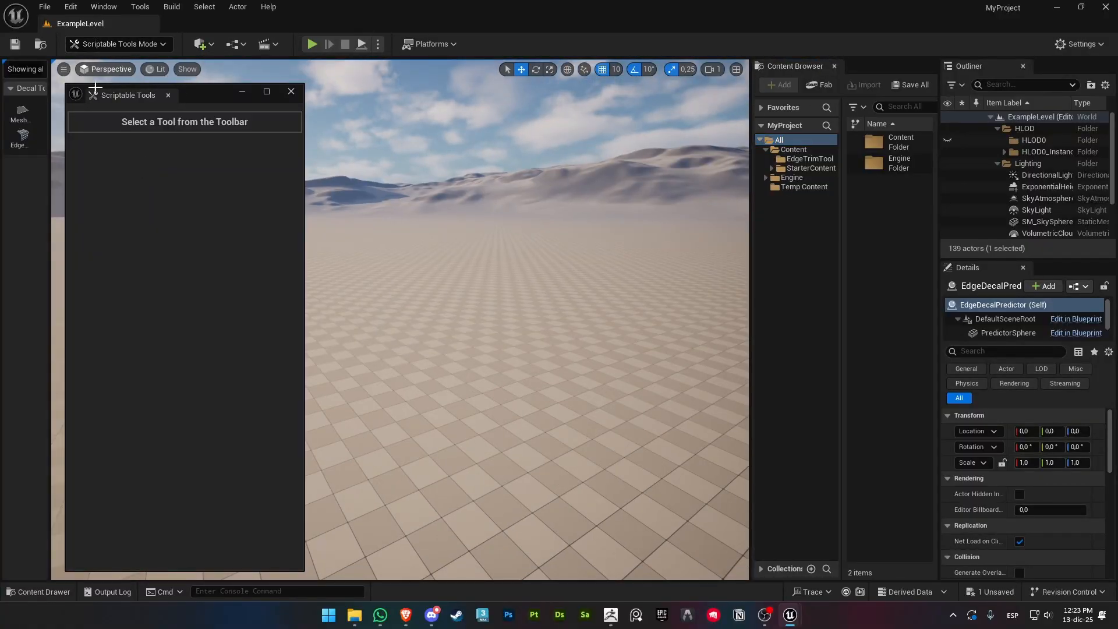
{"action": "left_click", "coordinate": [22, 139]}
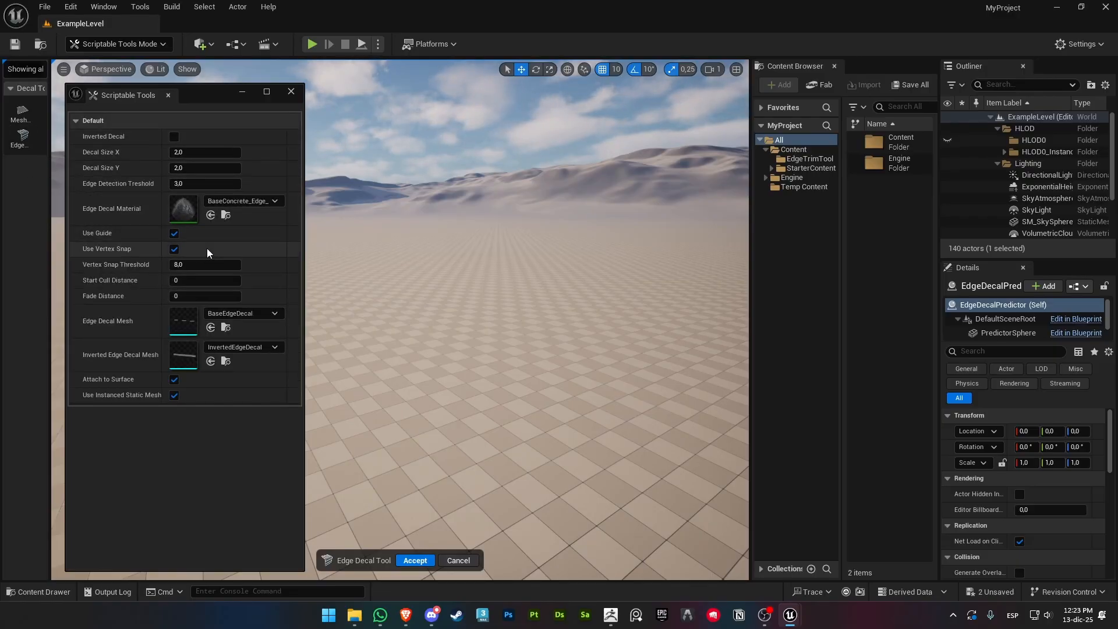
Locate the tool's assigned BaseEdgeDecal static mesh in the project content and export it as an asset file
{"action": "left_click", "coordinate": [227, 327]}
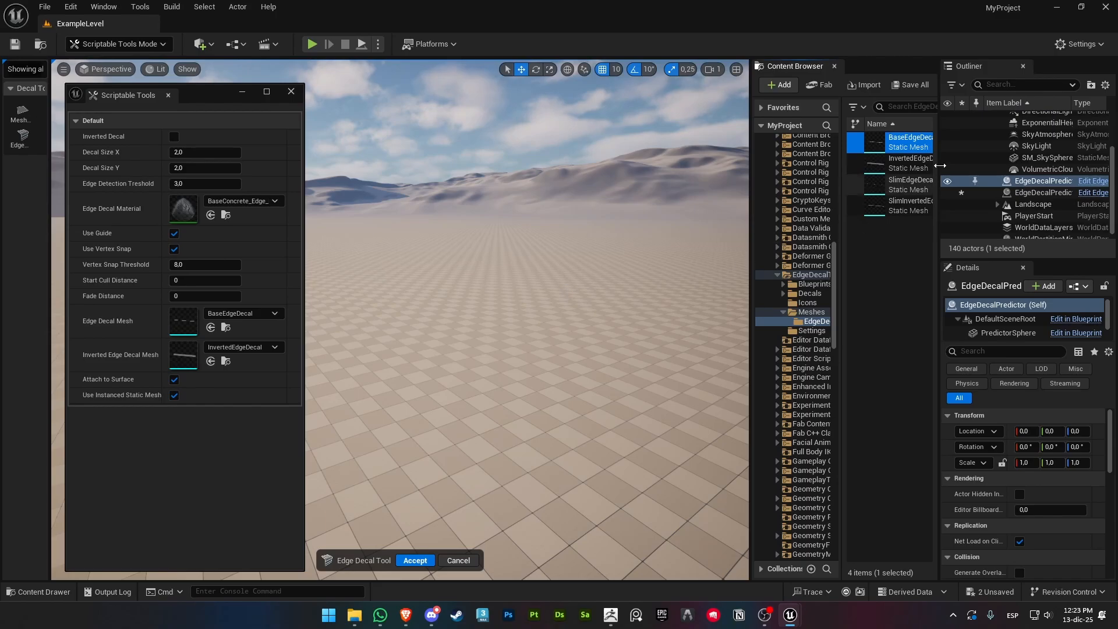
{"action": "right_click", "coordinate": [906, 142]}
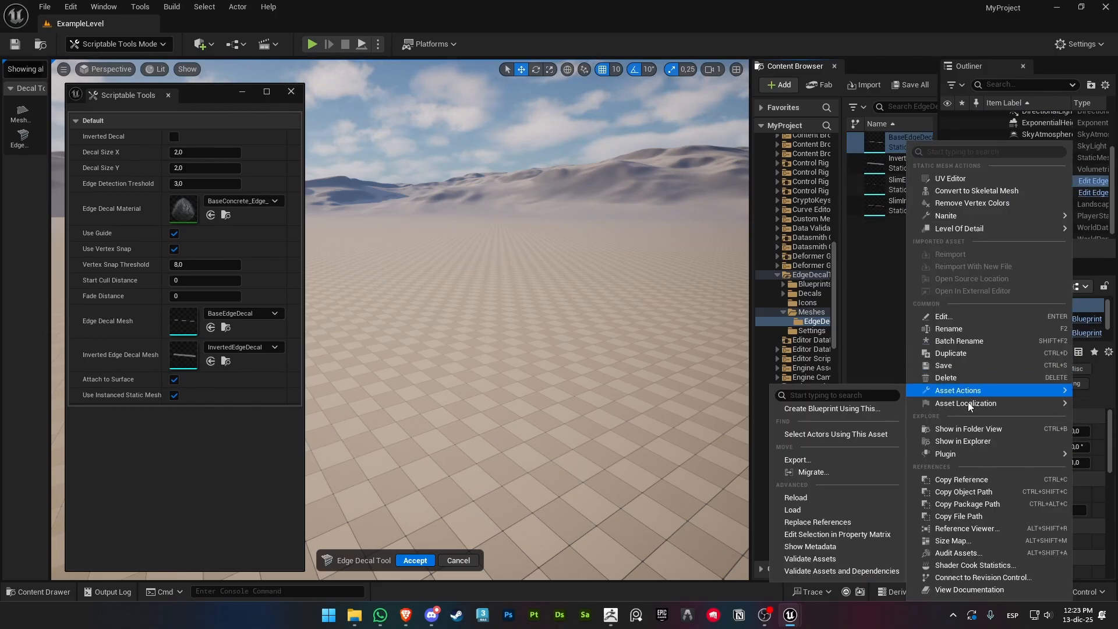
{"action": "mouse_move", "coordinate": [968, 401]}
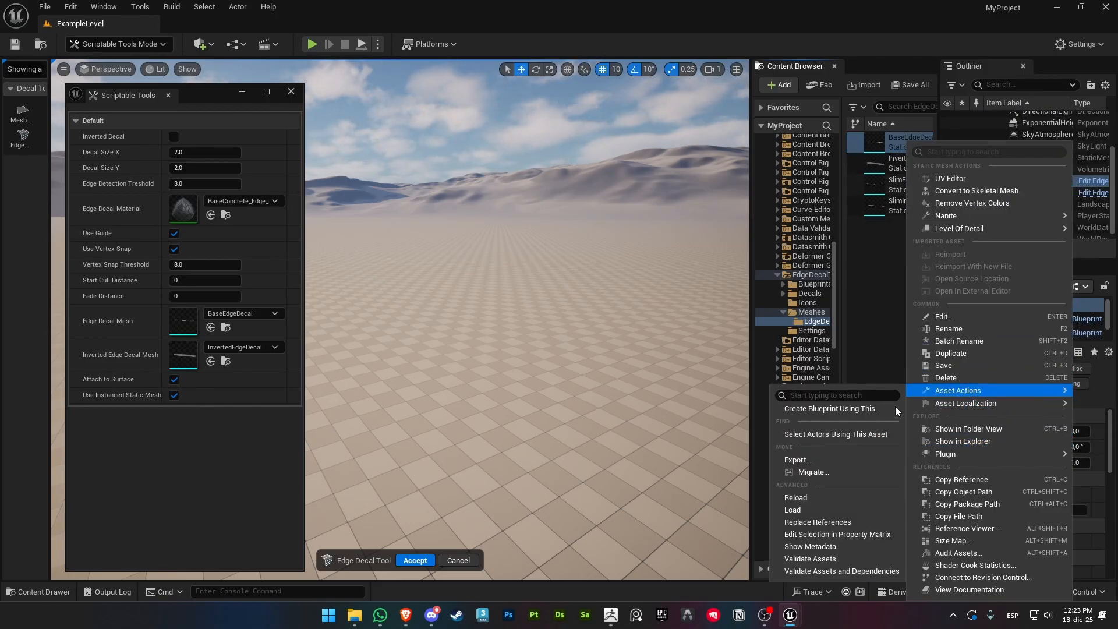
{"action": "left_click", "coordinate": [804, 460]}
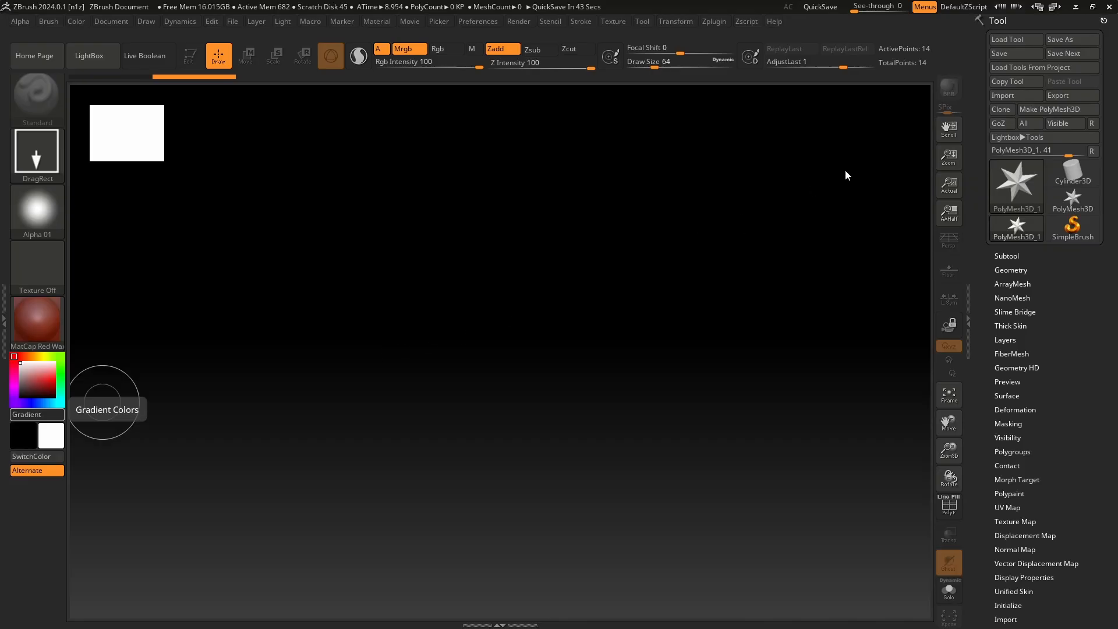
Switch to ZBrush and import BaseEdgeDecal.FBX with the default FBX import options
{"action": "left_click", "coordinate": [1011, 96]}
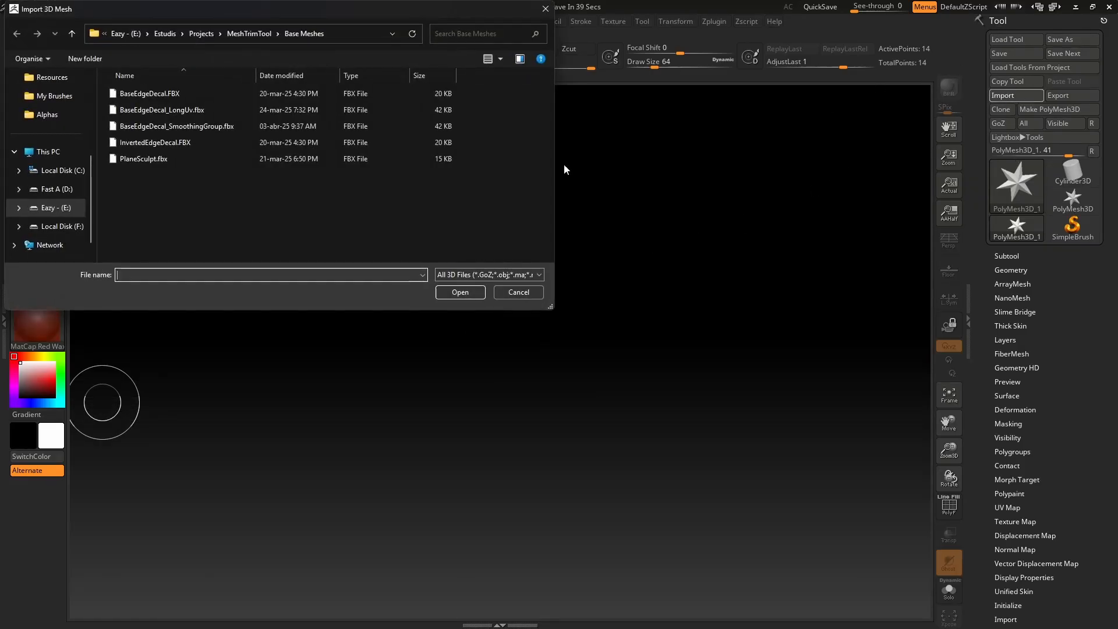
{"action": "double_click", "coordinate": [154, 95]}
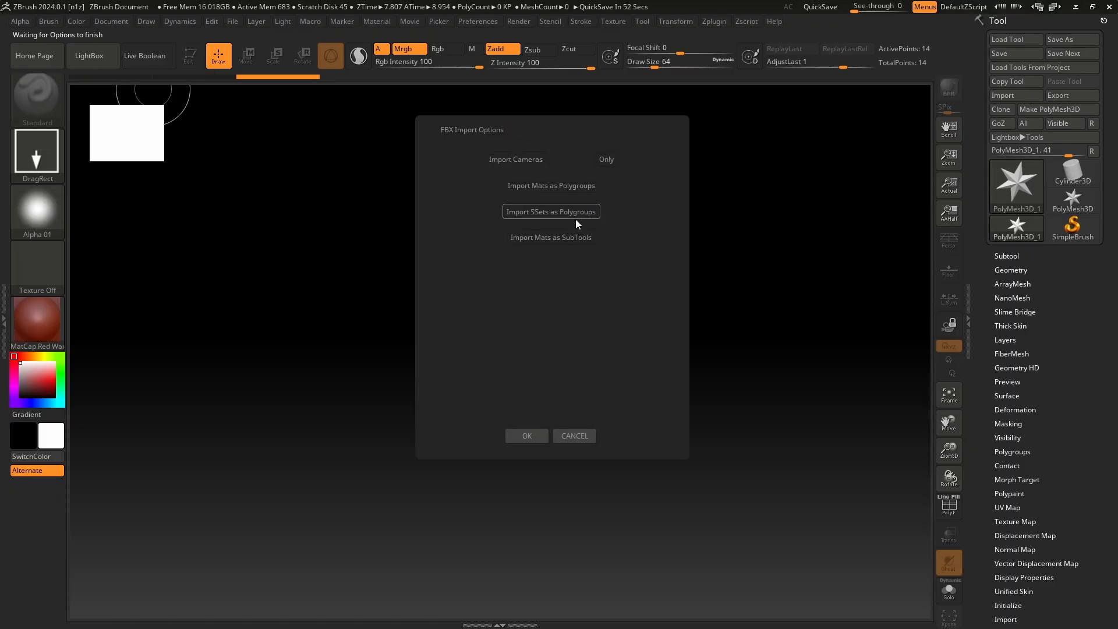
{"action": "left_click", "coordinate": [538, 436]}
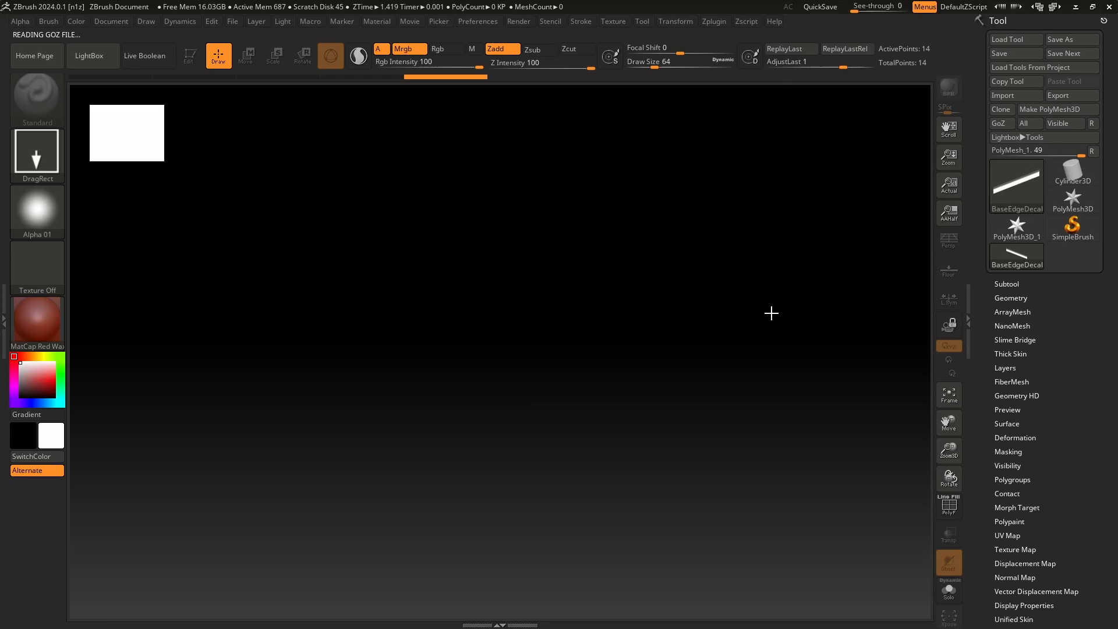
Place the imported edge mesh on the canvas in Edit mode and display its polyframe
{"action": "left_click", "coordinate": [193, 62]}
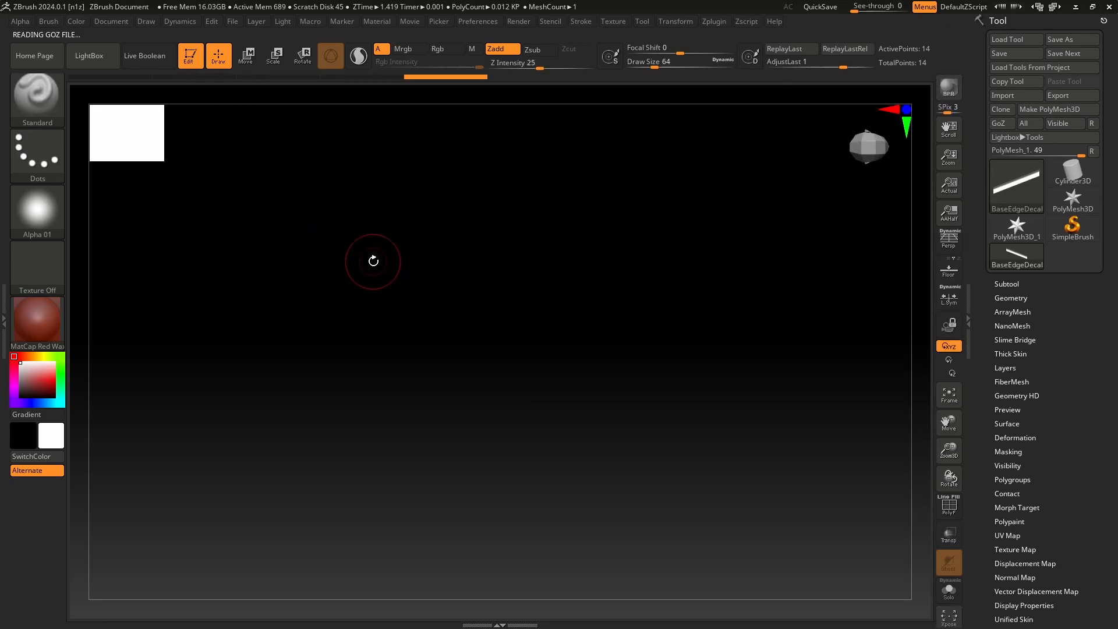
{"action": "left_click_drag", "start_coordinate": [373, 261], "coordinate": [696, 415]}
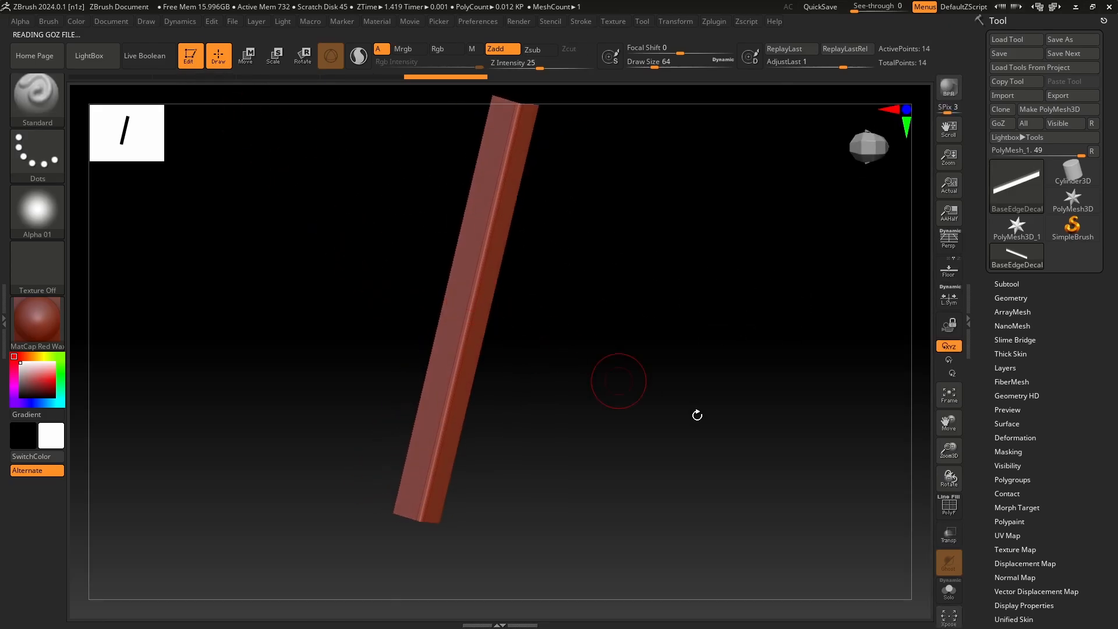
{"action": "left_click", "coordinate": [957, 505]}
{"action": "right_click_drag", "start_coordinate": [510, 447], "coordinate": [487, 377]}
{"action": "right_click_drag", "start_coordinate": [447, 502], "coordinate": [592, 442], "text": "ctrl"}
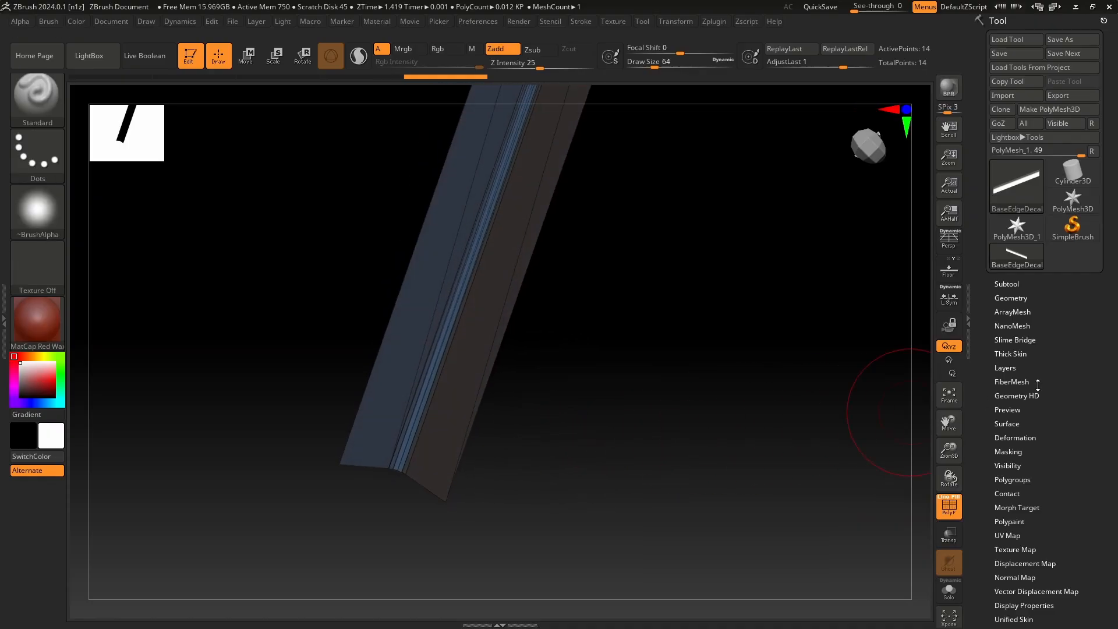
ZRemesh the edge strip with a target polygon count of 5 and hide the polyframe
{"action": "left_click", "coordinate": [1013, 297]}
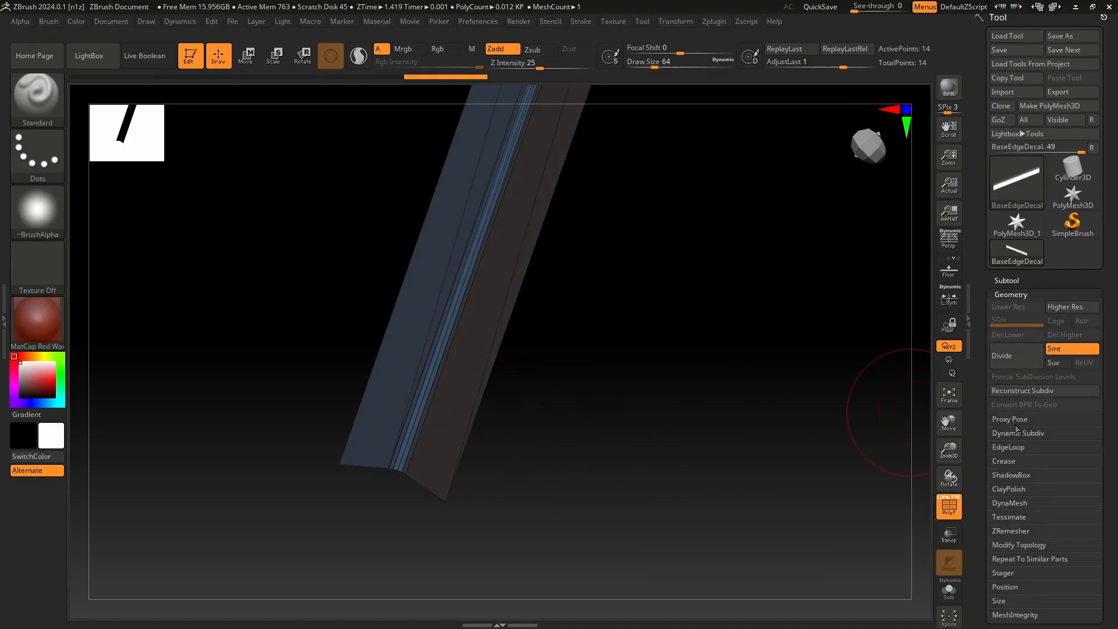
{"action": "left_click", "coordinate": [1024, 530]}
{"action": "left_click", "coordinate": [1024, 551]}
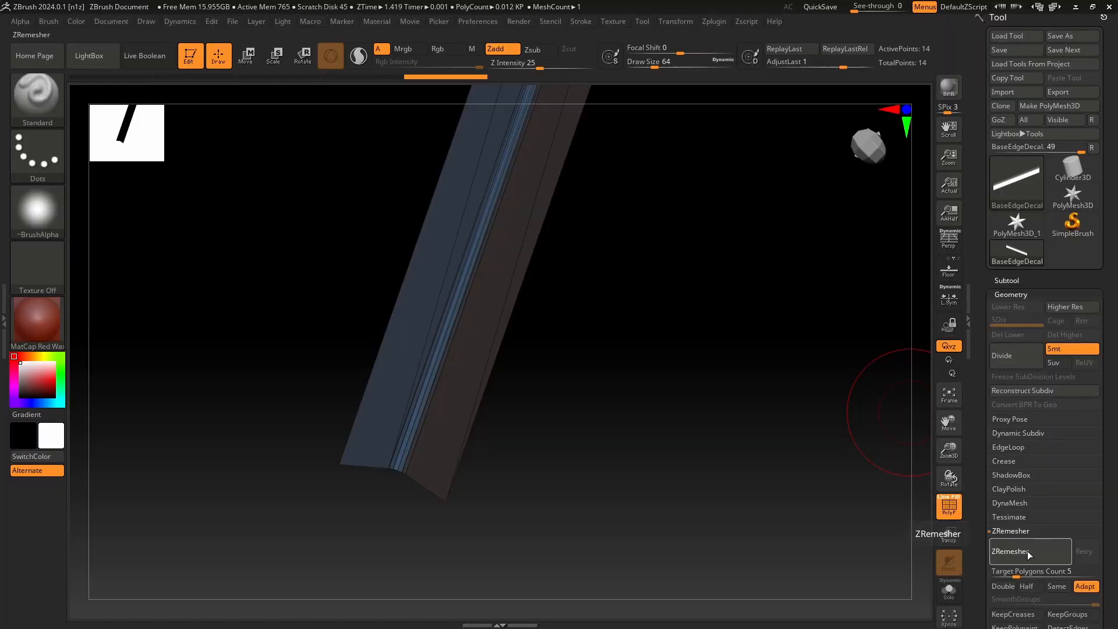
{"action": "right_click_drag", "start_coordinate": [483, 443], "coordinate": [510, 440]}
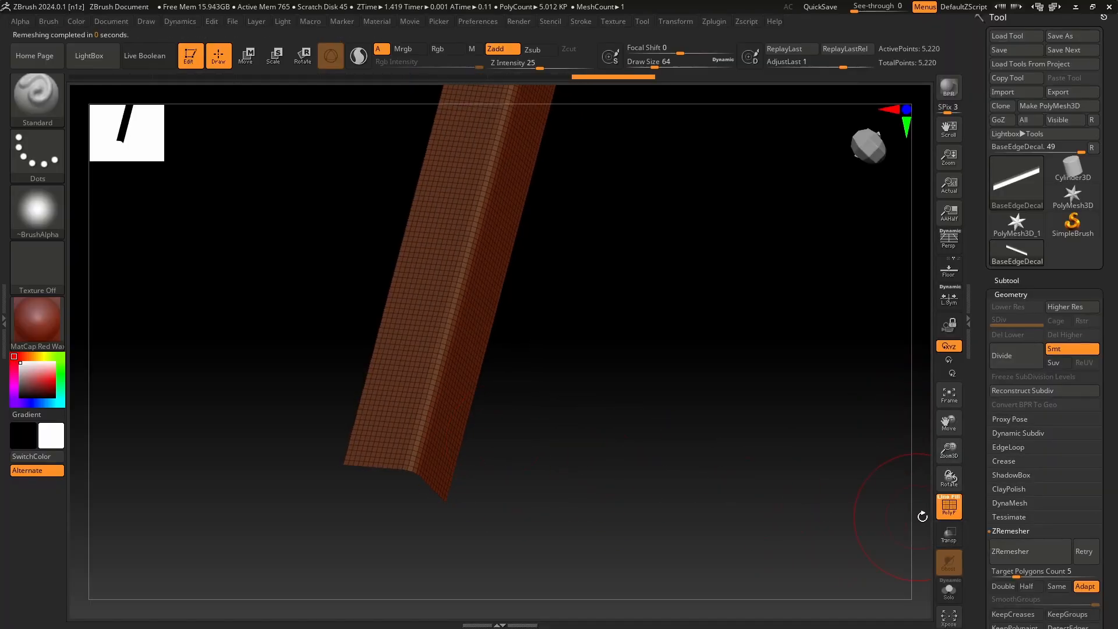
{"action": "left_click", "coordinate": [947, 514]}
Soften the strip's central corner along its length with the Smooth brush
{"action": "left_click_drag", "start_coordinate": [570, 428], "coordinate": [519, 410]}
{"action": "left_click_drag", "start_coordinate": [709, 282], "coordinate": [749, 301]}
{"action": "mouse_move", "coordinate": [576, 355]}
{"action": "left_mouse_down"}
{"action": "mouse_move", "coordinate": [573, 364]}
{"action": "mouse_move", "coordinate": [611, 367]}
{"action": "mouse_move", "coordinate": [654, 332]}
{"action": "mouse_move", "coordinate": [659, 436]}
{"action": "mouse_move", "coordinate": [609, 436]}
{"action": "left_mouse_up"}
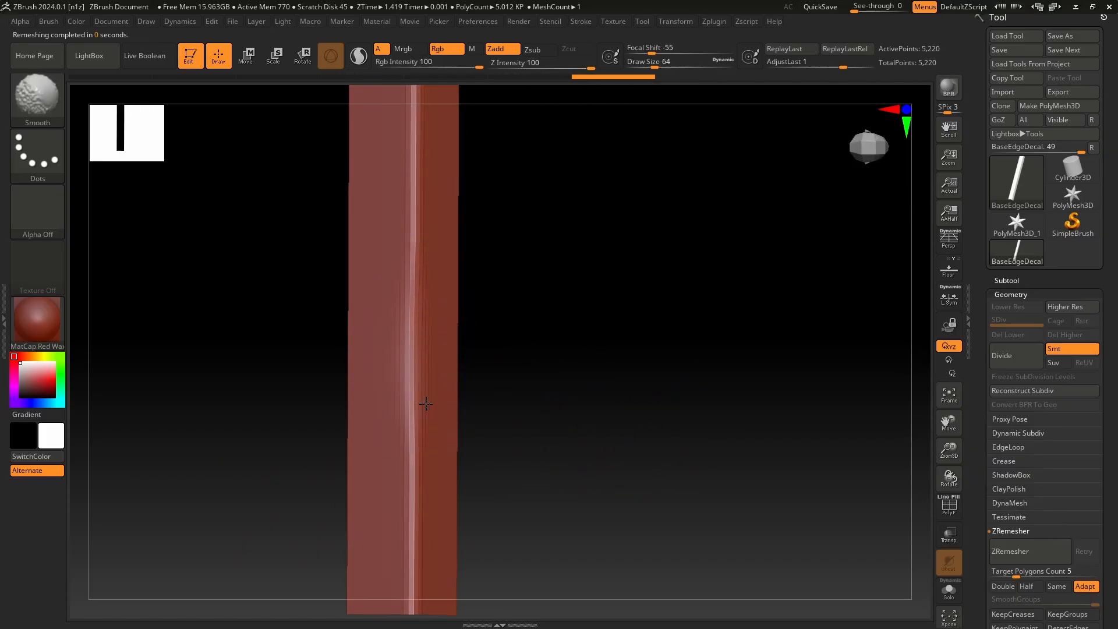
{"action": "left_click_drag", "start_coordinate": [665, 455], "coordinate": [639, 404]}
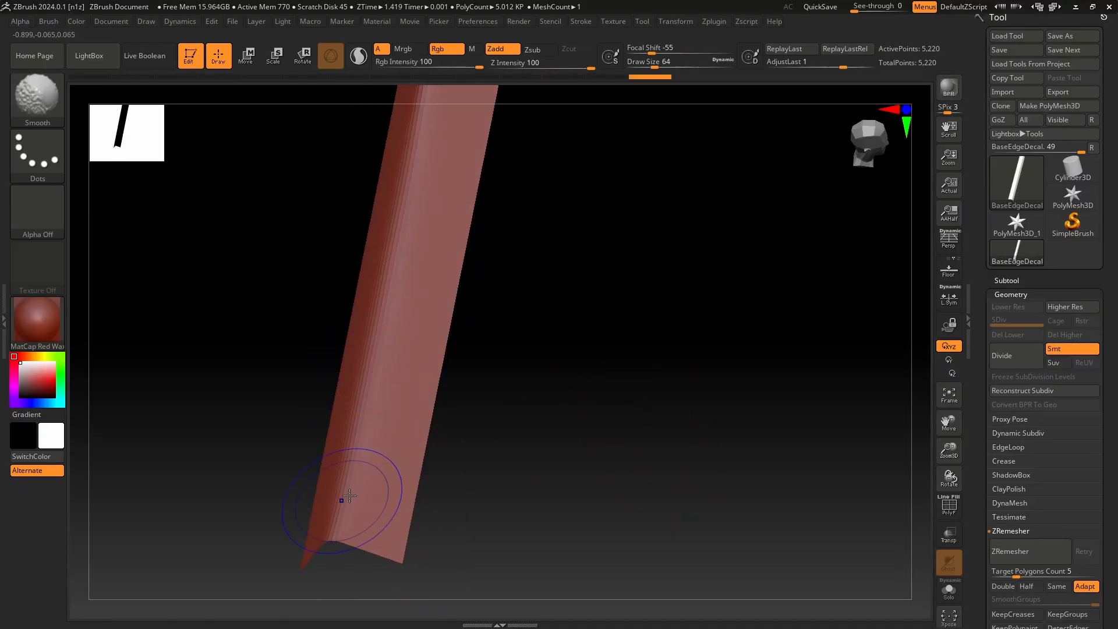
{"action": "mouse_move", "coordinate": [631, 242]}
{"action": "left_mouse_down"}
{"action": "mouse_move", "coordinate": [669, 314]}
{"action": "mouse_move", "coordinate": [677, 452]}
{"action": "mouse_move", "coordinate": [688, 422]}
{"action": "mouse_move", "coordinate": [651, 436]}
{"action": "mouse_move", "coordinate": [629, 428]}
{"action": "left_mouse_up"}
{"action": "left_click_drag", "start_coordinate": [379, 297], "coordinate": [397, 538], "text": "shift"}
{"action": "mouse_move", "coordinate": [458, 440]}
{"action": "left_mouse_down"}
{"action": "mouse_move", "coordinate": [529, 417]}
{"action": "mouse_move", "coordinate": [482, 456]}
{"action": "mouse_move", "coordinate": [536, 480]}
{"action": "mouse_move", "coordinate": [531, 501]}
{"action": "mouse_move", "coordinate": [627, 392]}
{"action": "mouse_move", "coordinate": [617, 436]}
{"action": "mouse_move", "coordinate": [482, 400]}
{"action": "left_mouse_up"}
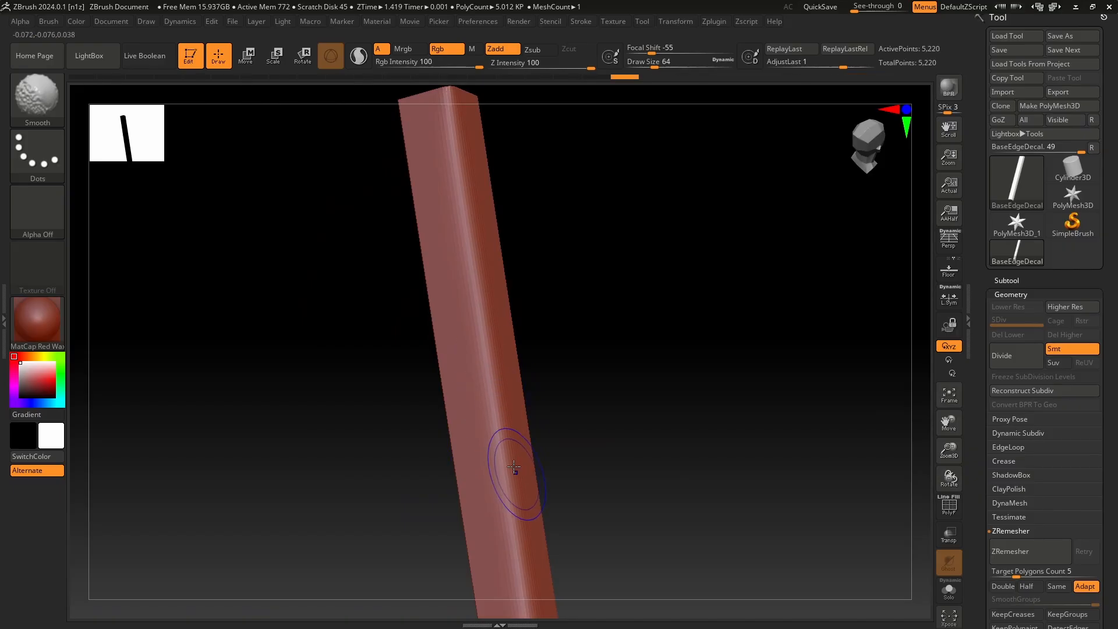
Convert the strip to a DynaMesh at resolution 4096
{"action": "left_click_drag", "start_coordinate": [603, 406], "coordinate": [861, 462]}
{"action": "scroll", "coordinate": [1007, 468], "scroll_direction": "down", "scroll_amount": 4}
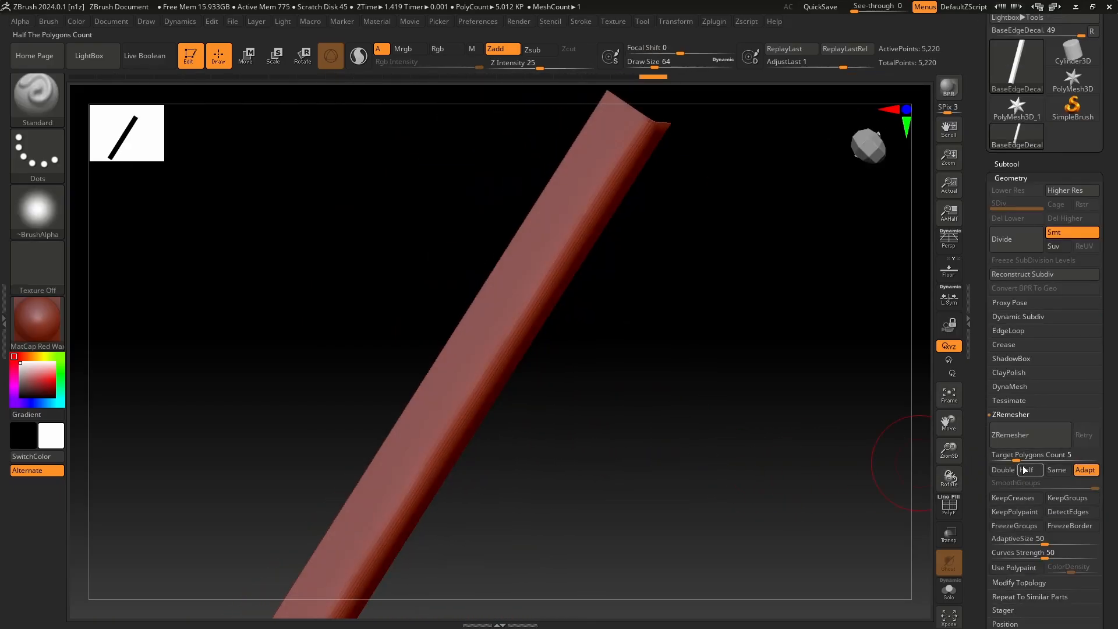
{"action": "left_click", "coordinate": [1010, 386]}
{"action": "left_click_drag", "start_coordinate": [644, 441], "coordinate": [599, 375]}
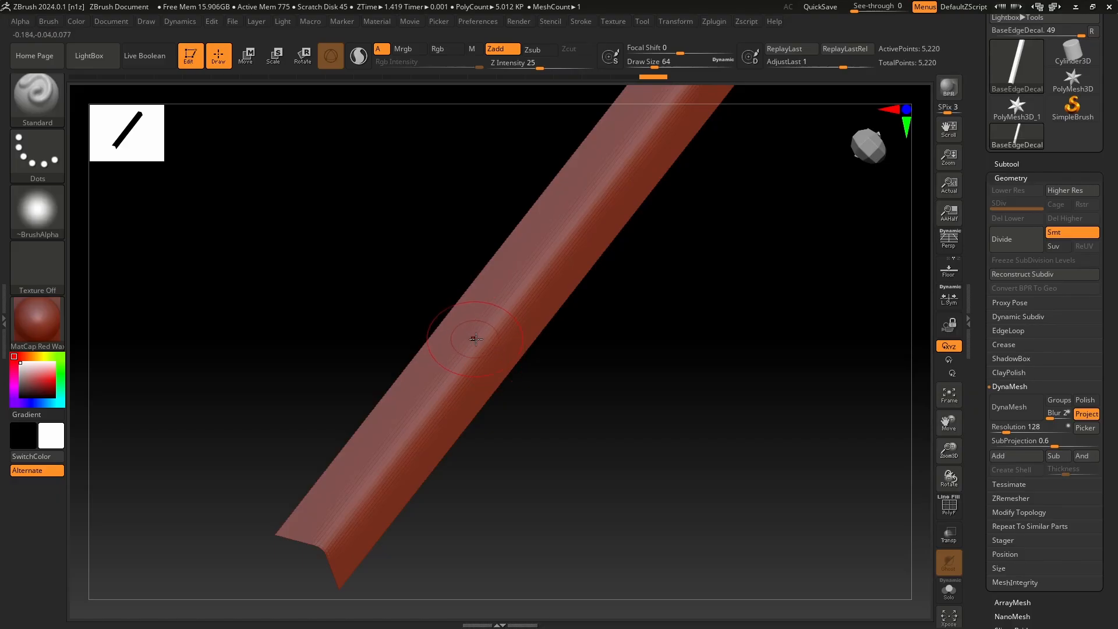
{"action": "mouse_move", "coordinate": [487, 341]}
{"action": "right_mouse_down", "text": "ctrl"}
{"action": "mouse_move", "coordinate": [595, 210]}
{"action": "mouse_move", "coordinate": [598, 348]}
{"action": "right_mouse_up", "text": "ctrl"}
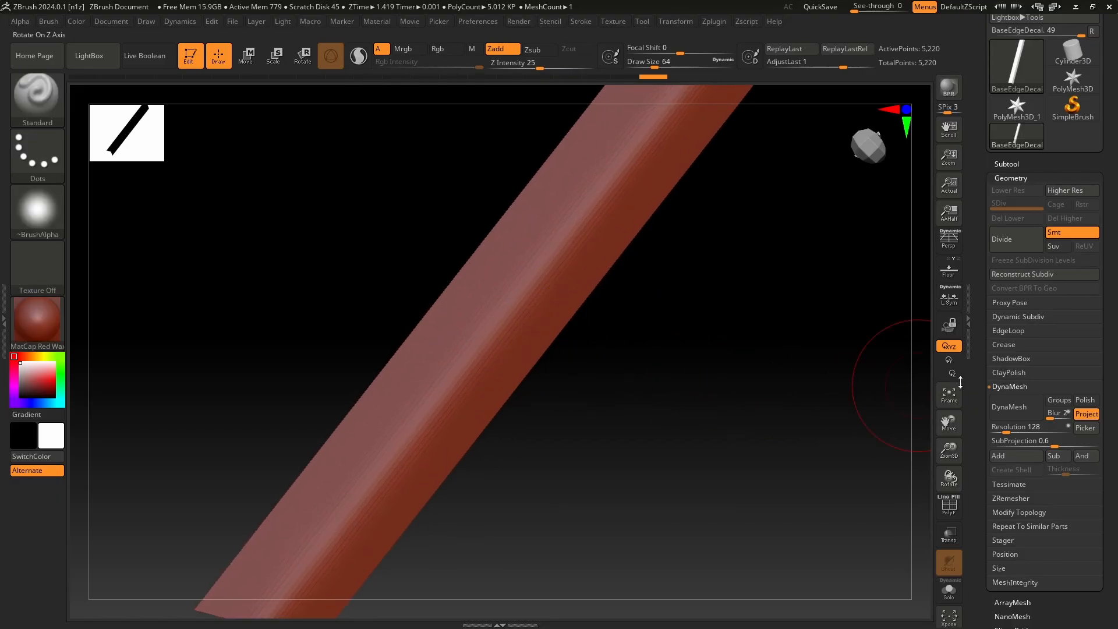
{"action": "left_click_drag", "start_coordinate": [1011, 430], "coordinate": [1068, 432]}
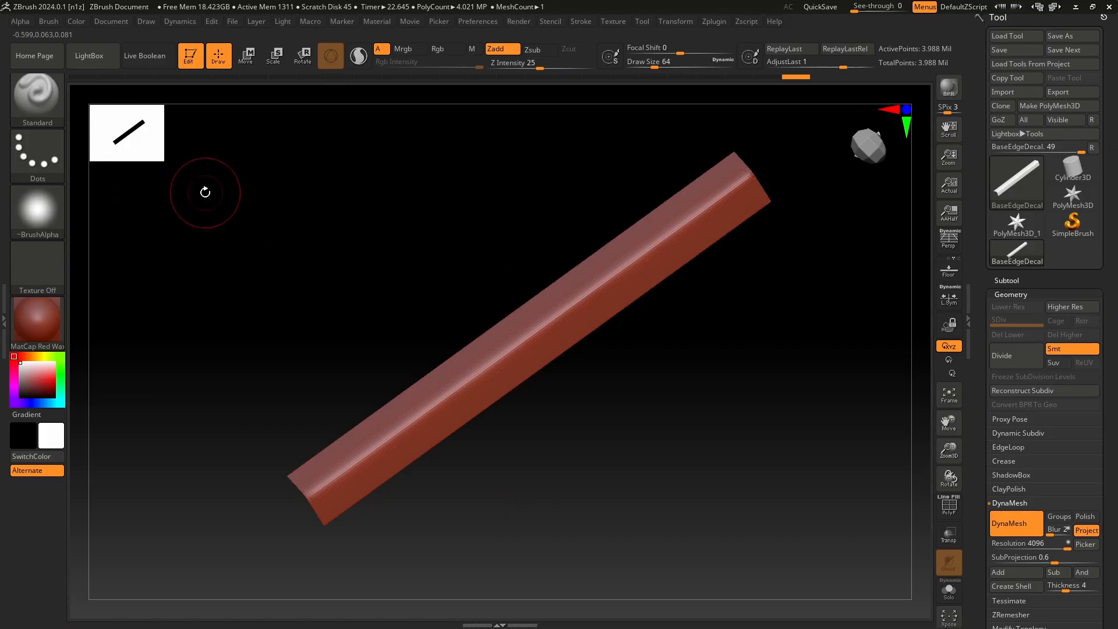
Load an ABR concrete crack brush from LightBox and stamp a crack across the lower part of the strip's corner edge
{"action": "key", "text": "b"}
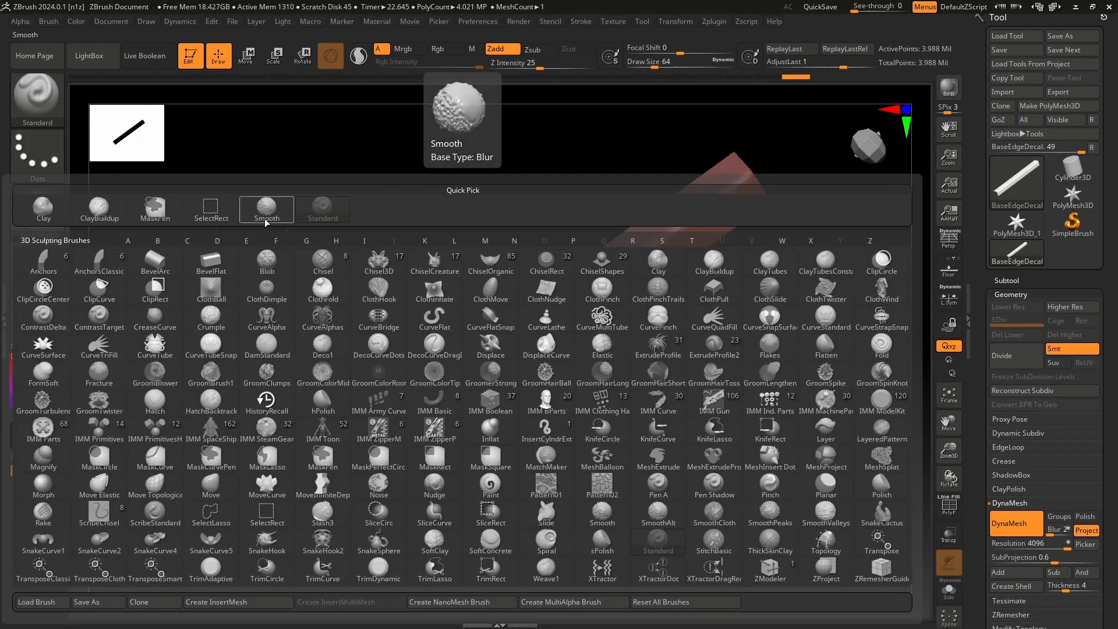
{"action": "key", "text": "b"}
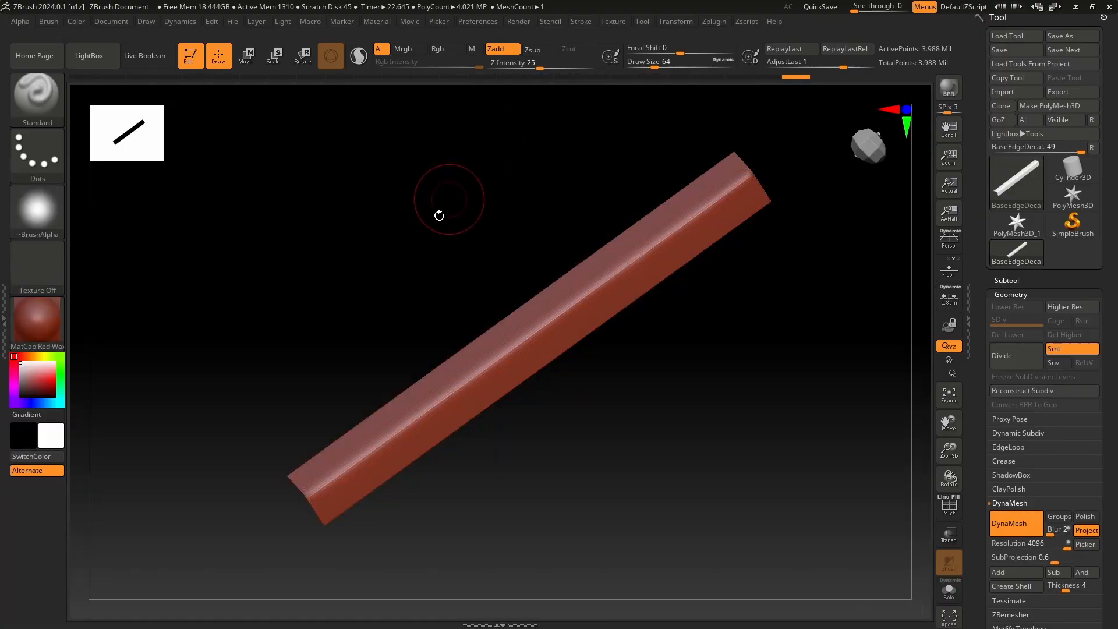
{"action": "left_click", "coordinate": [89, 56]}
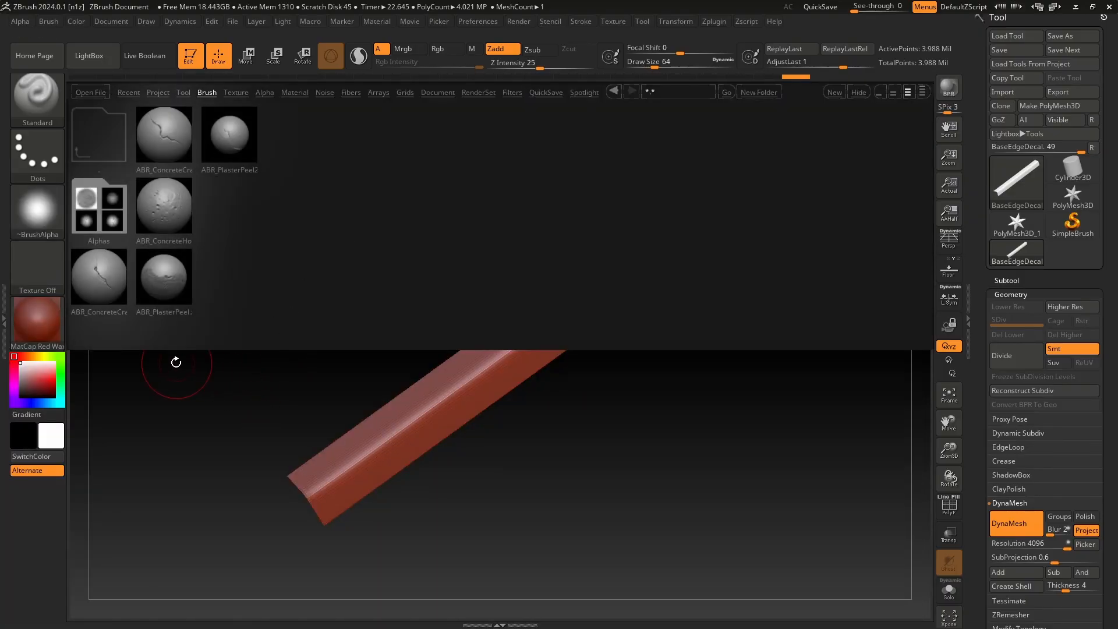
{"action": "double_click", "coordinate": [111, 282]}
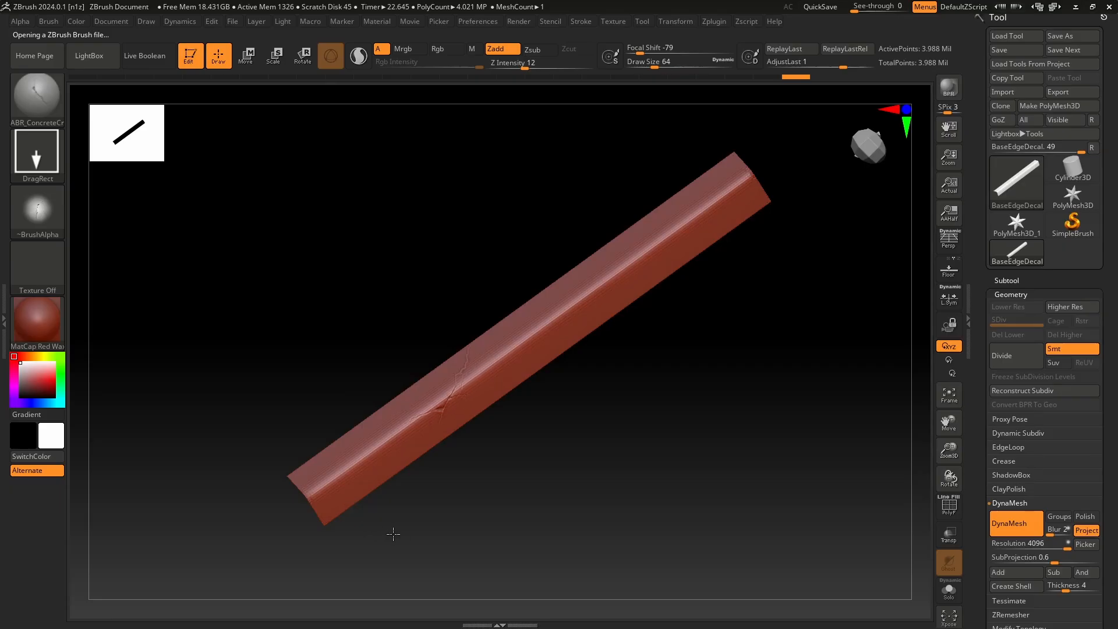
{"action": "left_click_drag", "start_coordinate": [531, 458], "coordinate": [517, 488]}
{"action": "mouse_move", "coordinate": [518, 488]}
{"action": "right_mouse_down", "text": "ctrl"}
{"action": "mouse_move", "coordinate": [581, 426]}
{"action": "mouse_move", "coordinate": [577, 438]}
{"action": "mouse_move", "coordinate": [574, 417]}
{"action": "mouse_move", "coordinate": [562, 442]}
{"action": "mouse_move", "coordinate": [579, 445]}
{"action": "mouse_move", "coordinate": [592, 469]}
{"action": "mouse_move", "coordinate": [544, 449]}
{"action": "mouse_move", "coordinate": [633, 346]}
{"action": "right_mouse_up", "text": "ctrl"}
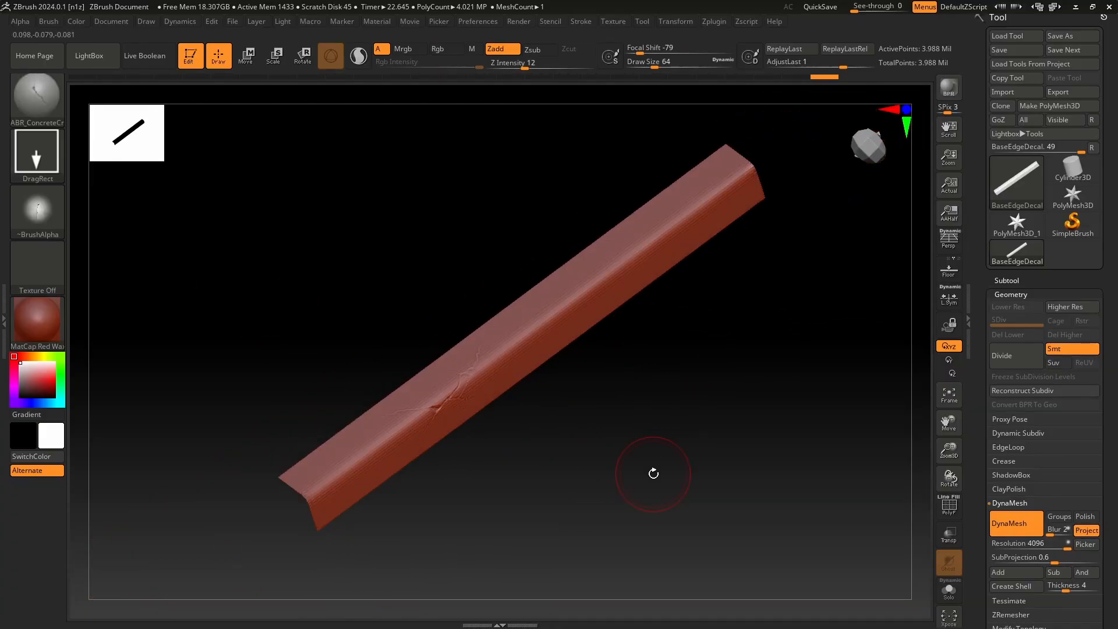
{"action": "mouse_move", "coordinate": [551, 398]}
{"action": "right_mouse_down"}
{"action": "mouse_move", "coordinate": [658, 394]}
{"action": "mouse_move", "coordinate": [656, 406]}
{"action": "right_mouse_up"}
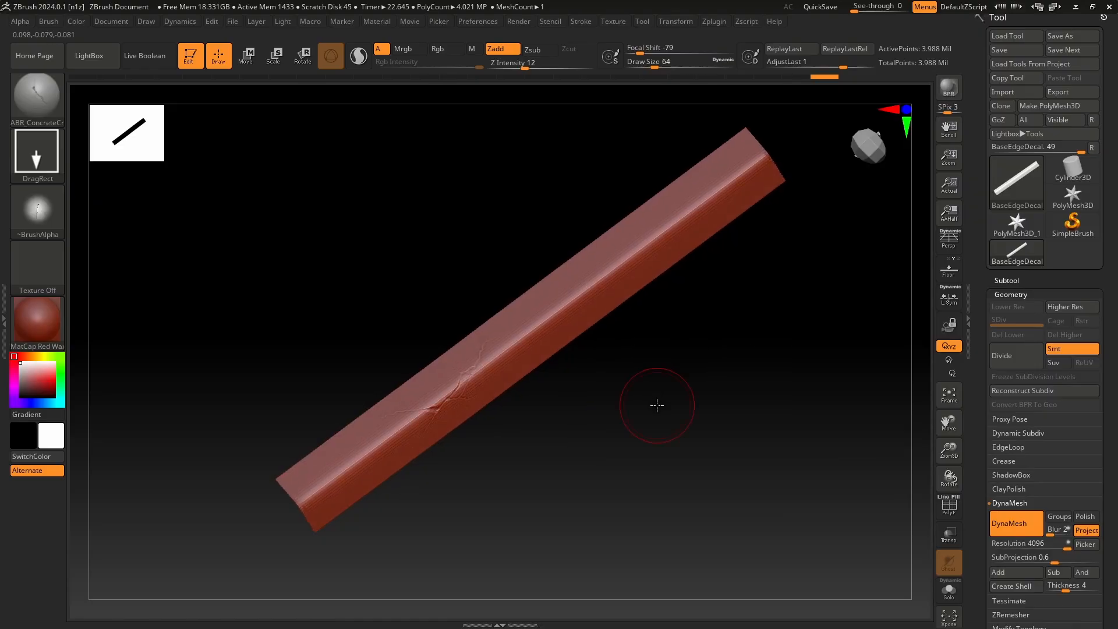
Pre-process all subtools with Decimation Master
{"action": "left_click", "coordinate": [714, 22]}
{"action": "left_click", "coordinate": [710, 23]}
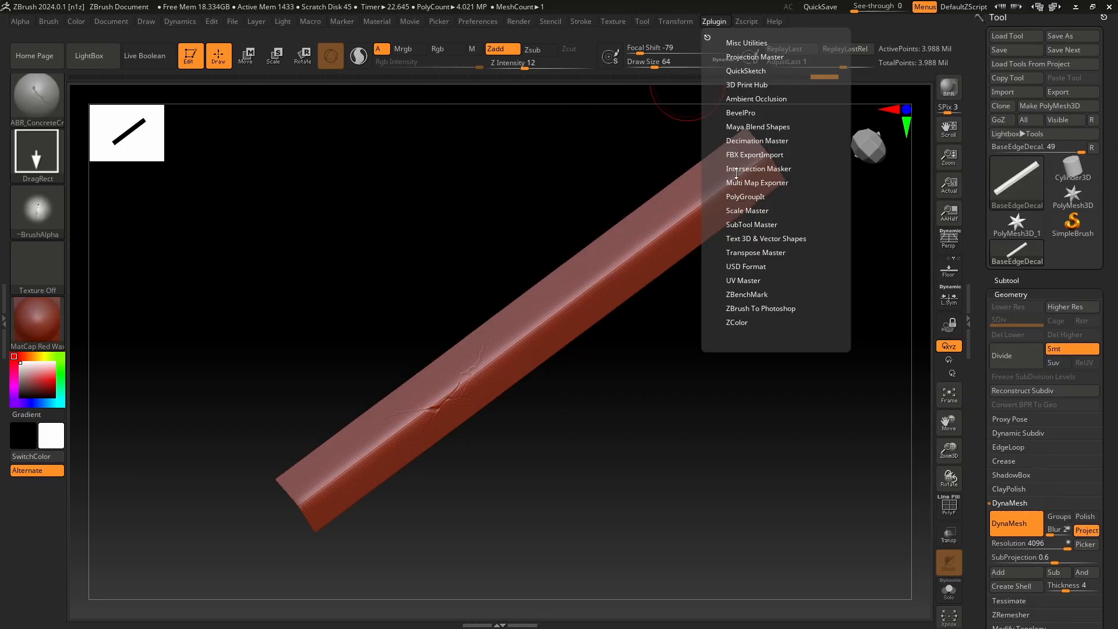
{"action": "left_click", "coordinate": [752, 141]}
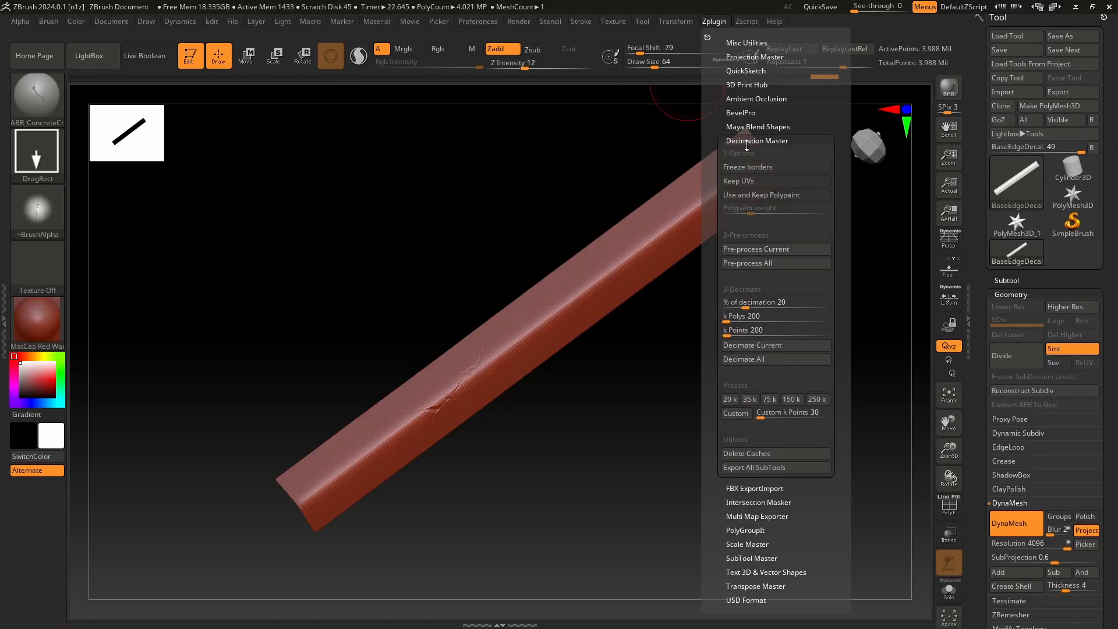
{"action": "left_click", "coordinate": [774, 263]}
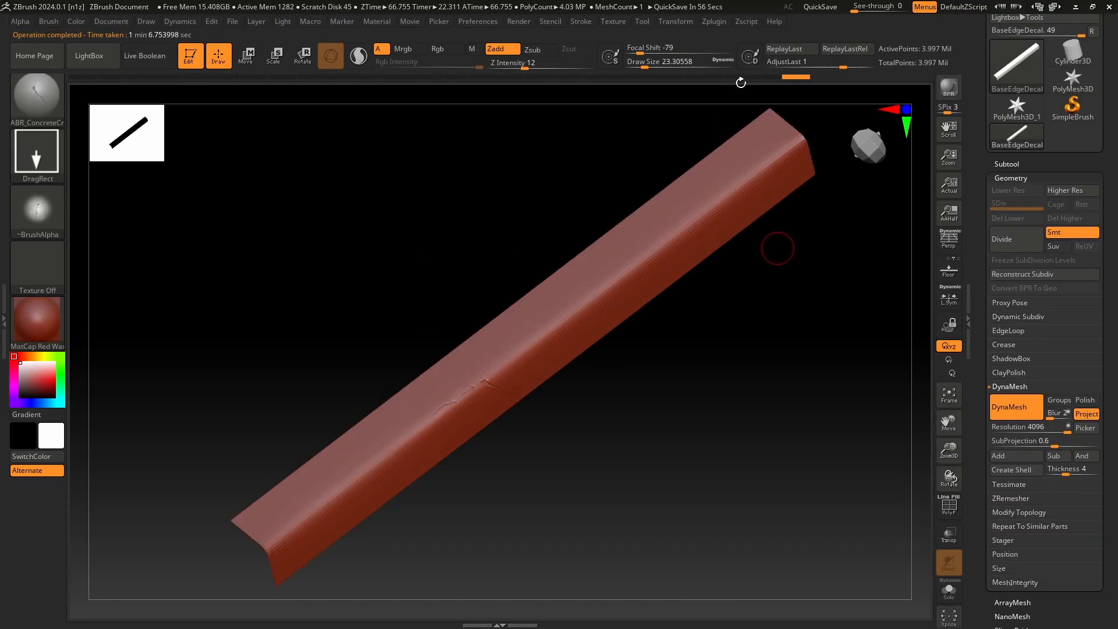
{"action": "left_click", "coordinate": [716, 22]}
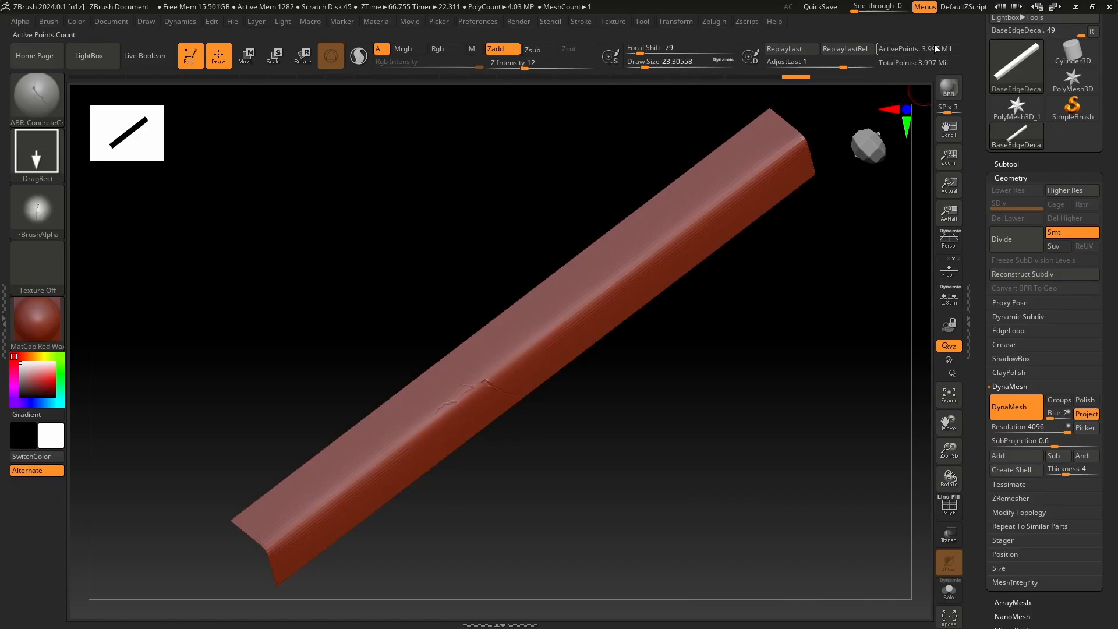
Decimate the current sculpted strip to 20% with Decimation Master and check the crack on its corner edge
{"action": "left_click", "coordinate": [713, 20]}
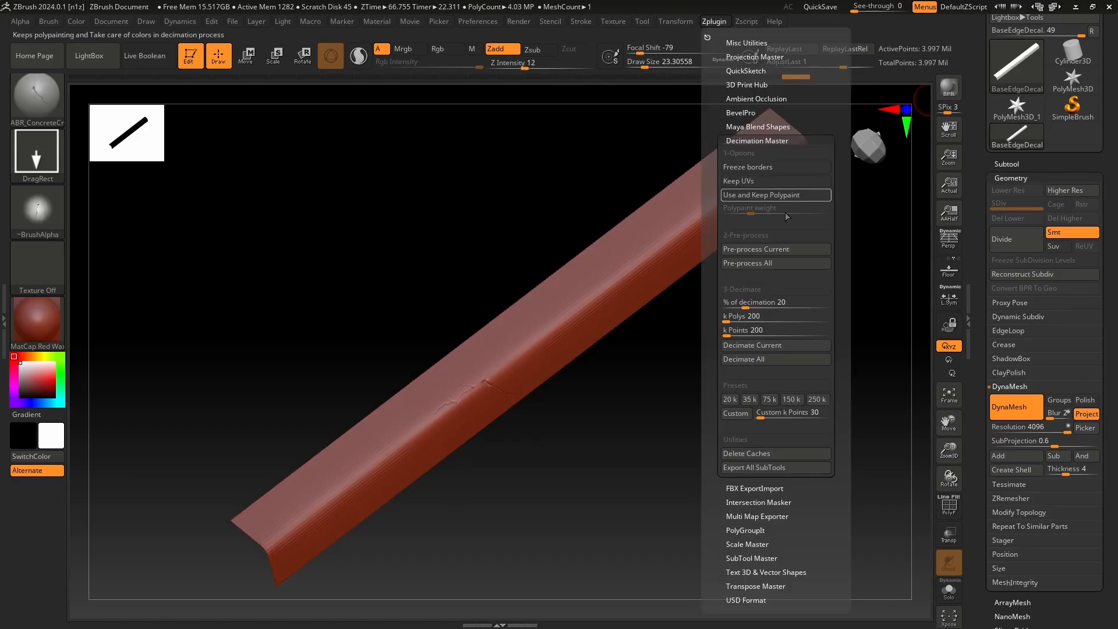
{"action": "left_click", "coordinate": [782, 346]}
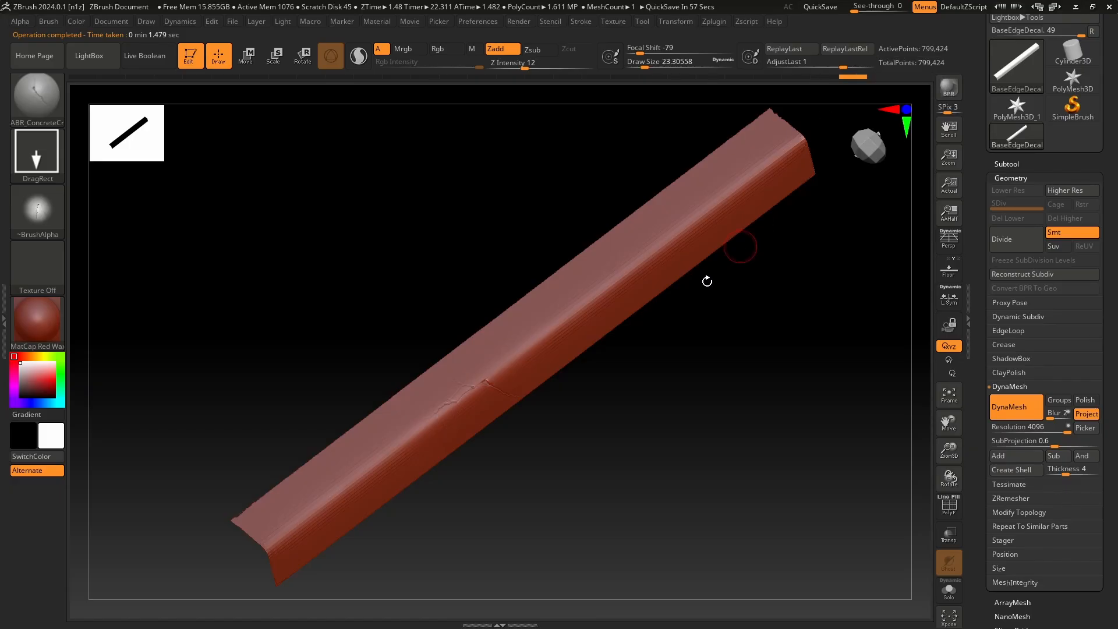
{"action": "mouse_move", "coordinate": [478, 399]}
{"action": "right_mouse_down"}
{"action": "mouse_move", "coordinate": [572, 409]}
{"action": "mouse_move", "coordinate": [528, 385]}
{"action": "right_mouse_up"}
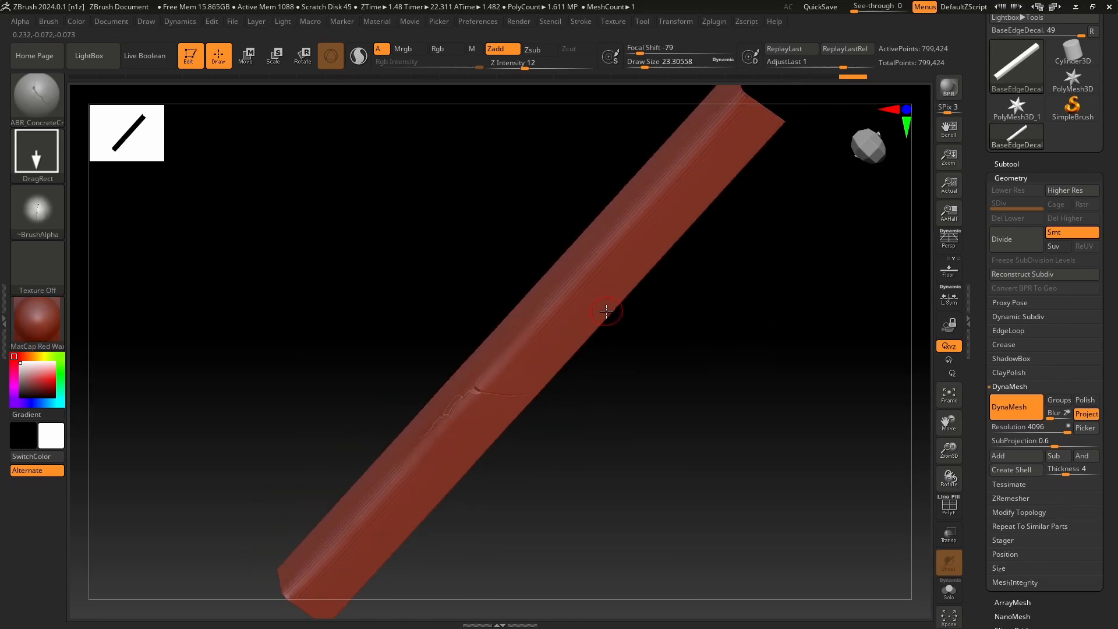
{"action": "left_click_drag", "start_coordinate": [608, 320], "coordinate": [631, 297]}
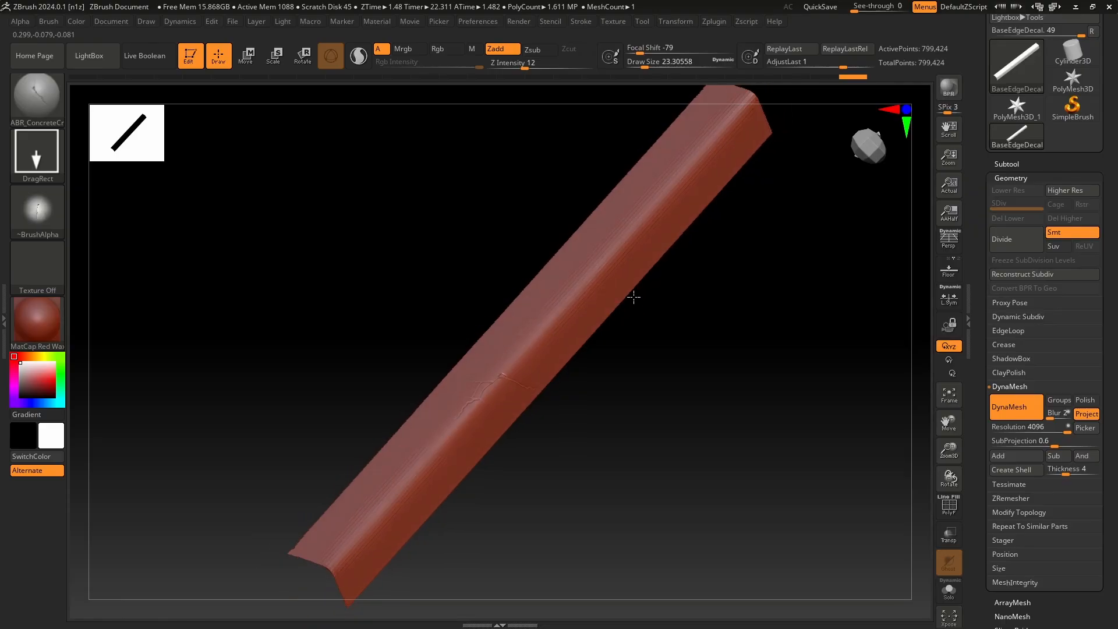
{"action": "left_click", "coordinate": [717, 22]}
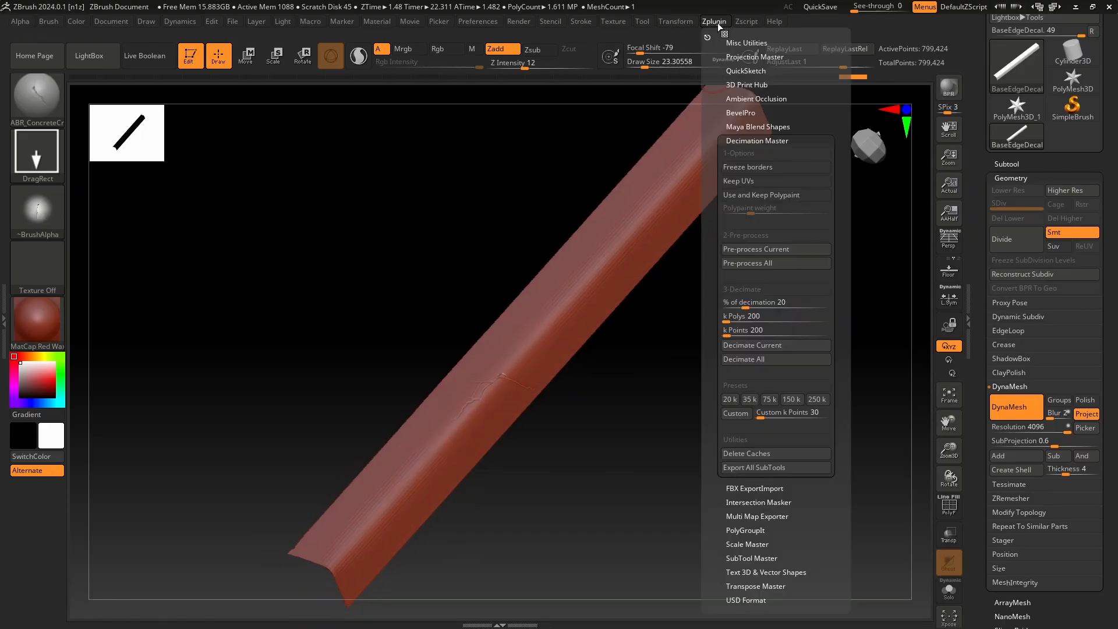
{"action": "left_click", "coordinate": [720, 19]}
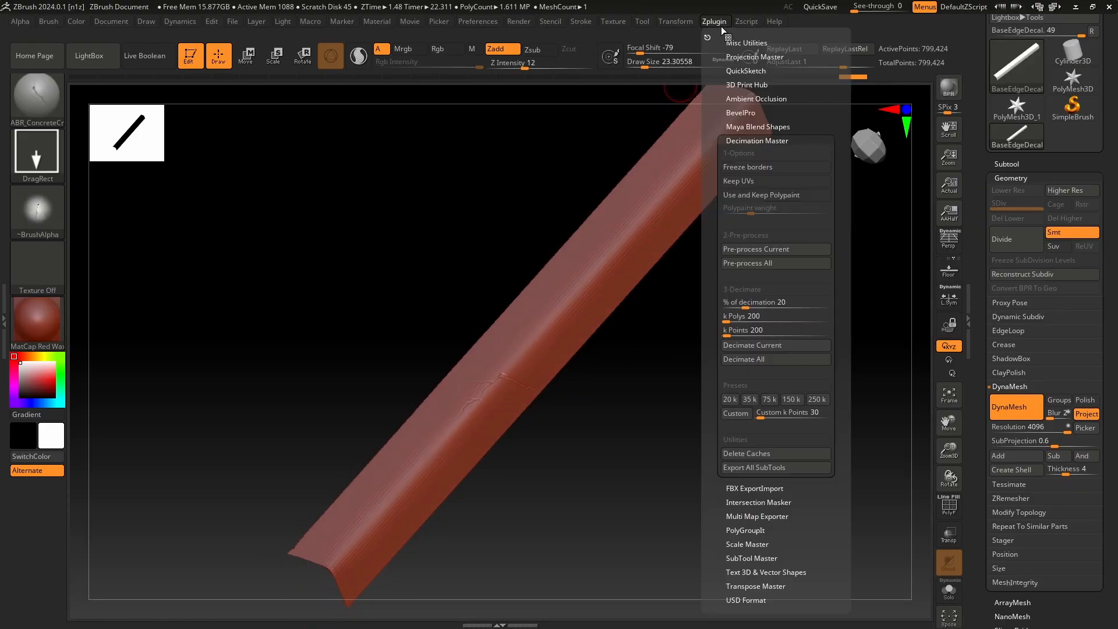
{"action": "left_click", "coordinate": [752, 142]}
{"action": "left_click", "coordinate": [759, 155]}
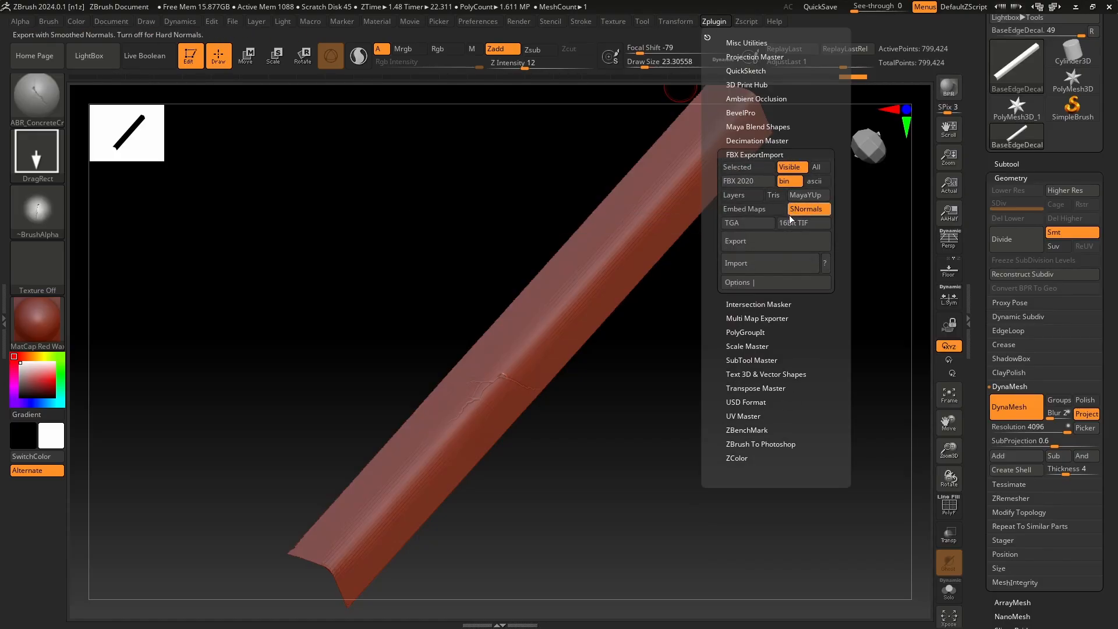
{"action": "left_click", "coordinate": [770, 246]}
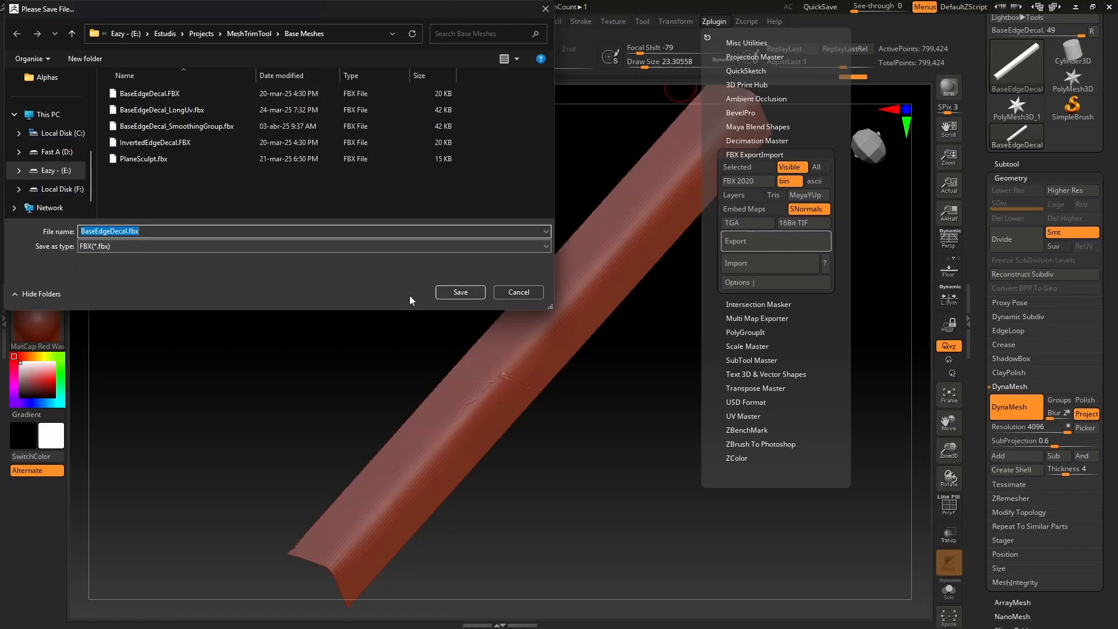
{"action": "left_click", "coordinate": [525, 291]}
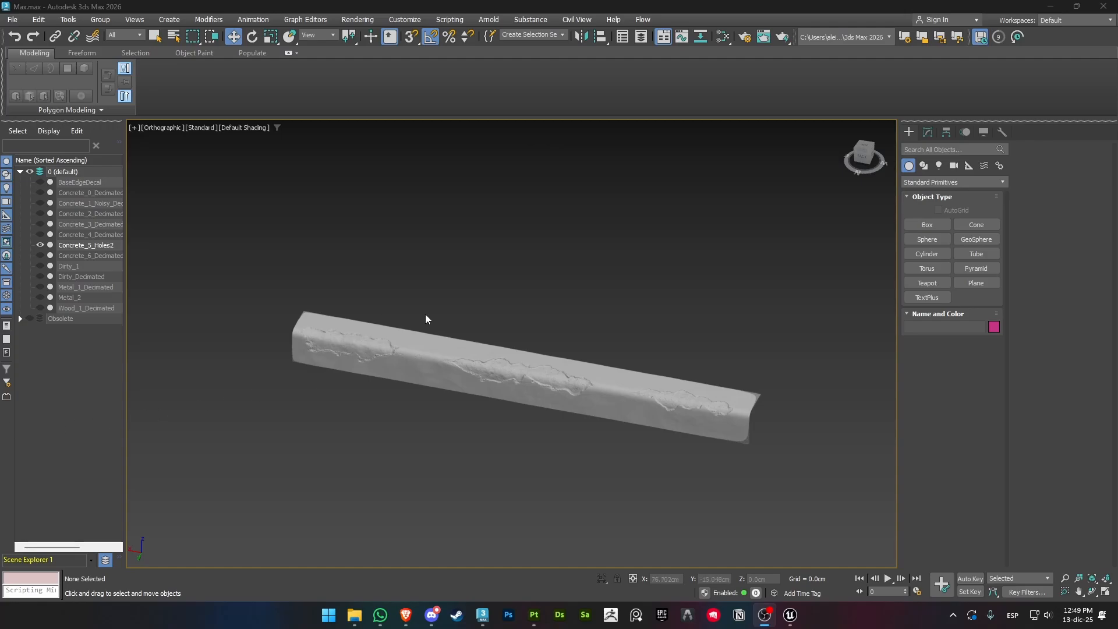
Switch to 3ds Max, select the Concrete_5_Holes2 mesh and examine the border at its far end corner up close
{"action": "left_click", "coordinate": [370, 333]}
{"action": "middle_click_drag", "start_coordinate": [442, 295], "coordinate": [443, 308], "text": "alt"}
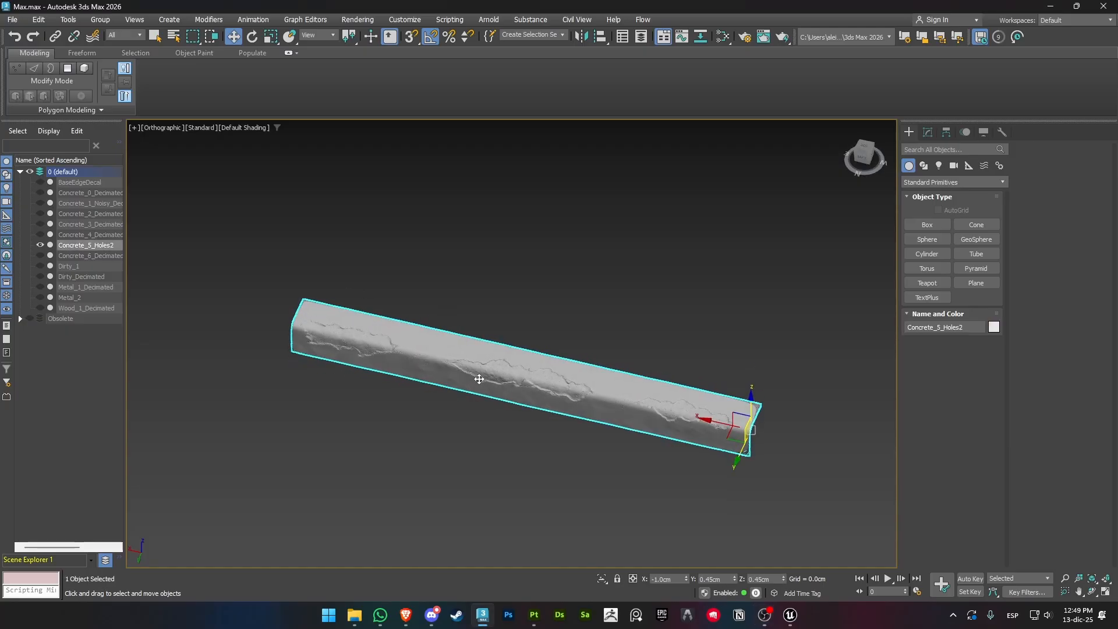
{"action": "scroll", "coordinate": [315, 311], "scroll_direction": "up", "scroll_amount": 5}
{"action": "scroll", "coordinate": [401, 359], "scroll_direction": "up", "scroll_amount": 3}
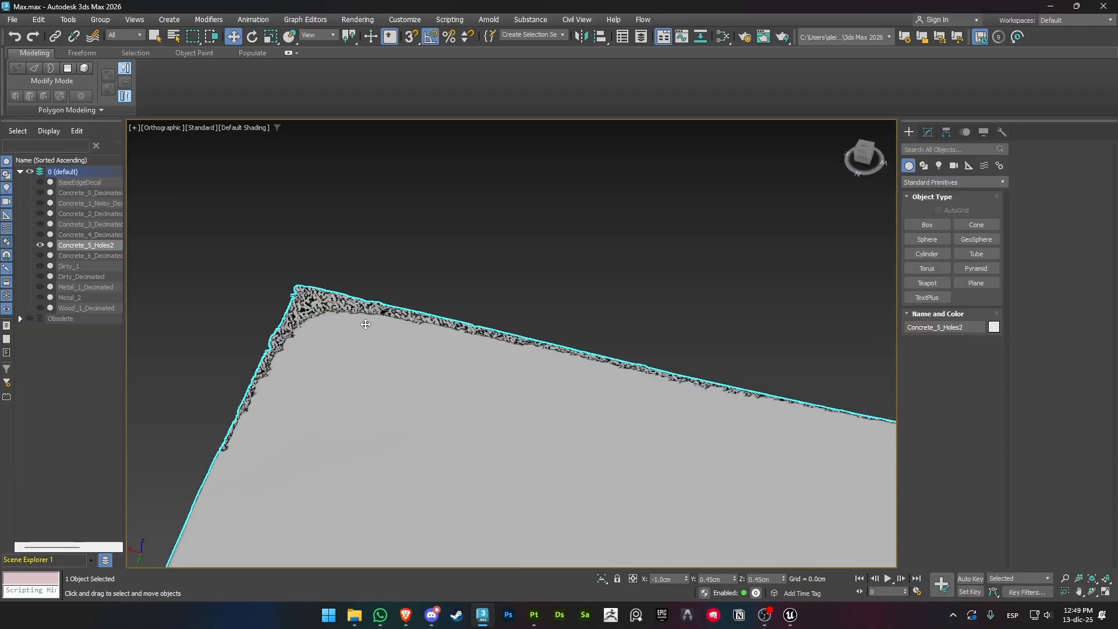
{"action": "key", "text": "F3"}
{"action": "key", "text": "F3"}
{"action": "scroll", "coordinate": [274, 302], "scroll_direction": "down", "scroll_amount": 8}
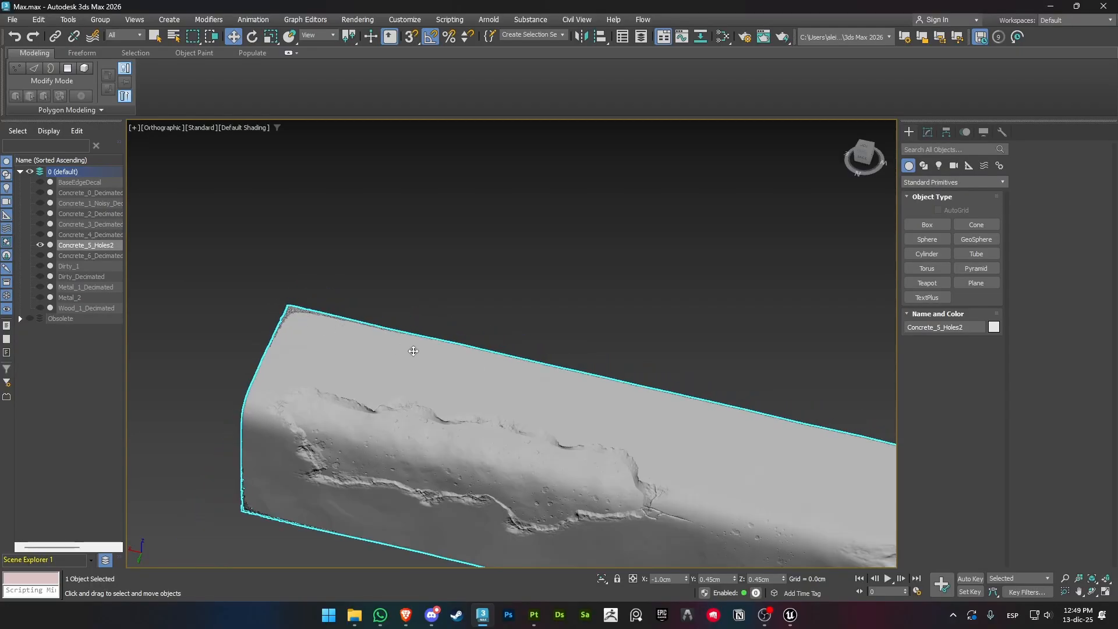
{"action": "scroll", "coordinate": [698, 376], "scroll_direction": "down", "scroll_amount": 5}
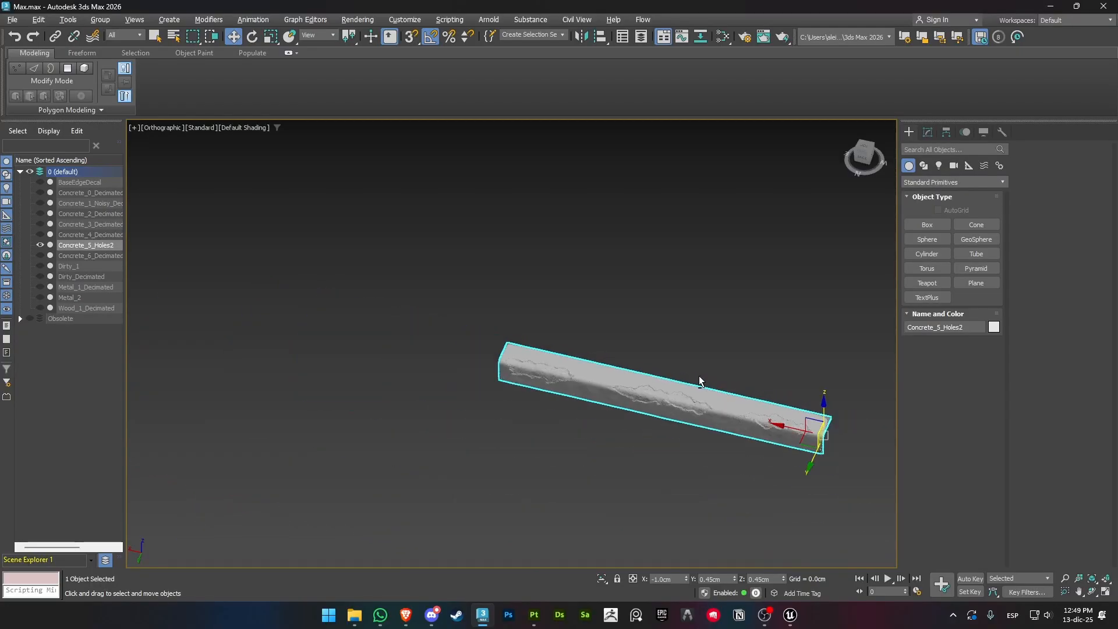
Examine the sculpted holes and chipped edges along the middle of the Concrete_5_Holes2 strip
{"action": "scroll", "coordinate": [718, 387], "scroll_direction": "up", "scroll_amount": 8}
{"action": "middle_click_drag", "start_coordinate": [688, 360], "coordinate": [601, 332], "text": "alt"}
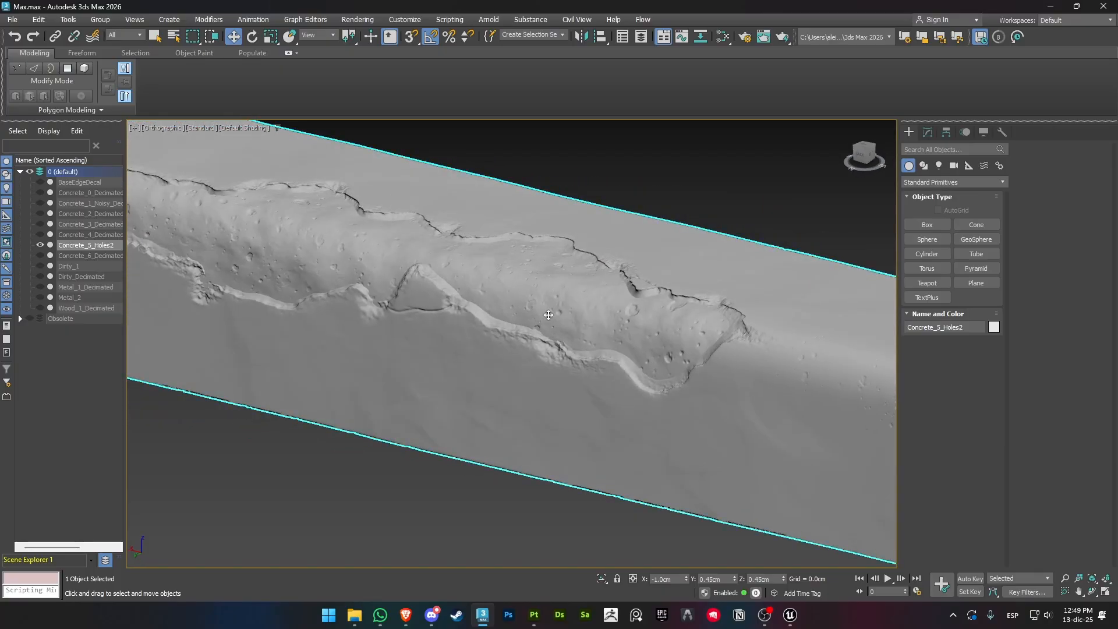
{"action": "scroll", "coordinate": [541, 312], "scroll_direction": "down", "scroll_amount": 4}
{"action": "scroll", "coordinate": [601, 344], "scroll_direction": "up", "scroll_amount": 7}
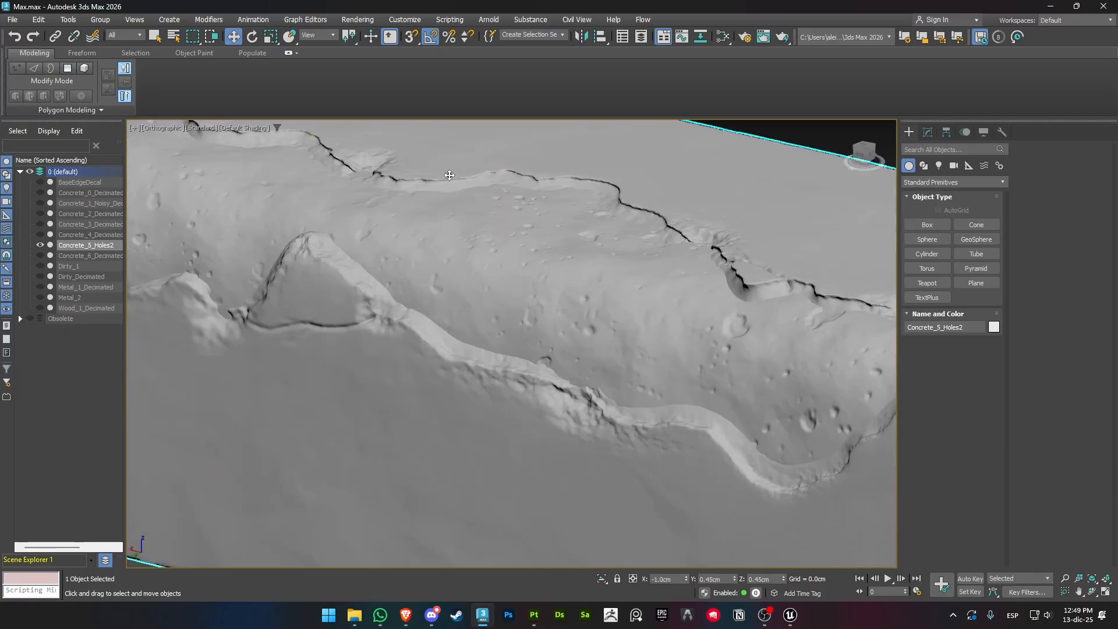
{"action": "middle_click_drag", "start_coordinate": [450, 175], "coordinate": [496, 271]}
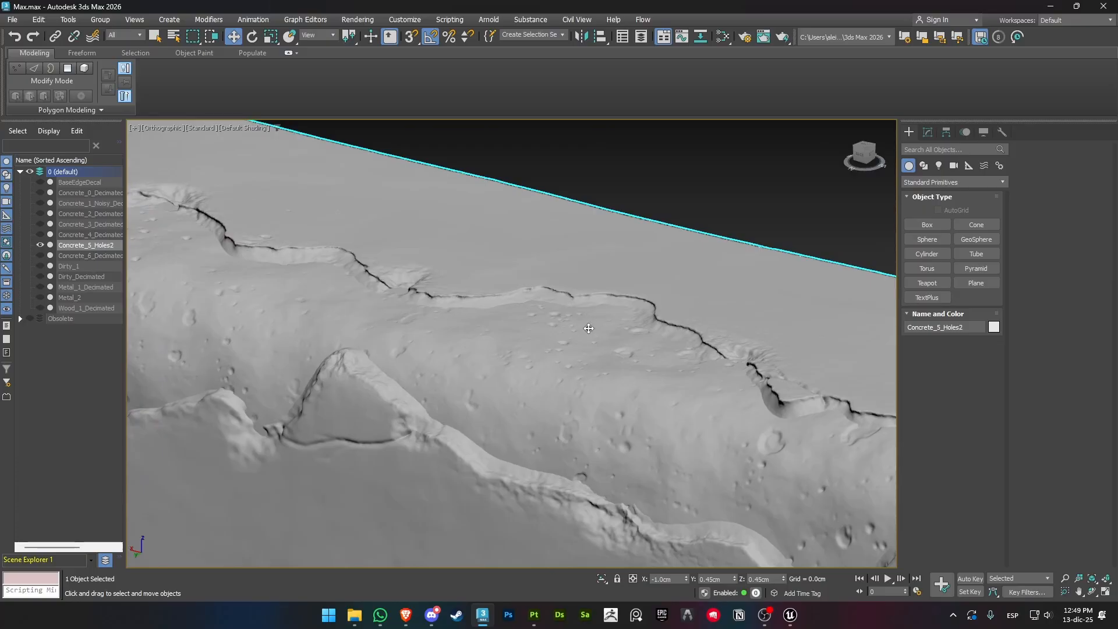
{"action": "scroll", "coordinate": [537, 409], "scroll_direction": "down", "scroll_amount": 8}
{"action": "middle_click_drag", "start_coordinate": [635, 420], "coordinate": [494, 406], "text": "alt"}
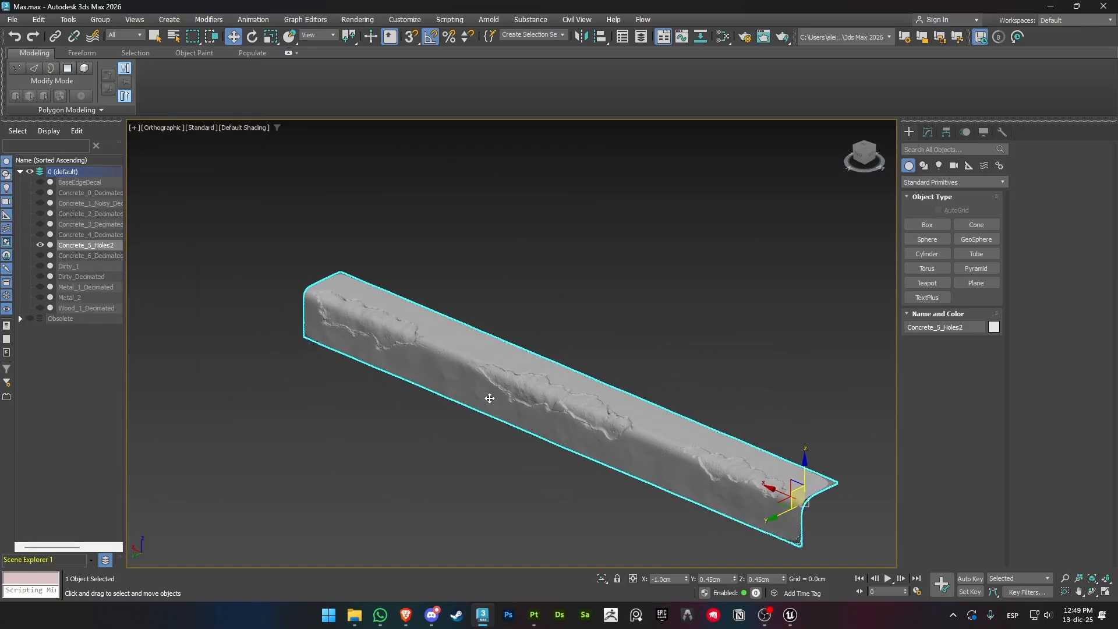
Unhide BaseEdgeDecal and turn on see-through display for the Concrete_5_Holes2 mesh
{"action": "left_click", "coordinate": [40, 182]}
{"action": "scroll", "coordinate": [484, 358], "scroll_direction": "down", "scroll_amount": 3}
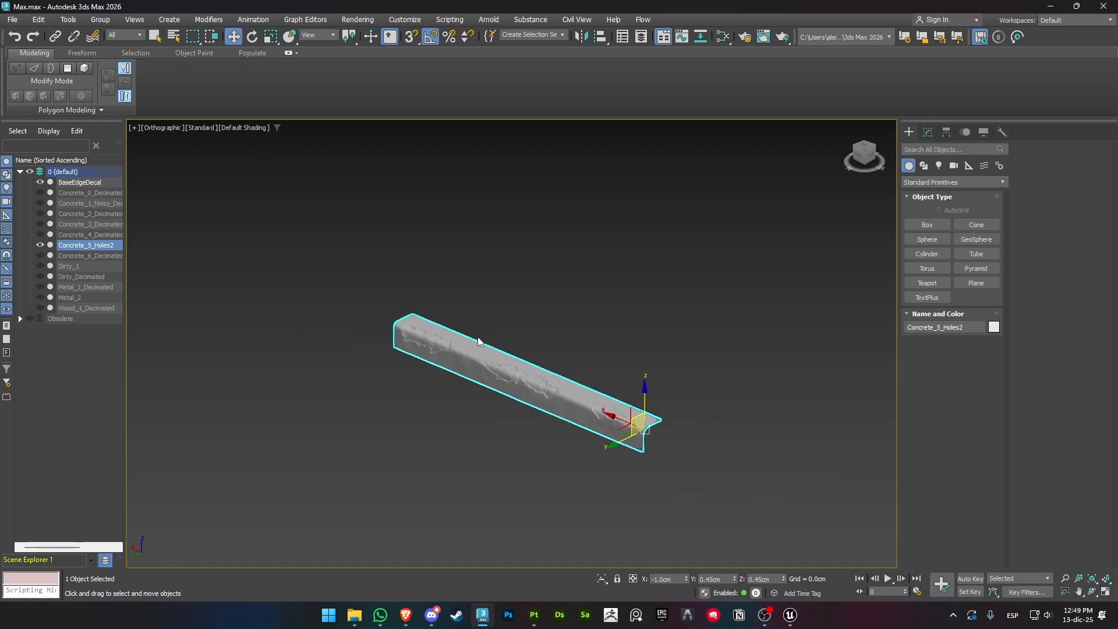
{"action": "key", "text": "alt+x"}
{"action": "scroll", "coordinate": [509, 389], "scroll_direction": "up", "scroll_amount": 5}
{"action": "middle_click_drag", "start_coordinate": [666, 417], "coordinate": [646, 416], "text": "alt"}
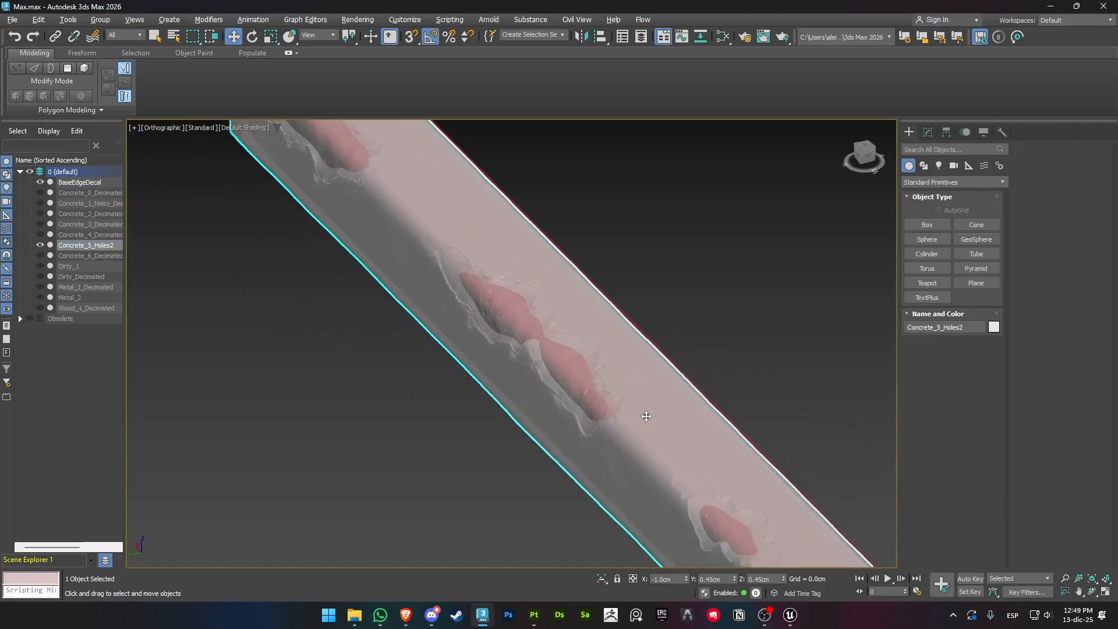
Compare how the see-through Concrete_5_Holes2 overlaps BaseEdgeDecal from the end and along the strip's corner
{"action": "key", "text": "z"}
{"action": "middle_click_drag", "start_coordinate": [617, 379], "coordinate": [622, 390], "text": "alt"}
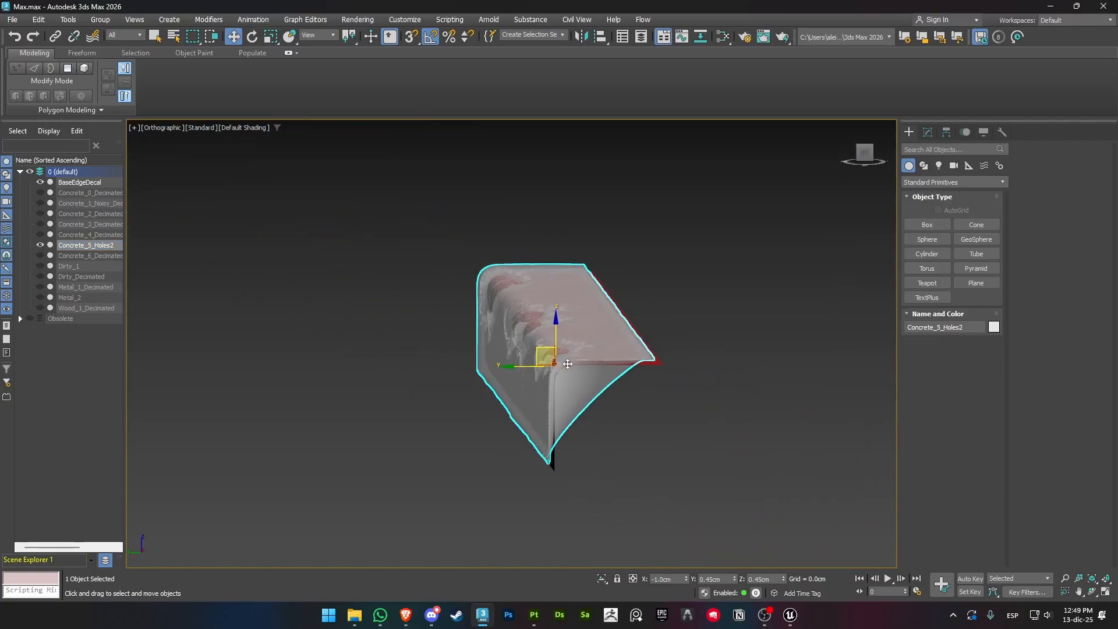
{"action": "middle_click_drag", "start_coordinate": [606, 429], "coordinate": [631, 435], "text": "alt"}
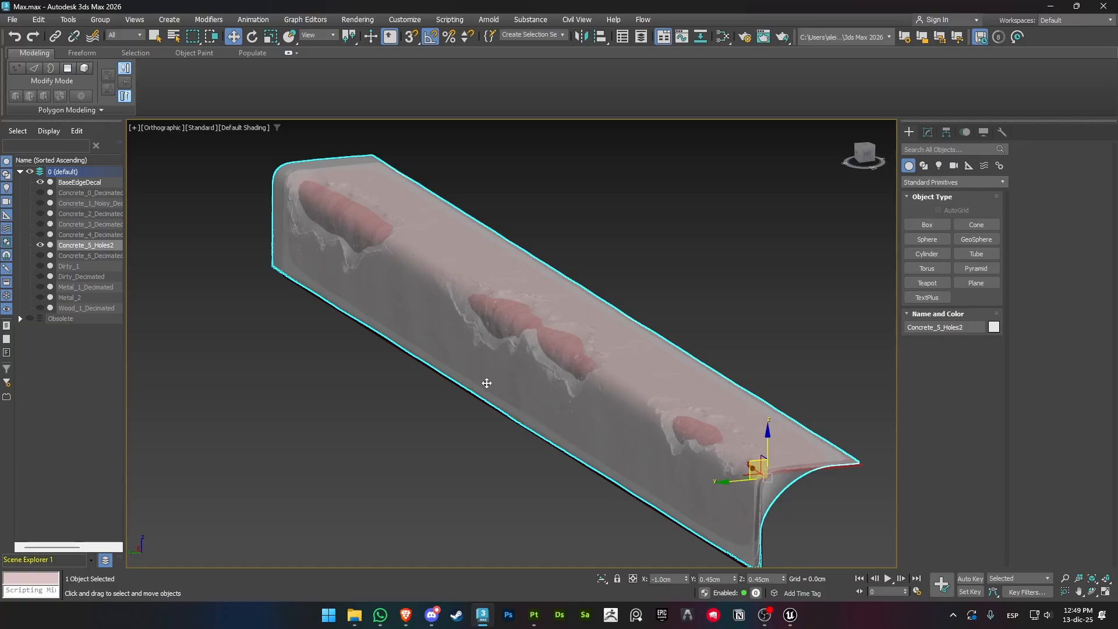
{"action": "middle_click_drag", "start_coordinate": [468, 364], "coordinate": [514, 382], "text": "alt"}
{"action": "scroll", "coordinate": [513, 381], "scroll_direction": "down", "scroll_amount": 3}
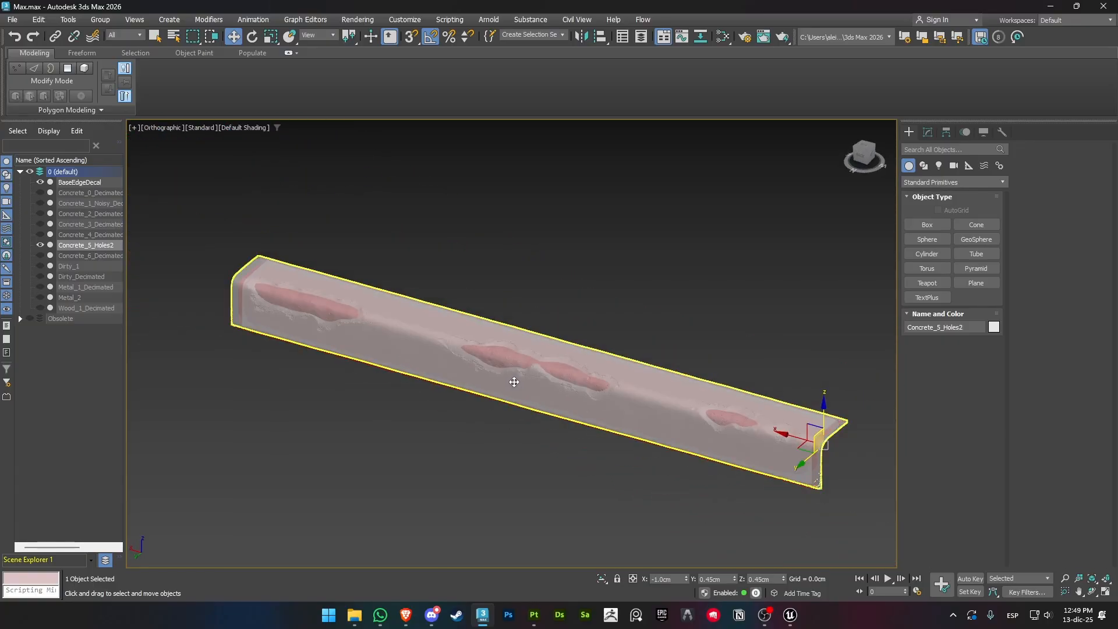
{"action": "middle_click_drag", "start_coordinate": [680, 412], "coordinate": [553, 402], "text": "alt"}
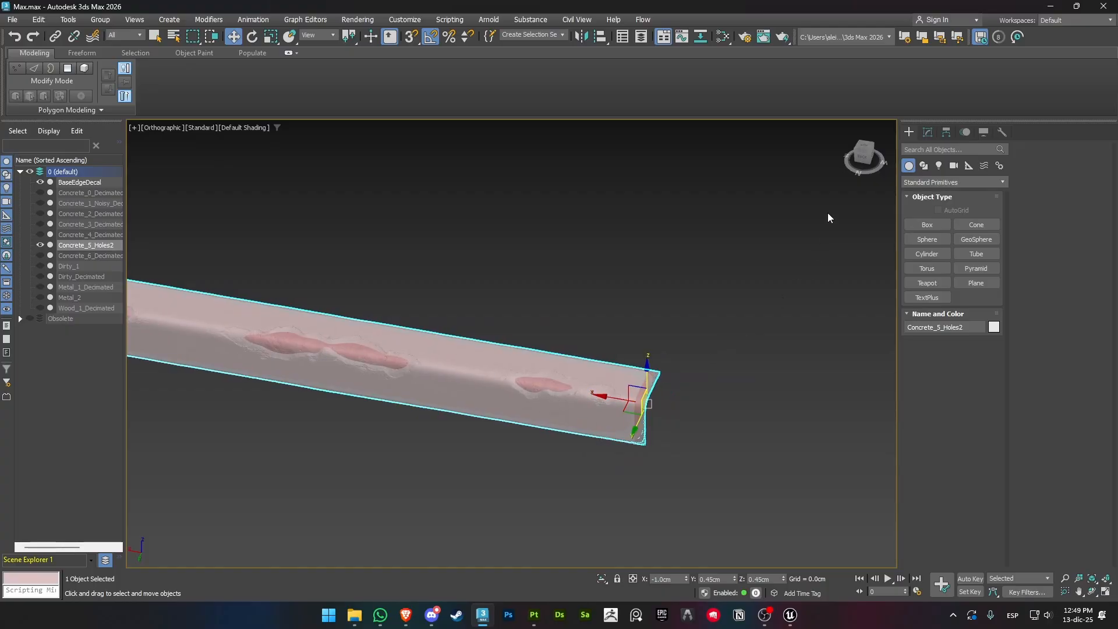
{"action": "middle_click_drag", "start_coordinate": [706, 329], "coordinate": [574, 307], "text": "alt"}
{"action": "scroll", "coordinate": [397, 324], "scroll_direction": "up", "scroll_amount": 5}
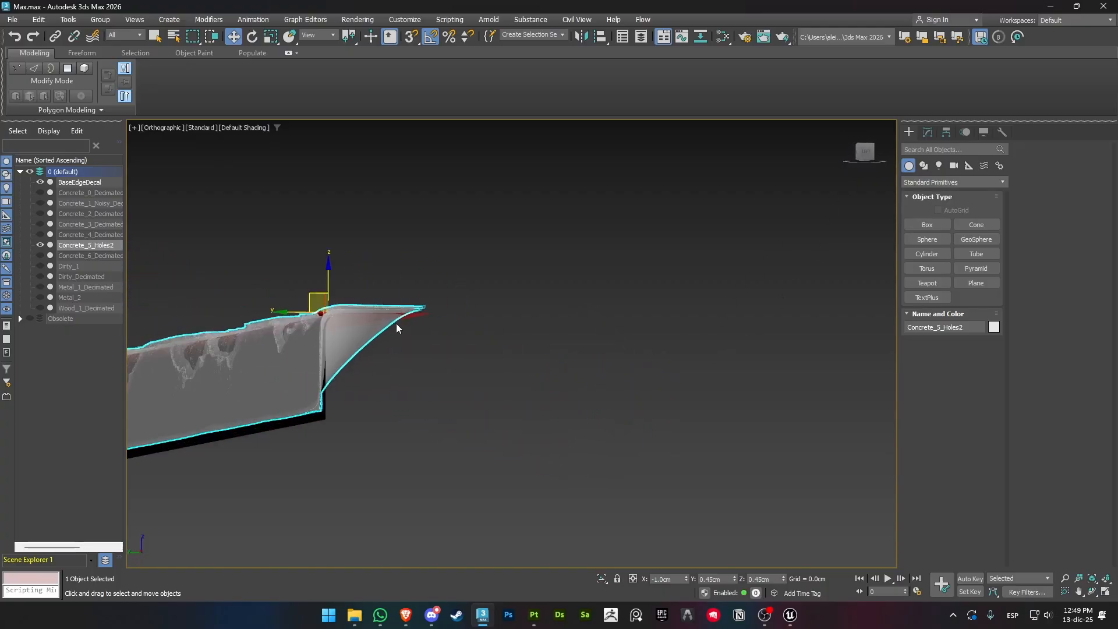
{"action": "middle_click_drag", "start_coordinate": [445, 301], "coordinate": [414, 370], "text": "alt"}
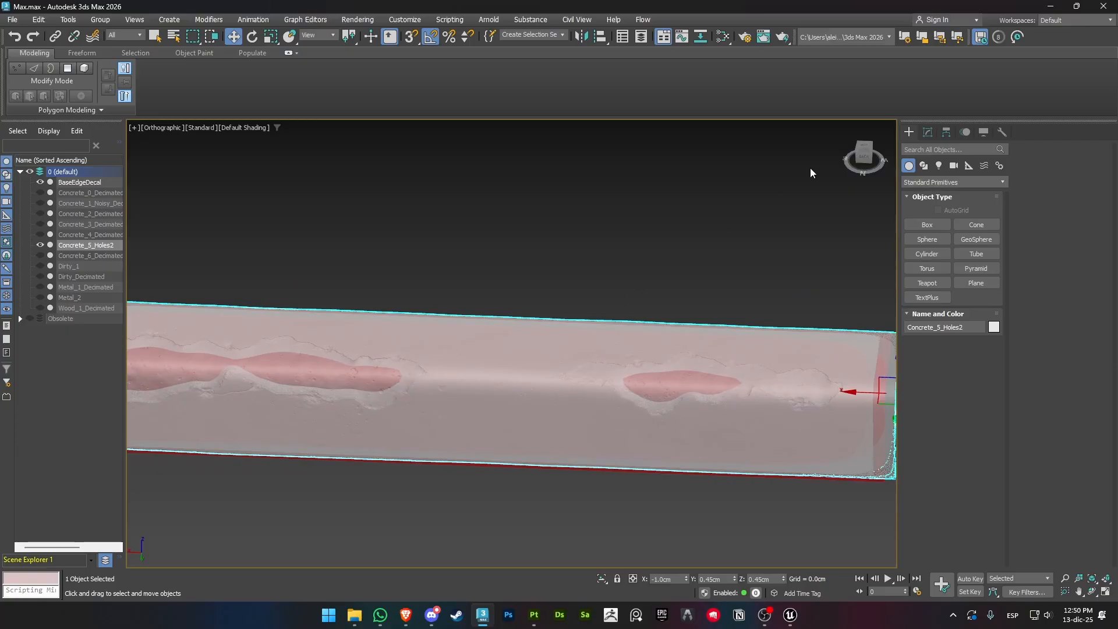
Examine from the top view how the long borders of BaseEdgeDecal and Concrete_5_Holes2 line up
{"action": "left_click", "coordinate": [865, 150]}
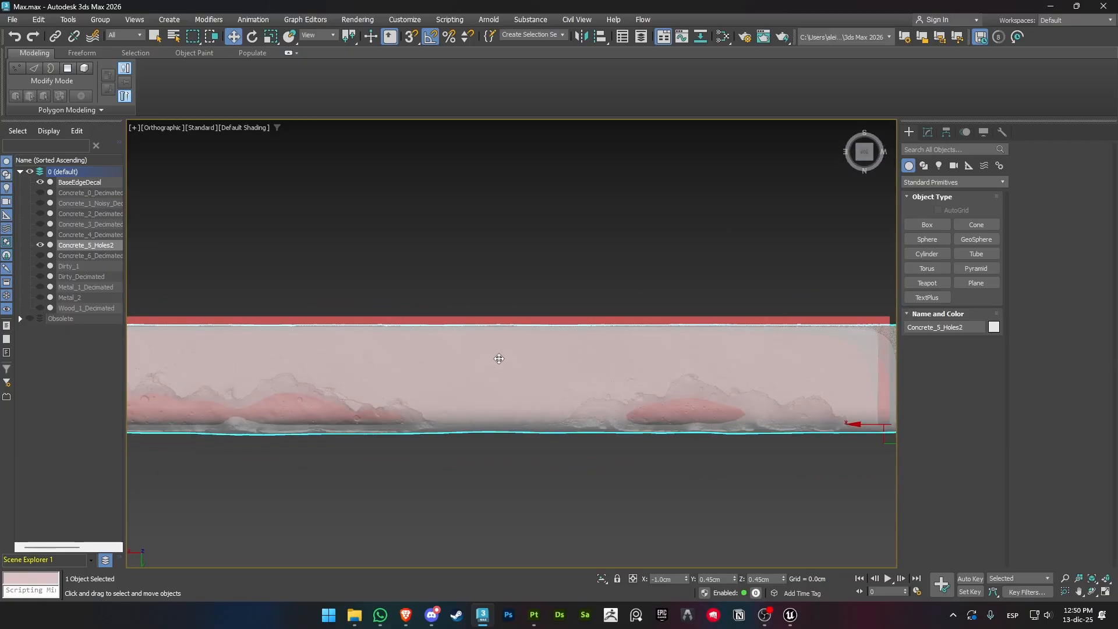
{"action": "scroll", "coordinate": [481, 333], "scroll_direction": "down", "scroll_amount": 4}
{"action": "scroll", "coordinate": [463, 302], "scroll_direction": "up", "scroll_amount": 6}
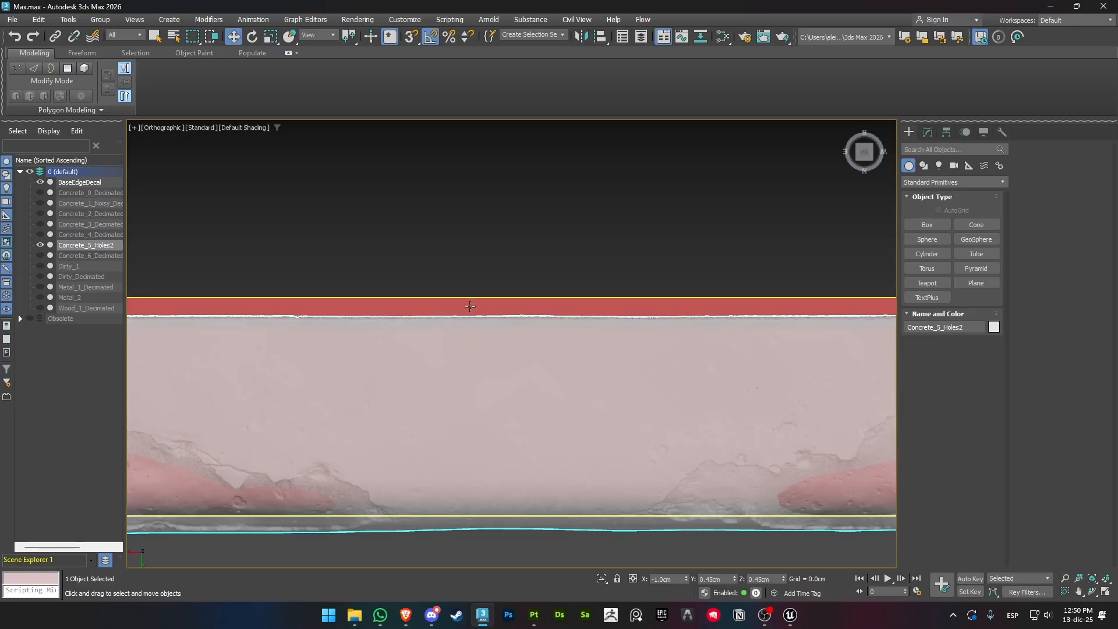
{"action": "scroll", "coordinate": [469, 309], "scroll_direction": "down", "scroll_amount": 2}
{"action": "scroll", "coordinate": [576, 332], "scroll_direction": "up", "scroll_amount": 1}
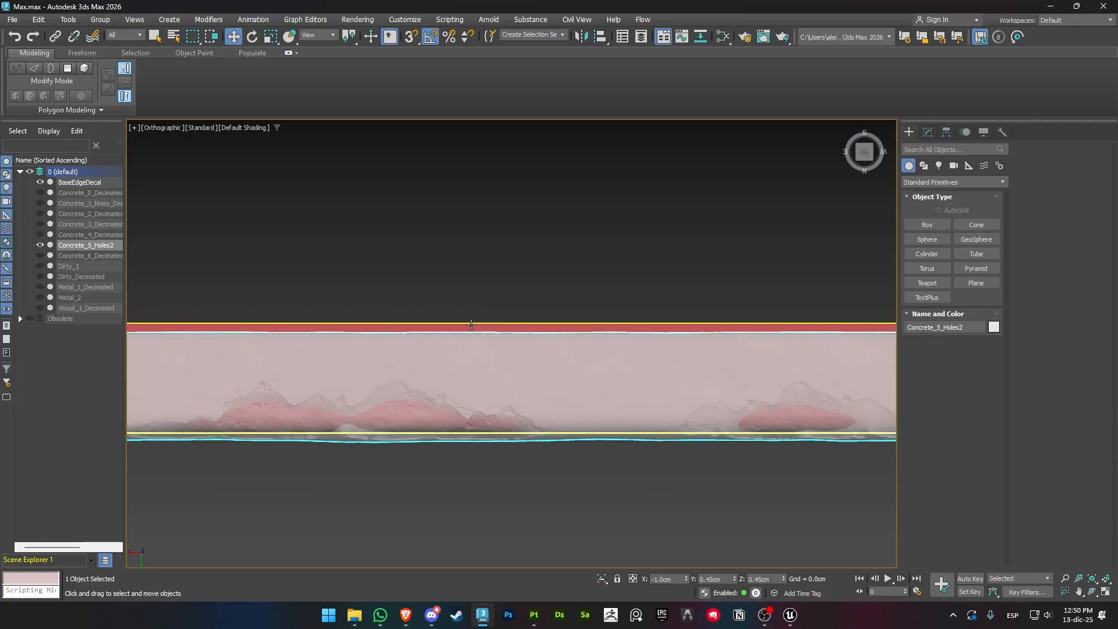
{"action": "scroll", "coordinate": [472, 326], "scroll_direction": "up", "scroll_amount": 3}
{"action": "scroll", "coordinate": [482, 347], "scroll_direction": "down", "scroll_amount": 5}
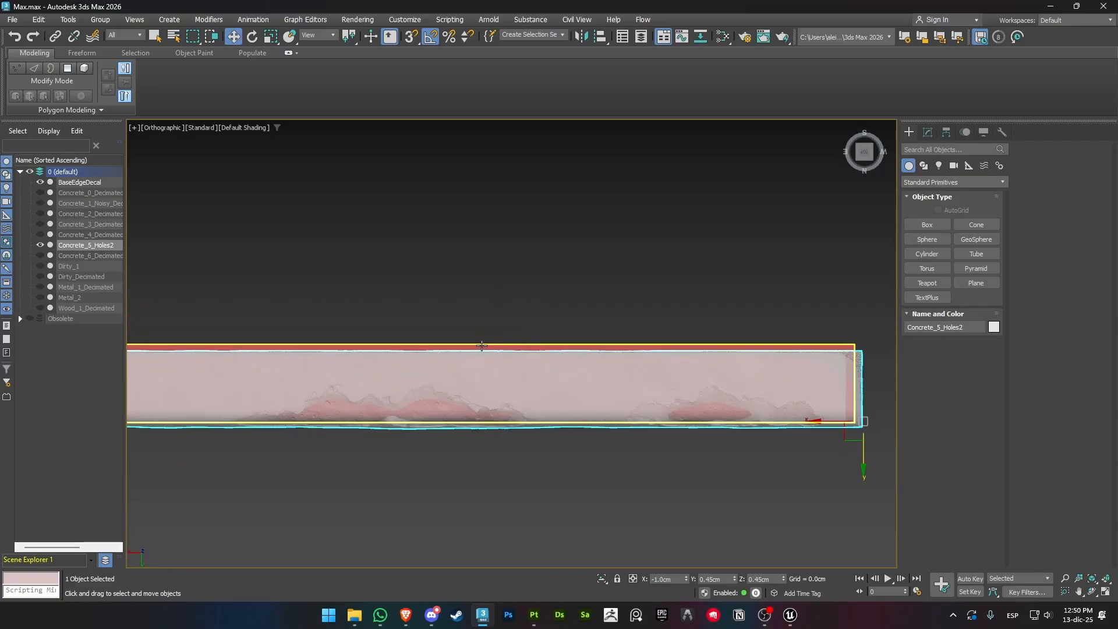
{"action": "middle_click_drag", "start_coordinate": [357, 314], "coordinate": [489, 298]}
{"action": "scroll", "coordinate": [486, 299], "scroll_direction": "down", "scroll_amount": 2}
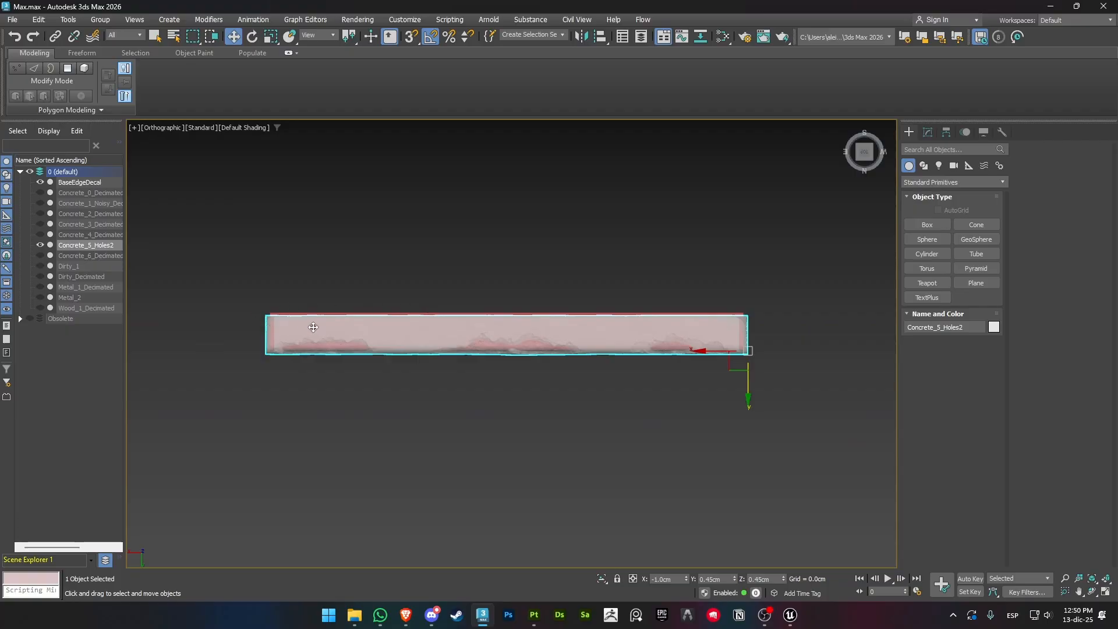
Return to the top view and inspect how the two meshes align at the end with the pivot
{"action": "middle_click_drag", "start_coordinate": [709, 330], "coordinate": [636, 358], "text": "alt"}
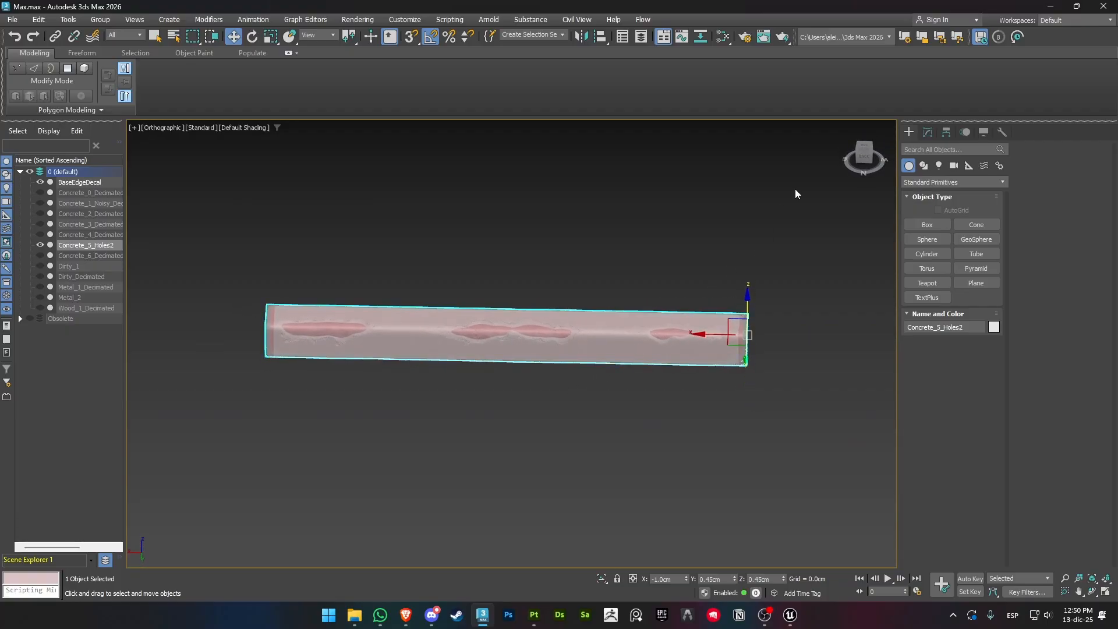
{"action": "left_click", "coordinate": [864, 148]}
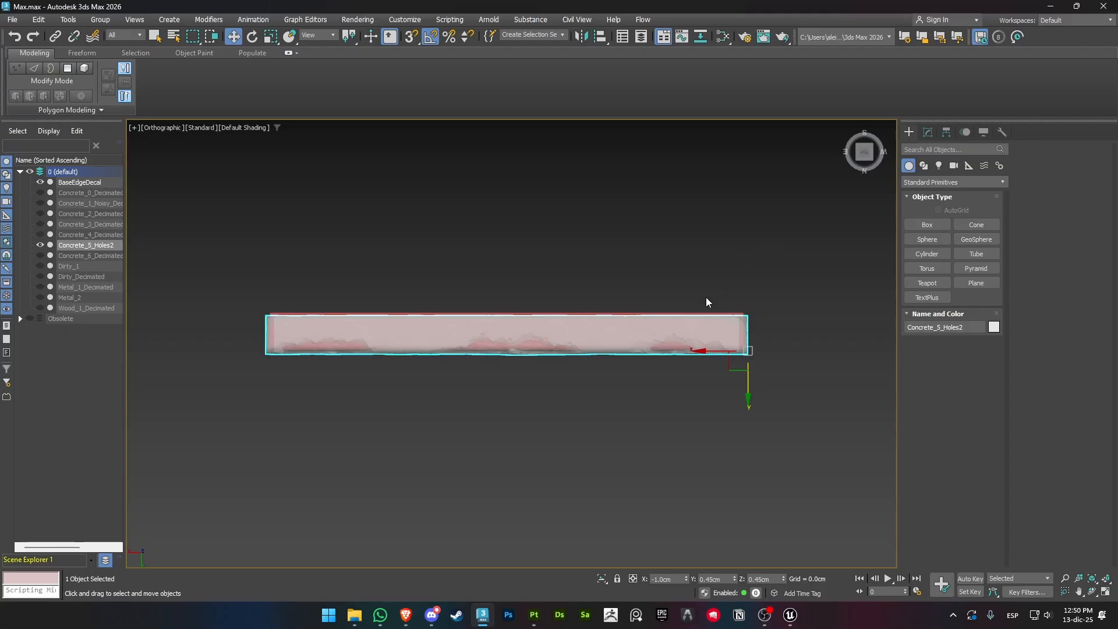
{"action": "scroll", "coordinate": [740, 331], "scroll_direction": "up", "scroll_amount": 3}
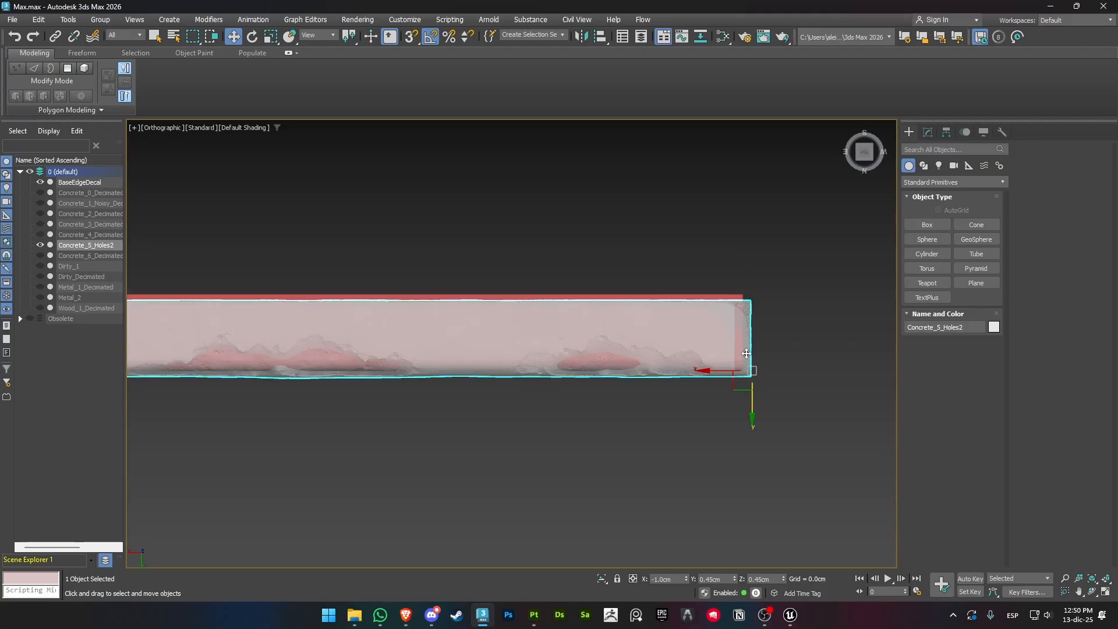
{"action": "scroll", "coordinate": [732, 335], "scroll_direction": "up", "scroll_amount": 3}
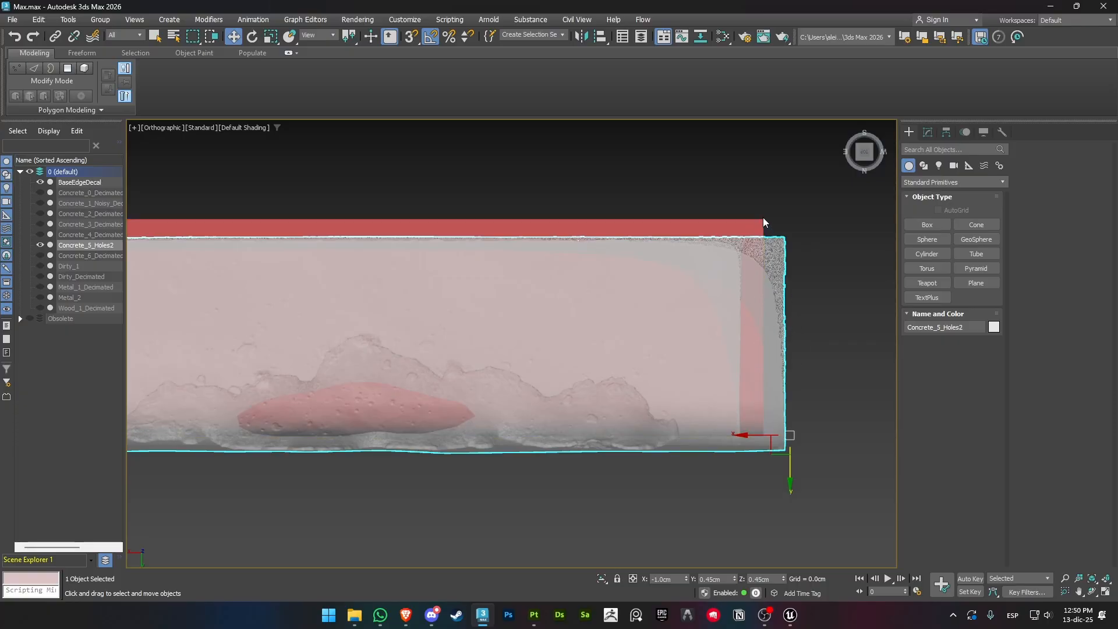
{"action": "scroll", "coordinate": [681, 347], "scroll_direction": "down", "scroll_amount": 3}
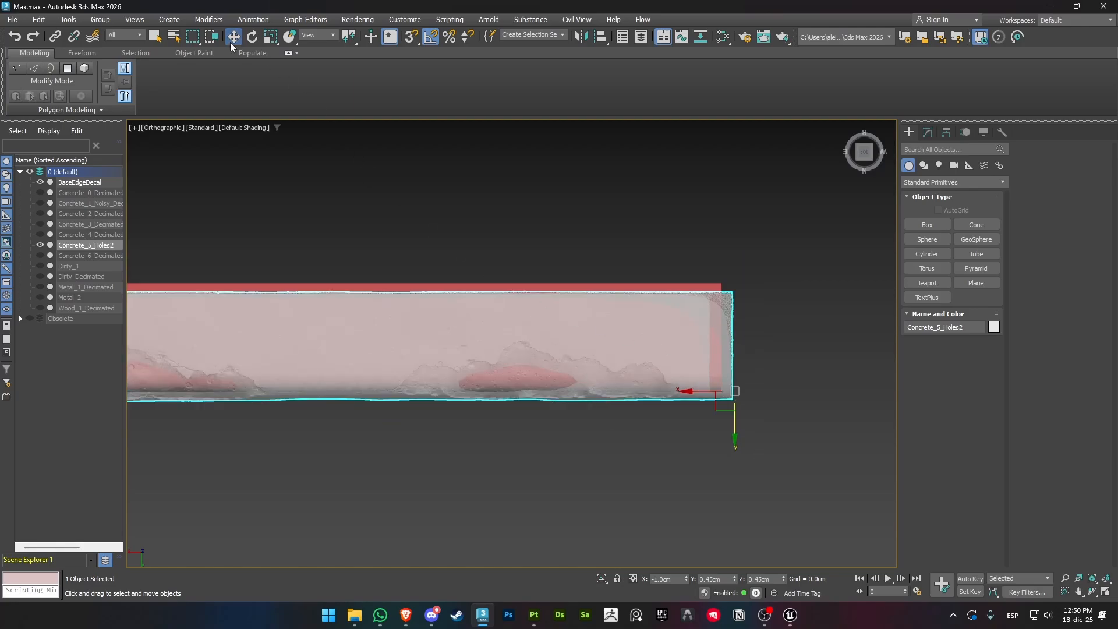
Check the scale values of Concrete_5_Holes2 and inspect its end against BaseEdgeDecal
{"action": "right_click", "coordinate": [269, 36]}
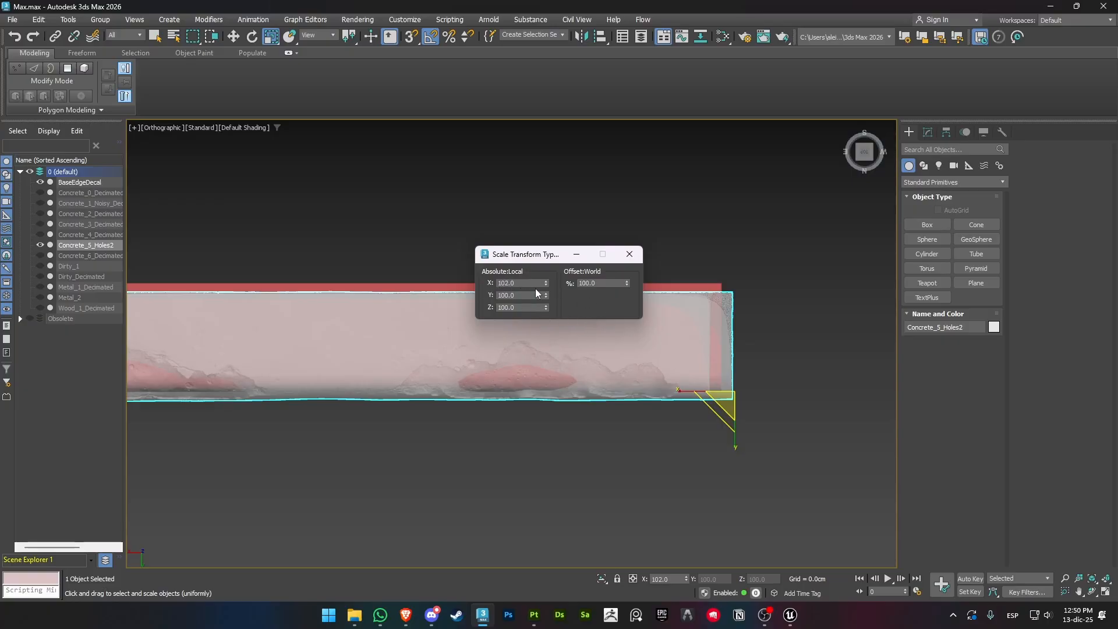
{"action": "left_click", "coordinate": [629, 254]}
{"action": "scroll", "coordinate": [704, 303], "scroll_direction": "up", "scroll_amount": 4}
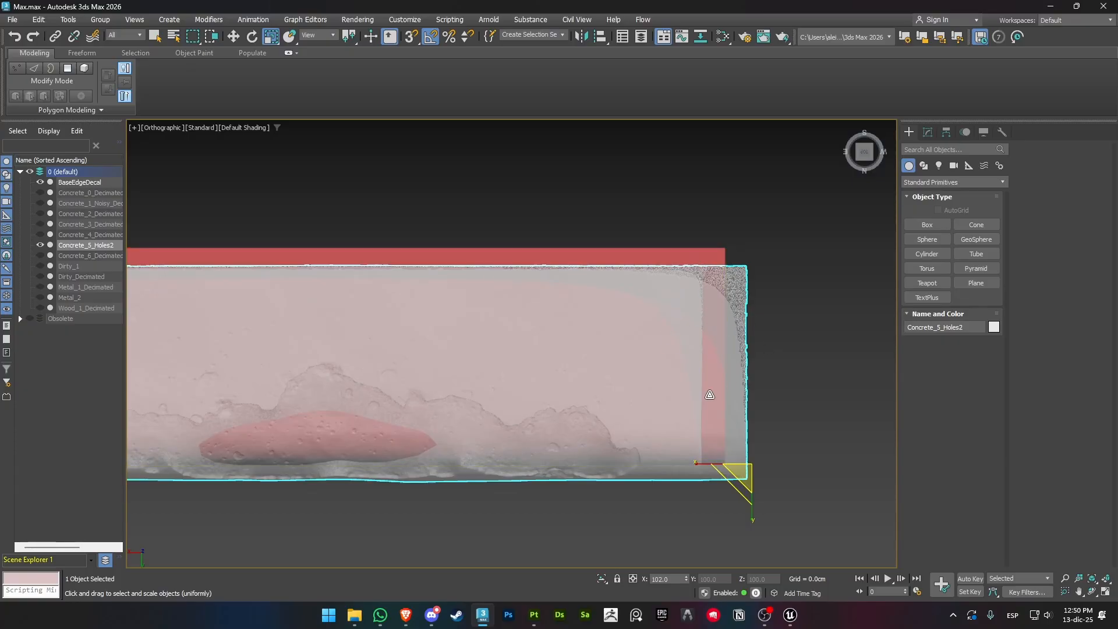
{"action": "middle_click_drag", "start_coordinate": [709, 395], "coordinate": [716, 328], "text": "alt"}
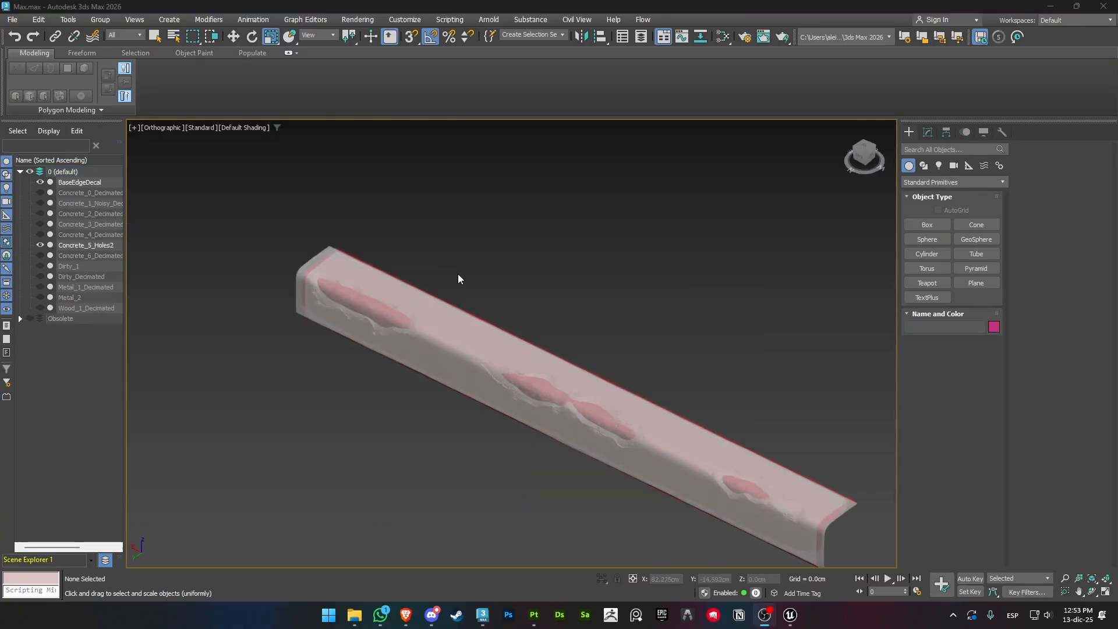
Hide BaseEdgeDecal and start exporting only the selected Concrete_5_Holes2 mesh
{"action": "mouse_move", "coordinate": [458, 279]}
{"action": "middle_mouse_down", "text": "alt"}
{"action": "mouse_move", "coordinate": [521, 300]}
{"action": "mouse_move", "coordinate": [460, 280]}
{"action": "middle_mouse_up", "text": "alt"}
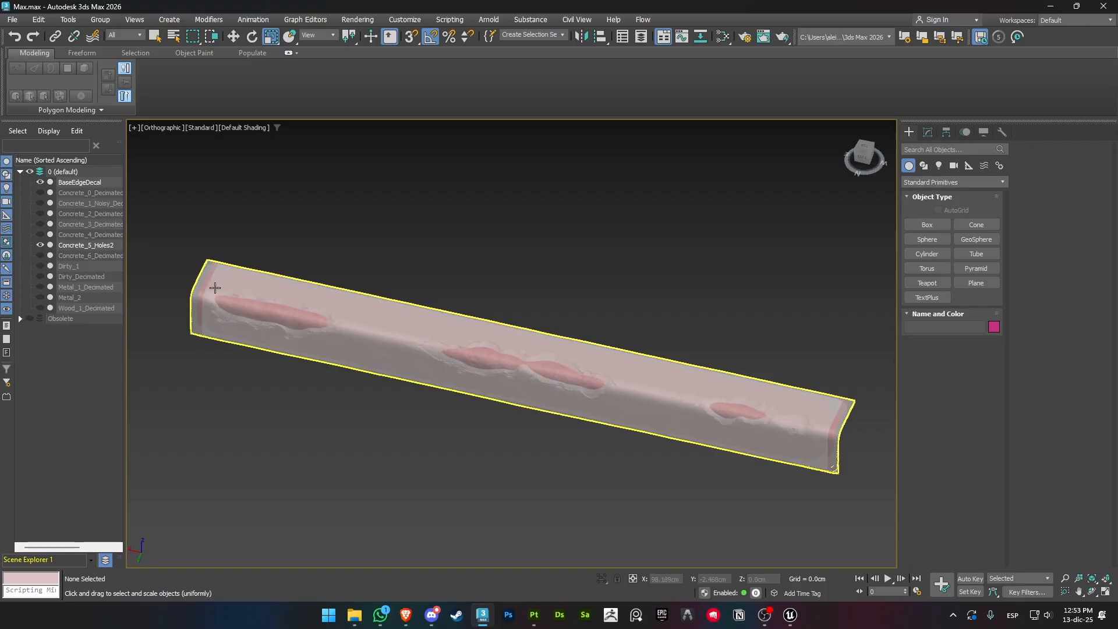
{"action": "left_click", "coordinate": [40, 182]}
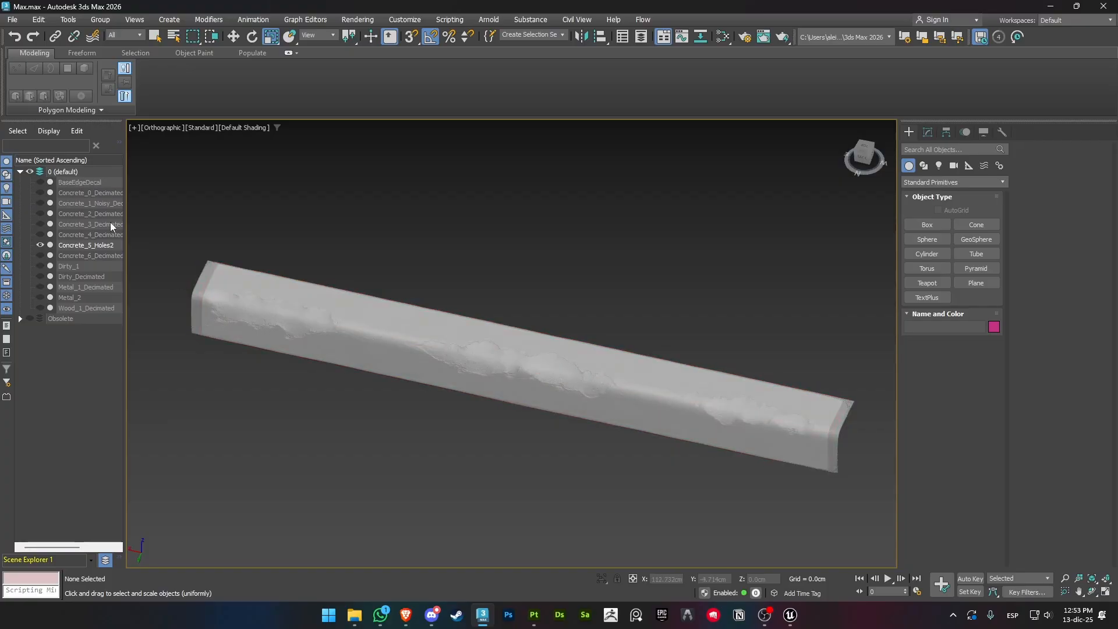
{"action": "left_click", "coordinate": [252, 304]}
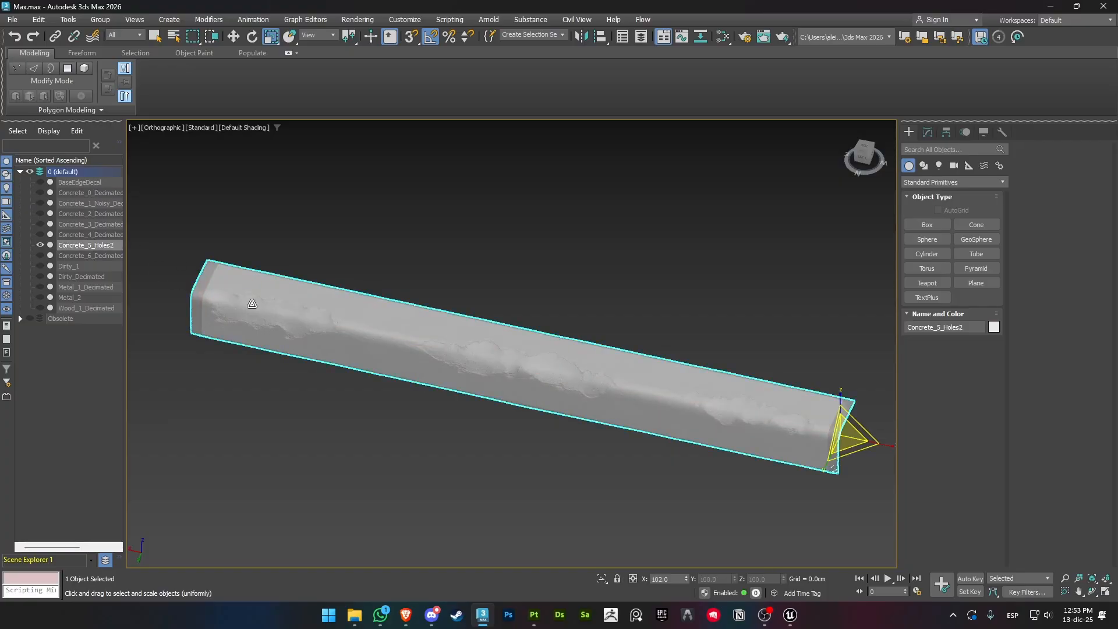
{"action": "left_click", "coordinate": [12, 20]}
{"action": "mouse_move", "coordinate": [56, 214]}
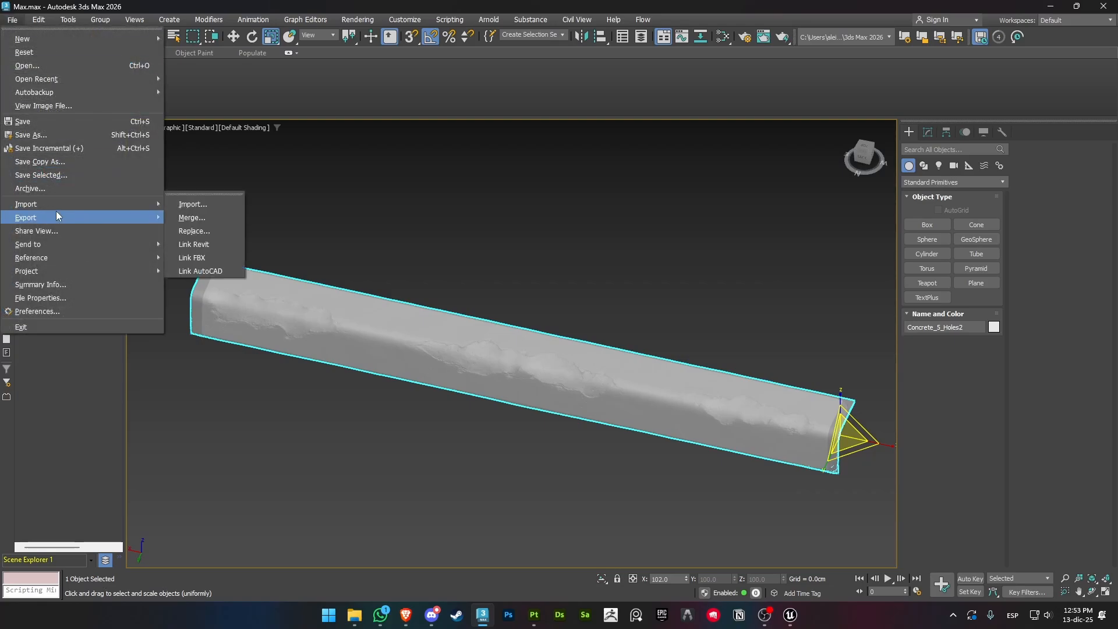
{"action": "left_click", "coordinate": [226, 231]}
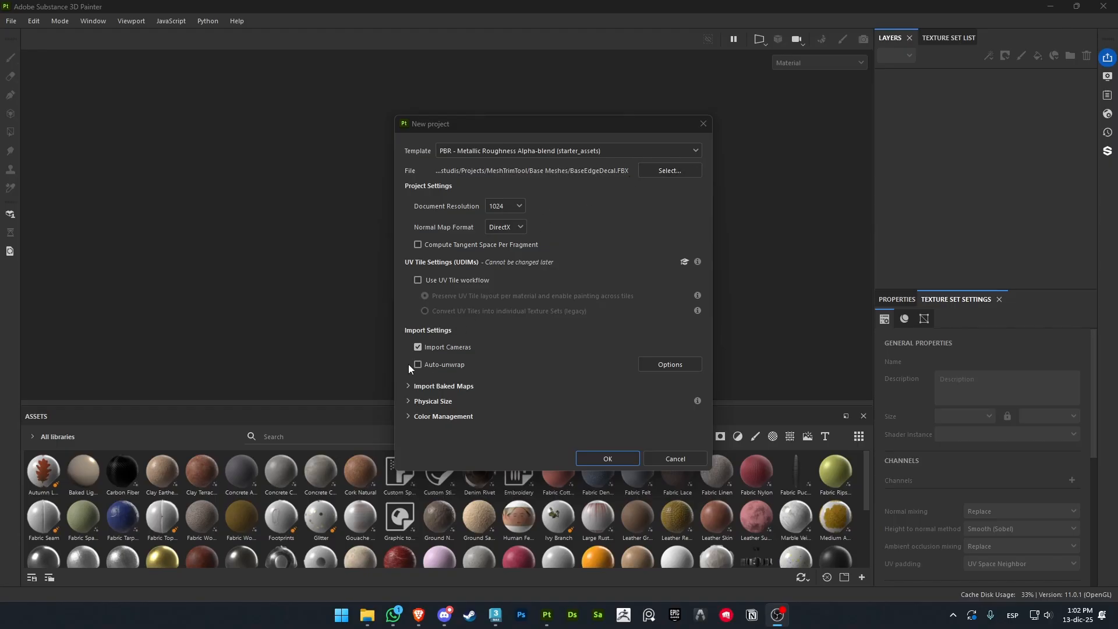
In Substance 3D Painter, create the BaseEdgeDecal.FBX project with the PBR - Metallic Roughness Alpha-blend template and set the texture set size to 256 × 2048
{"action": "left_click", "coordinate": [607, 462]}
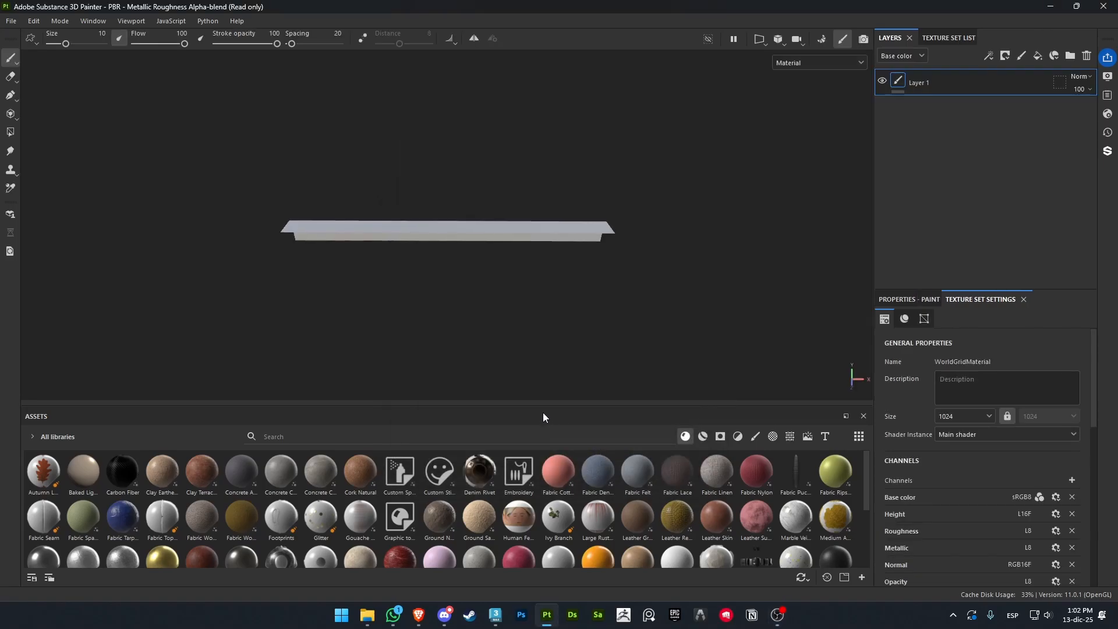
{"action": "left_click_drag", "start_coordinate": [374, 242], "coordinate": [568, 192], "text": "alt"}
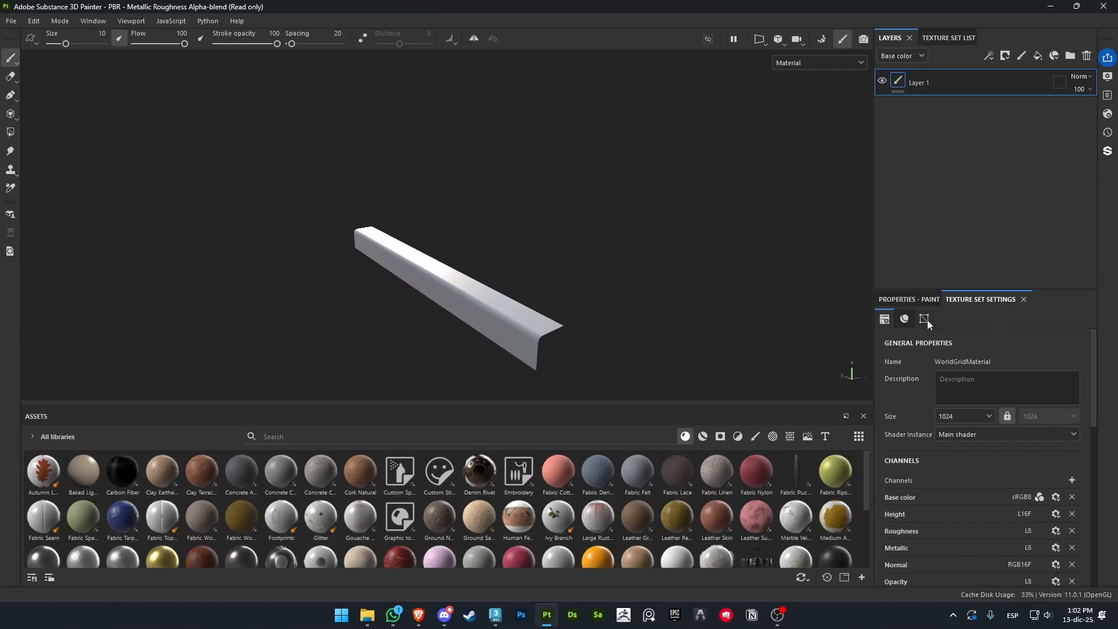
{"action": "left_click", "coordinate": [1006, 416]}
{"action": "left_click", "coordinate": [1008, 416]}
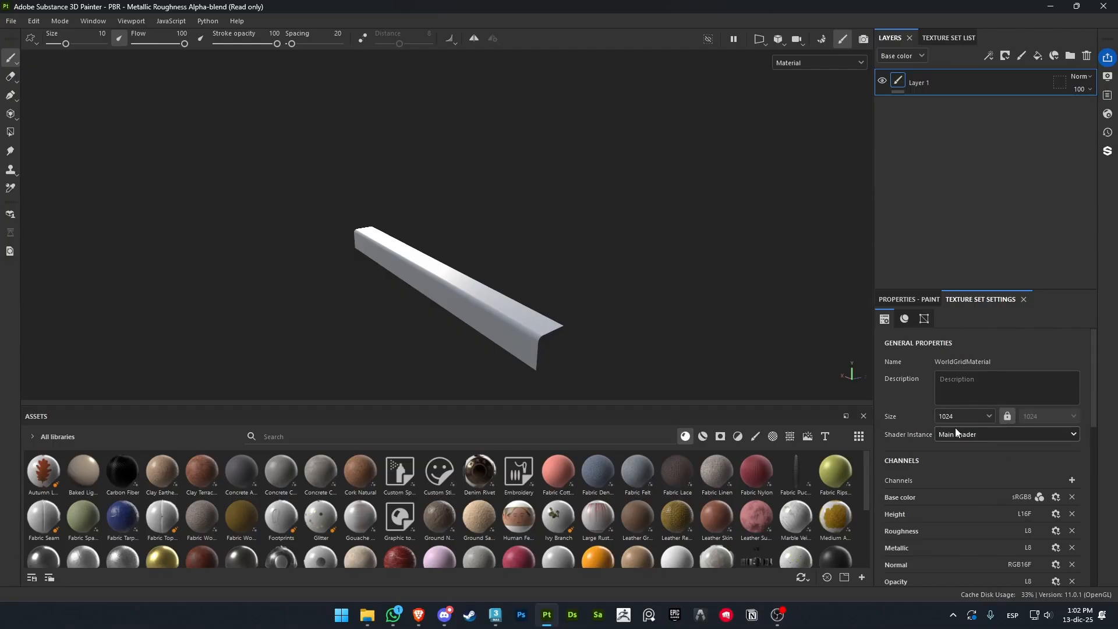
{"action": "left_click", "coordinate": [1005, 415]}
{"action": "left_click", "coordinate": [988, 416]}
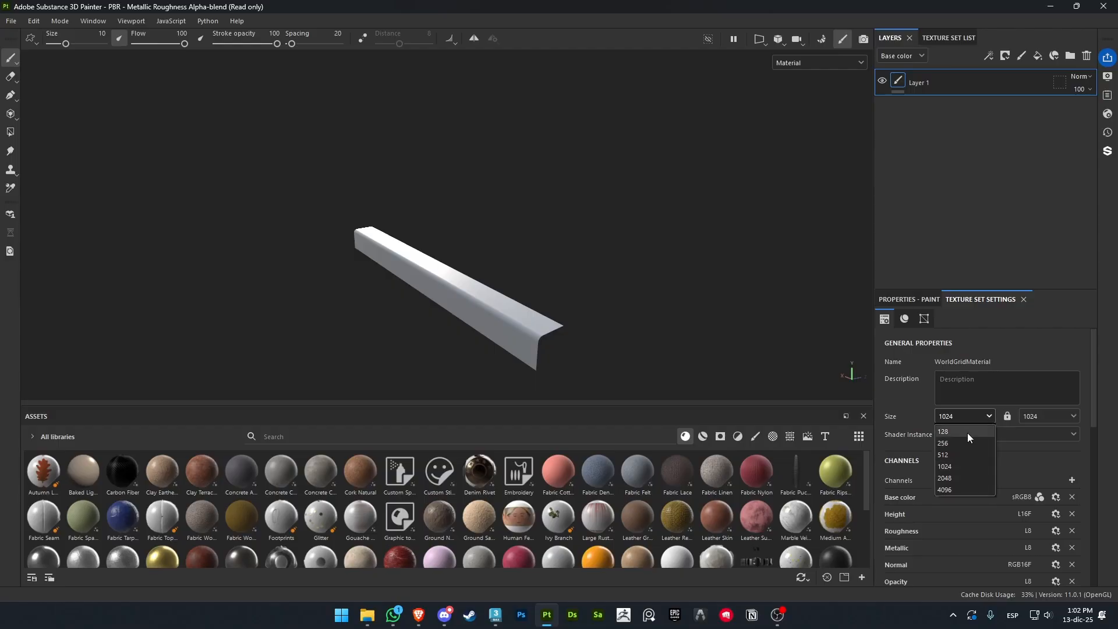
{"action": "left_click", "coordinate": [965, 442]}
{"action": "left_click", "coordinate": [1049, 415]}
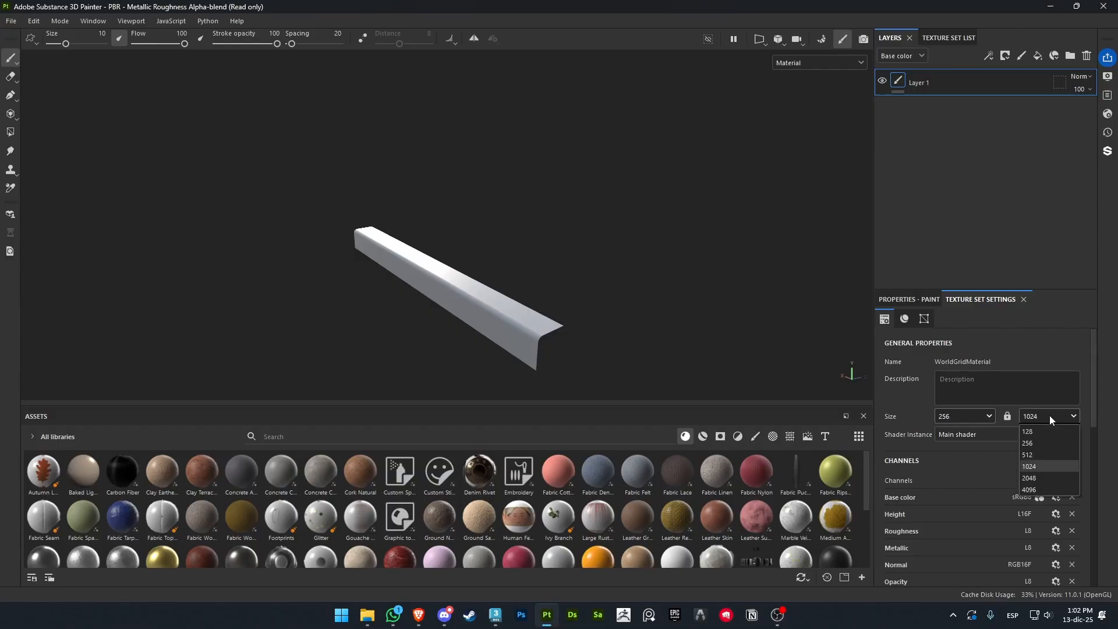
{"action": "left_click", "coordinate": [1042, 477]}
Enter mesh map baking mode and load Concrete_5_v2_Offset.fbx from the Sculpts/Concrete_5 folder as the high definition mesh
{"action": "scroll", "coordinate": [983, 474], "scroll_direction": "down", "scroll_amount": 2}
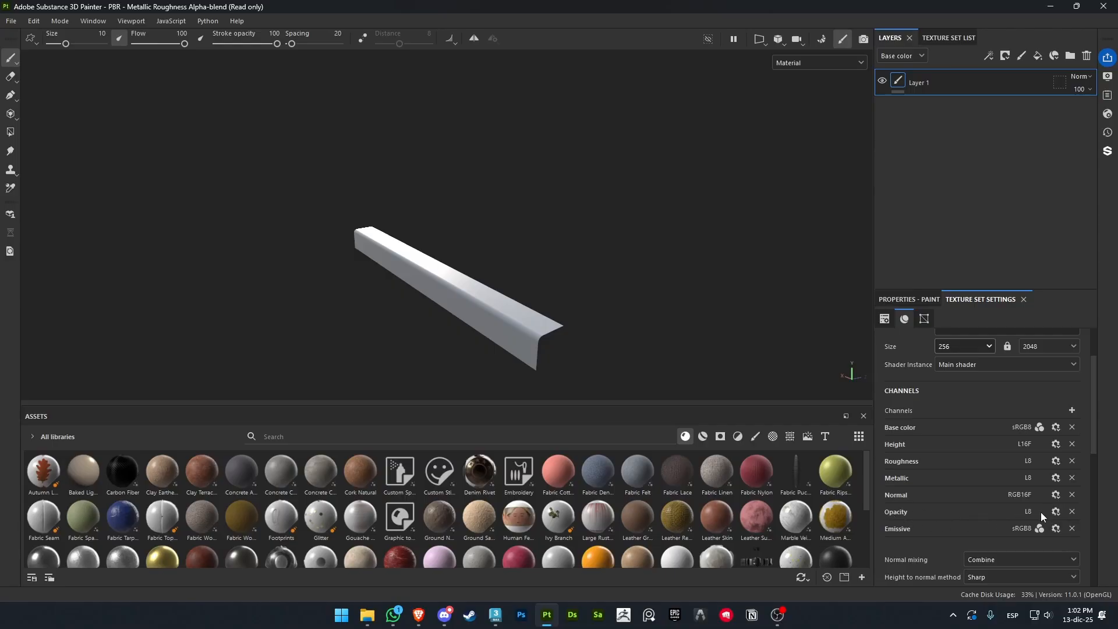
{"action": "scroll", "coordinate": [1018, 461], "scroll_direction": "down", "scroll_amount": 7}
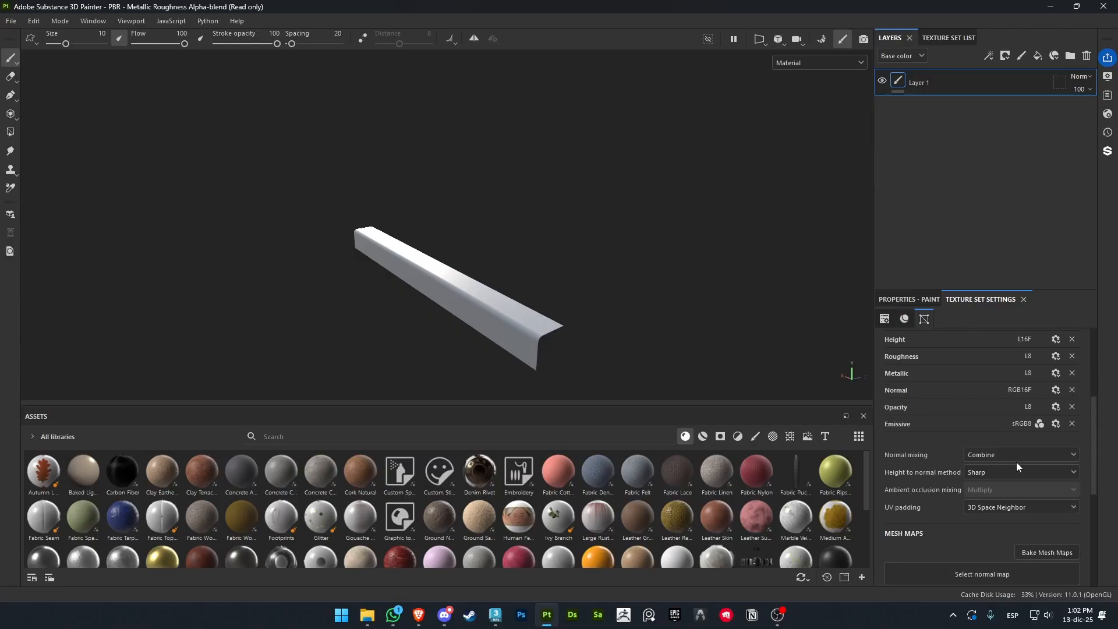
{"action": "scroll", "coordinate": [991, 494], "scroll_direction": "up", "scroll_amount": 3}
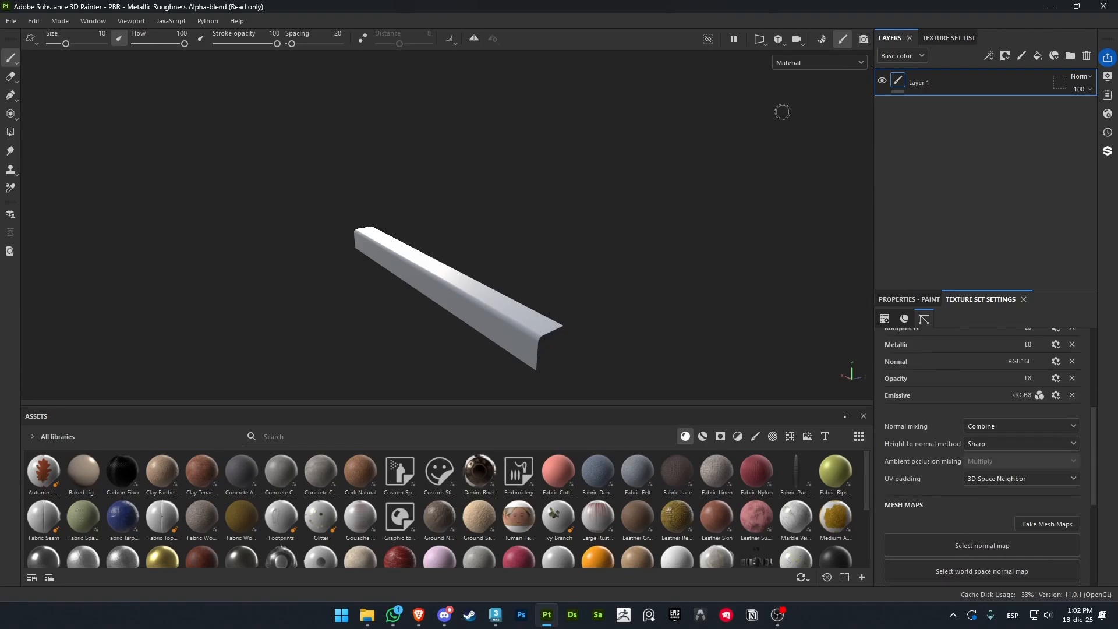
{"action": "left_click", "coordinate": [821, 40]}
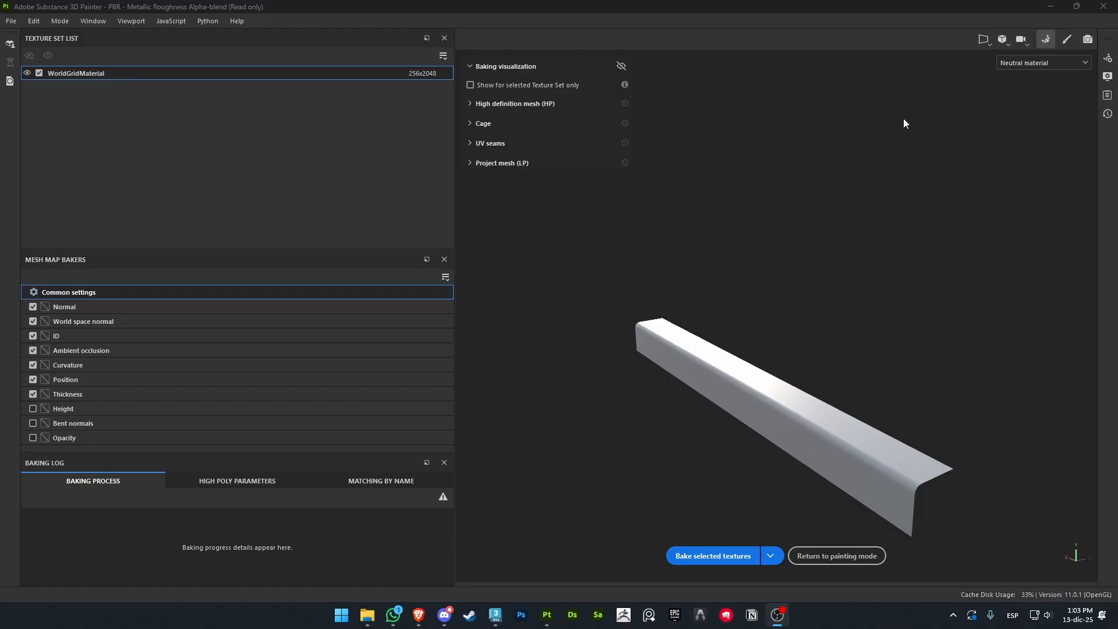
{"action": "left_click", "coordinate": [1107, 58]}
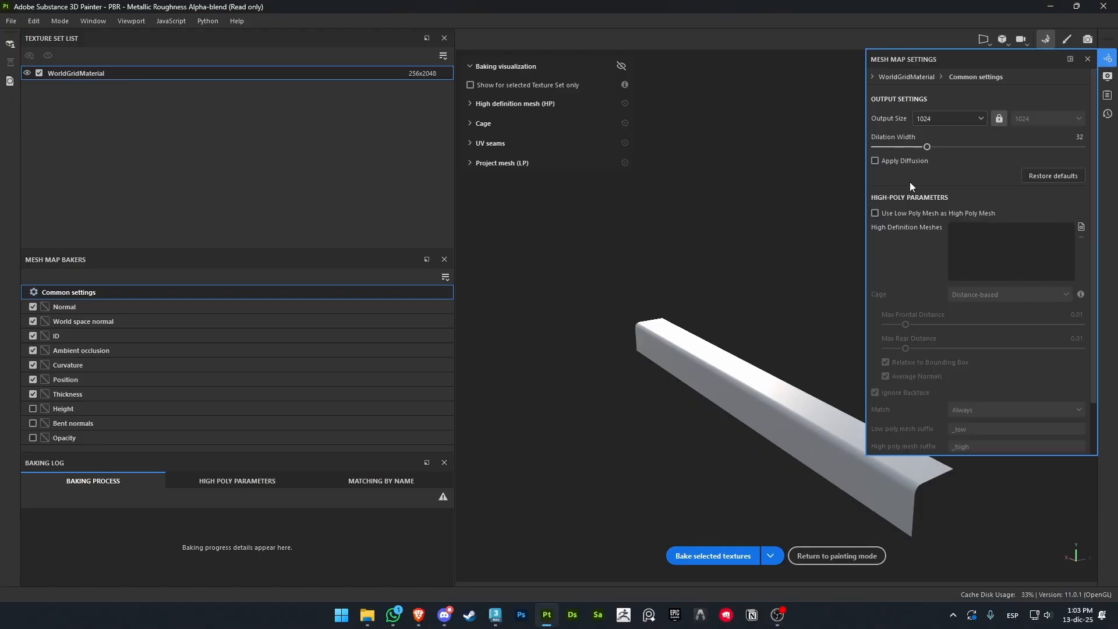
{"action": "left_click", "coordinate": [1080, 226]}
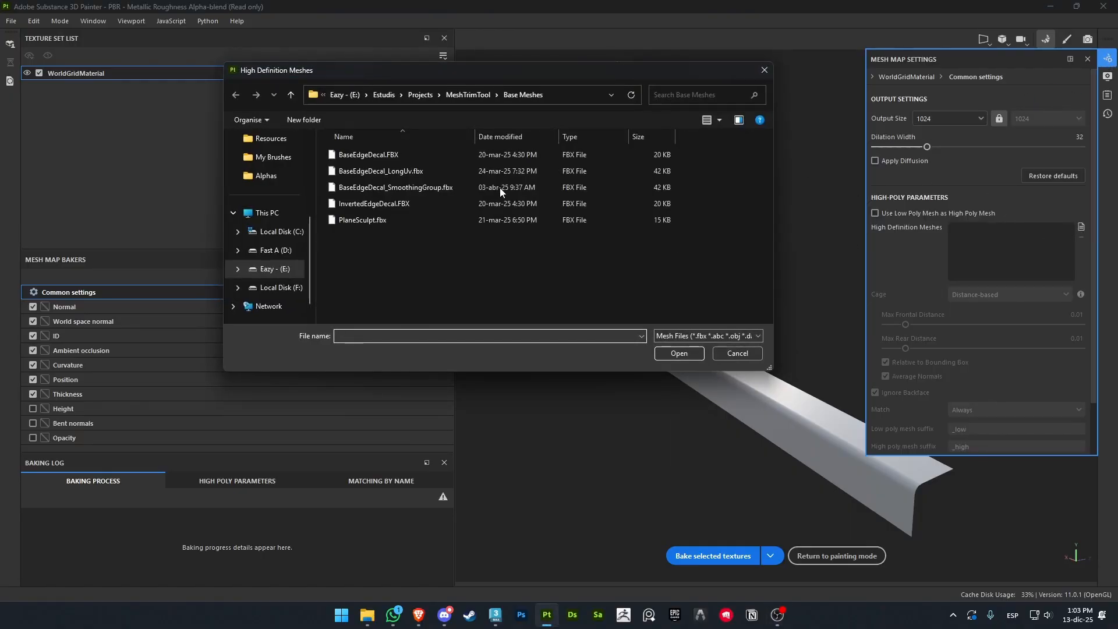
{"action": "left_click", "coordinate": [474, 98]}
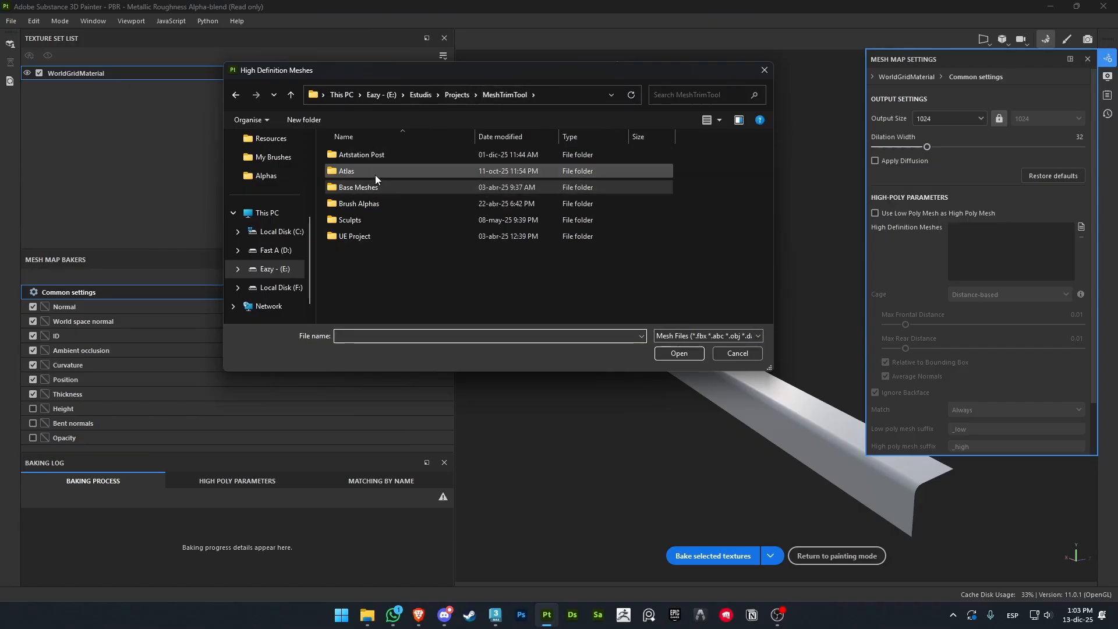
{"action": "double_click", "coordinate": [368, 219]}
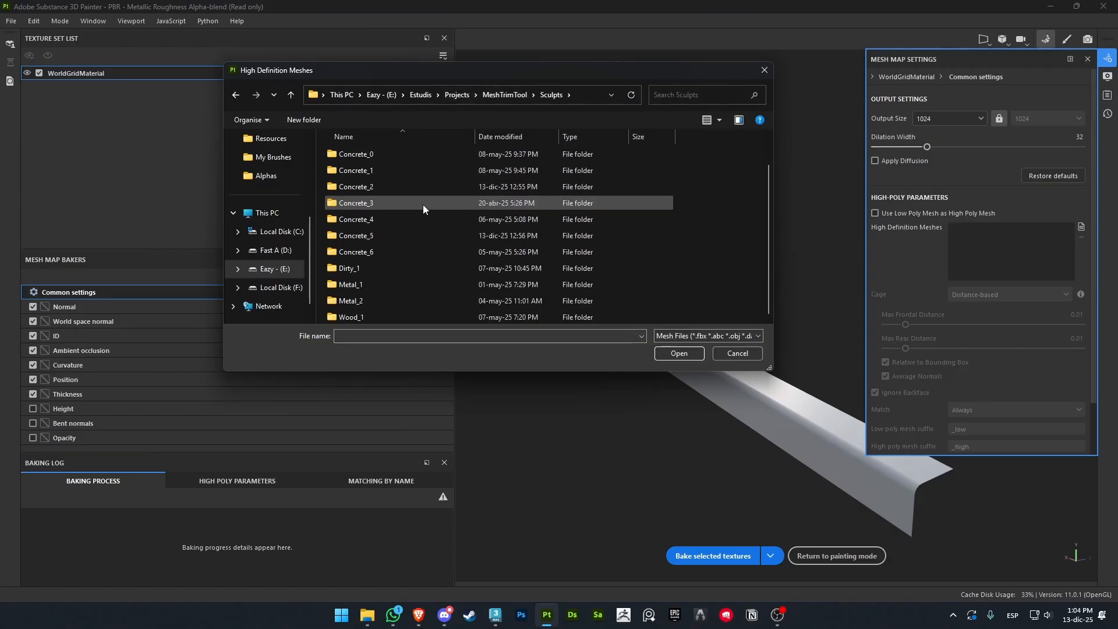
{"action": "double_click", "coordinate": [375, 233]}
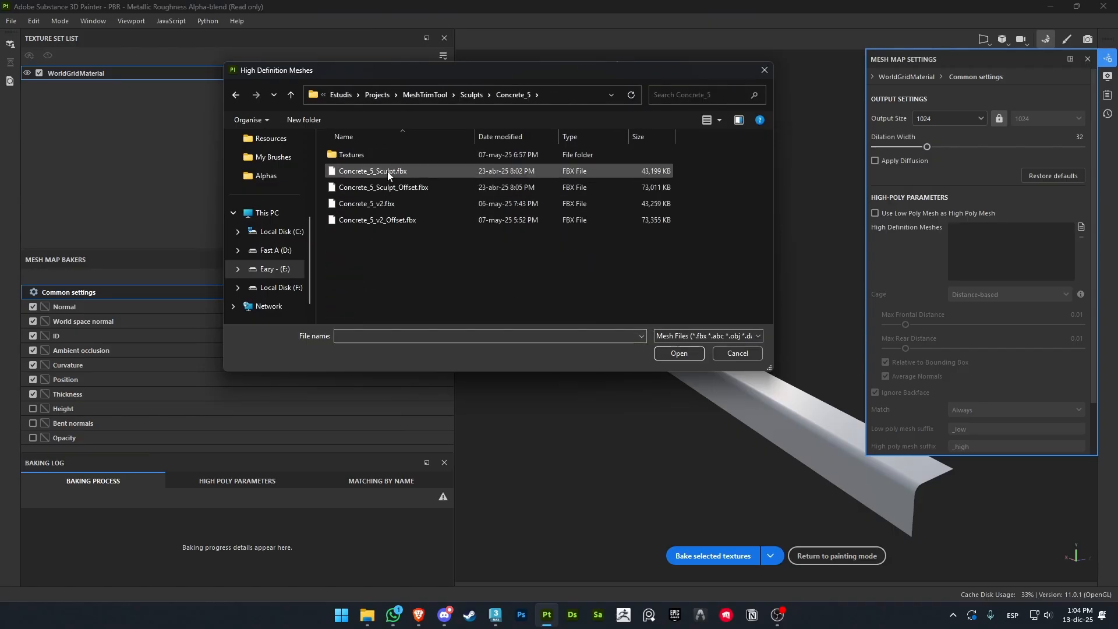
{"action": "double_click", "coordinate": [416, 222]}
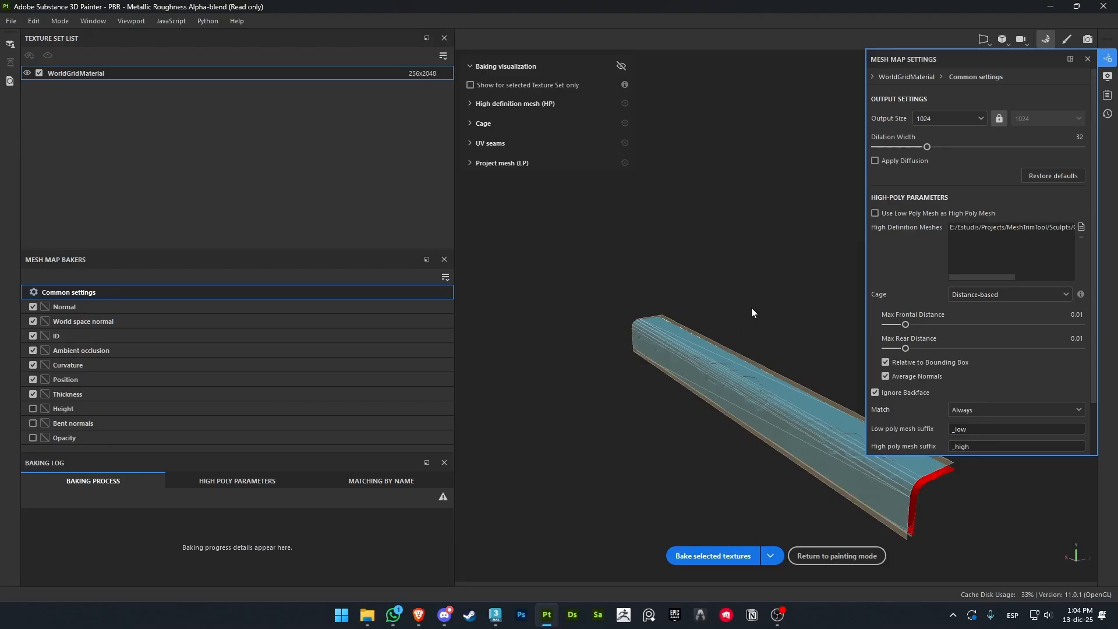
Fit the baking cage around the sculpt by setting the max frontal distance to 0.007 and the max rear distance to 0.0092
{"action": "middle_click_drag", "start_coordinate": [766, 336], "coordinate": [613, 280], "text": "alt"}
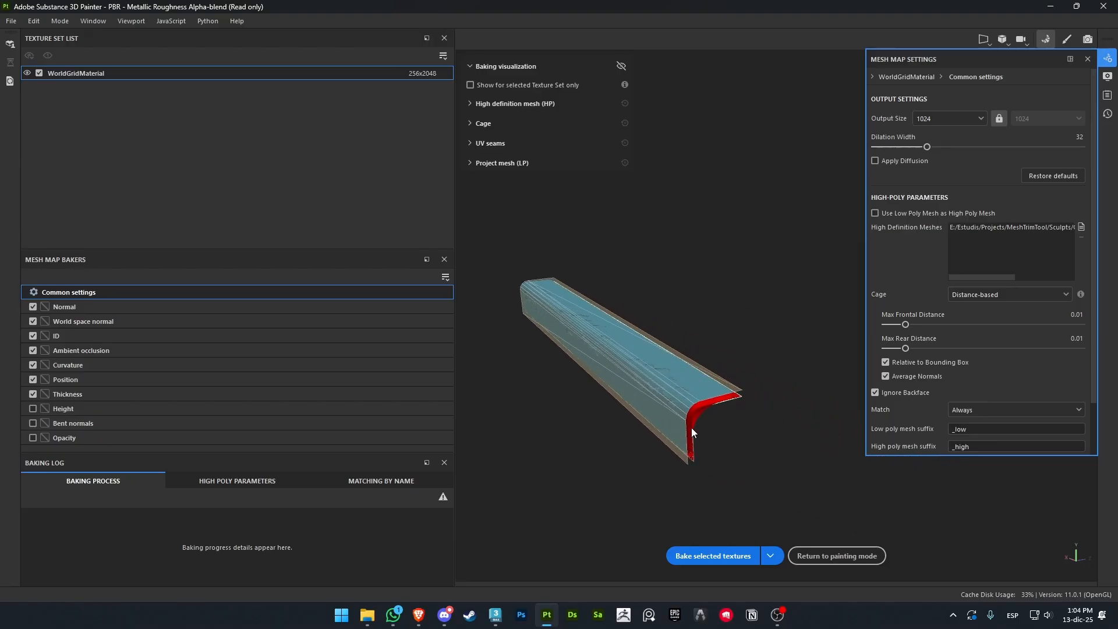
{"action": "scroll", "coordinate": [720, 415], "scroll_direction": "up", "scroll_amount": 3}
{"action": "left_click_drag", "start_coordinate": [784, 424], "coordinate": [674, 513], "text": "alt"}
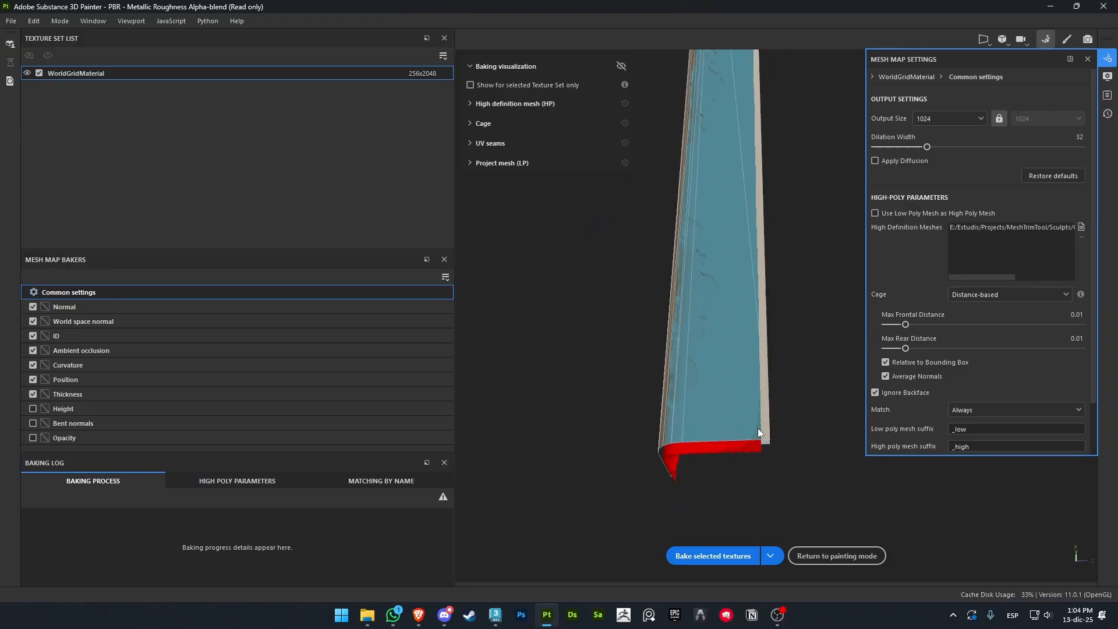
{"action": "left_click_drag", "start_coordinate": [763, 449], "coordinate": [819, 391], "text": "alt"}
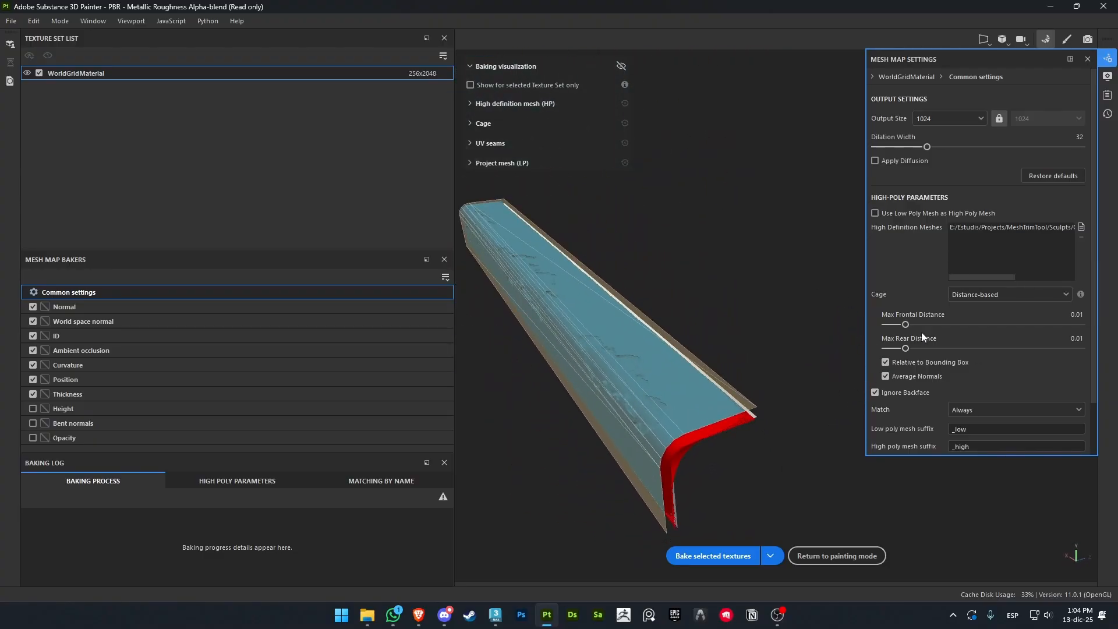
{"action": "left_click_drag", "start_coordinate": [905, 324], "coordinate": [902, 327]}
{"action": "left_click_drag", "start_coordinate": [755, 350], "coordinate": [783, 343], "text": "alt"}
{"action": "middle_click_drag", "start_coordinate": [747, 344], "coordinate": [815, 346], "text": "alt"}
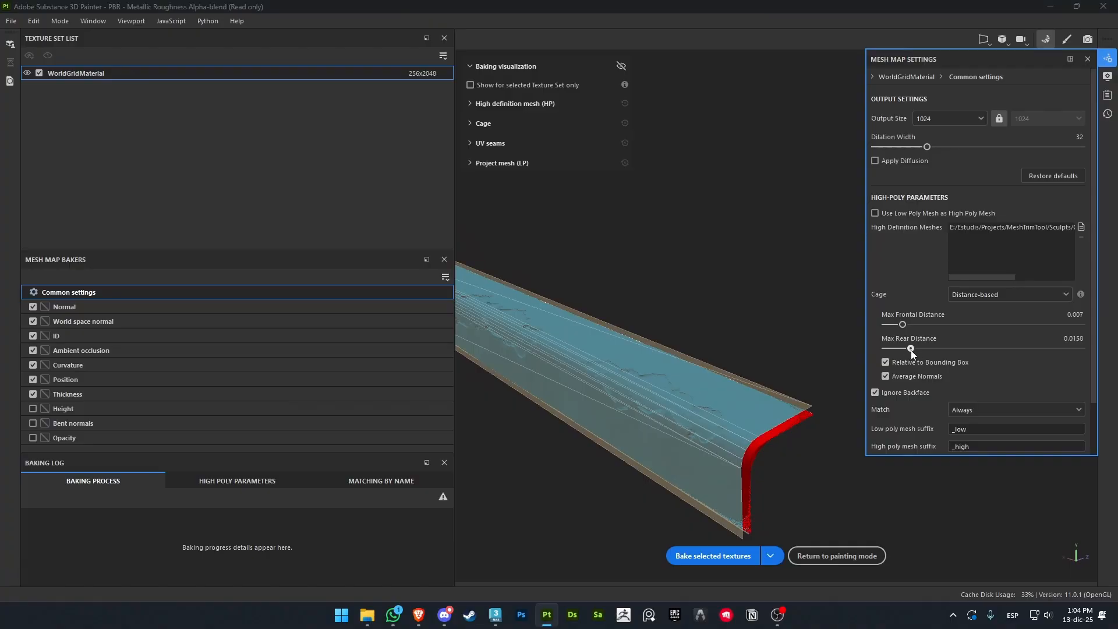
{"action": "left_click_drag", "start_coordinate": [910, 351], "coordinate": [904, 348]}
{"action": "left_click_drag", "start_coordinate": [777, 414], "coordinate": [718, 444], "text": "alt"}
{"action": "scroll", "coordinate": [714, 334], "scroll_direction": "down", "scroll_amount": 5}
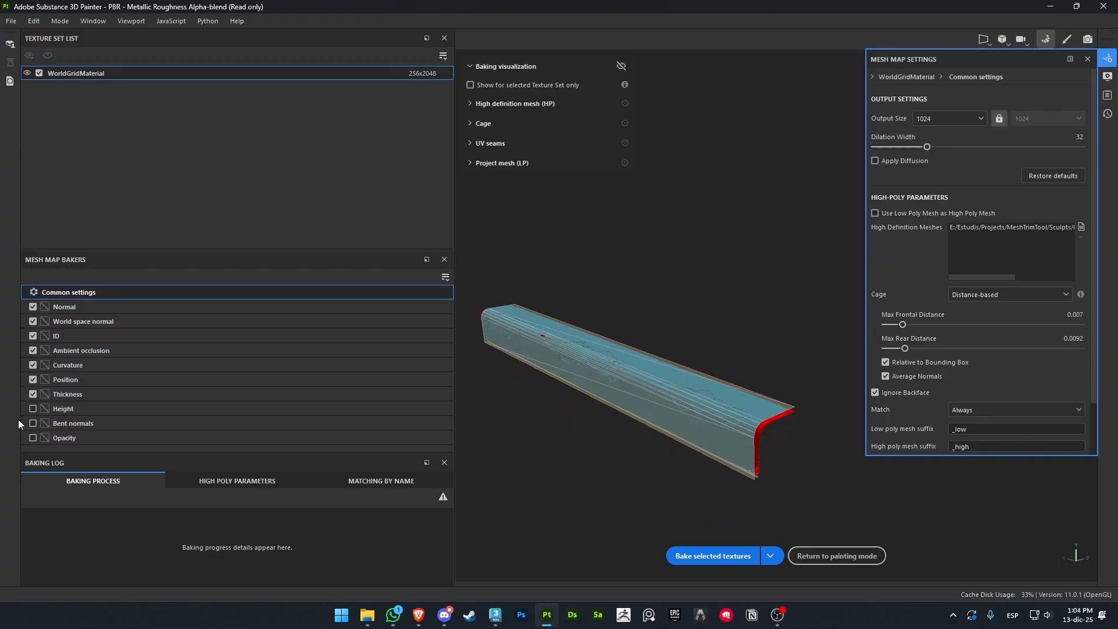
Include the Height and Bent normals maps in the bake
{"action": "left_click", "coordinate": [28, 407]}
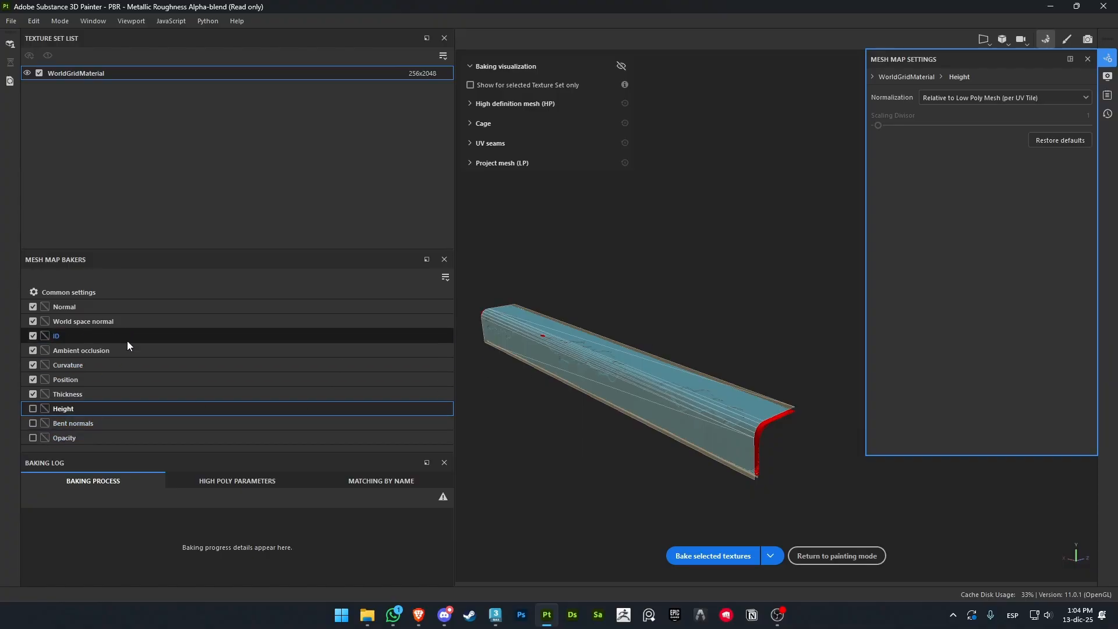
{"action": "left_click", "coordinate": [33, 409]}
{"action": "left_click", "coordinate": [32, 423]}
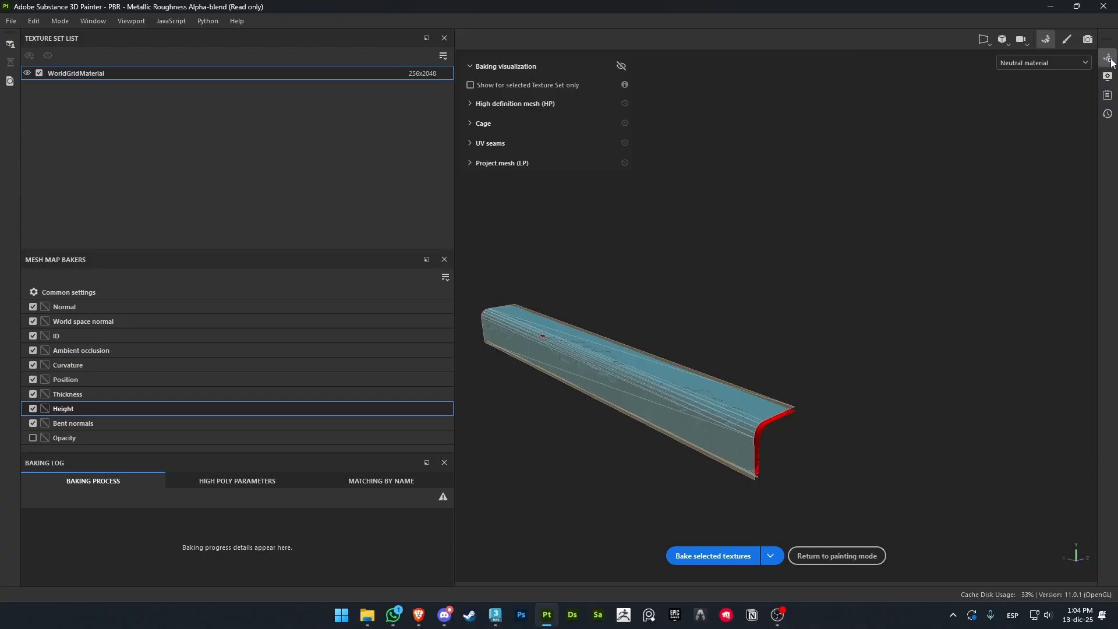
Change the output size in the common mesh map bake settings
{"action": "left_click", "coordinate": [128, 293]}
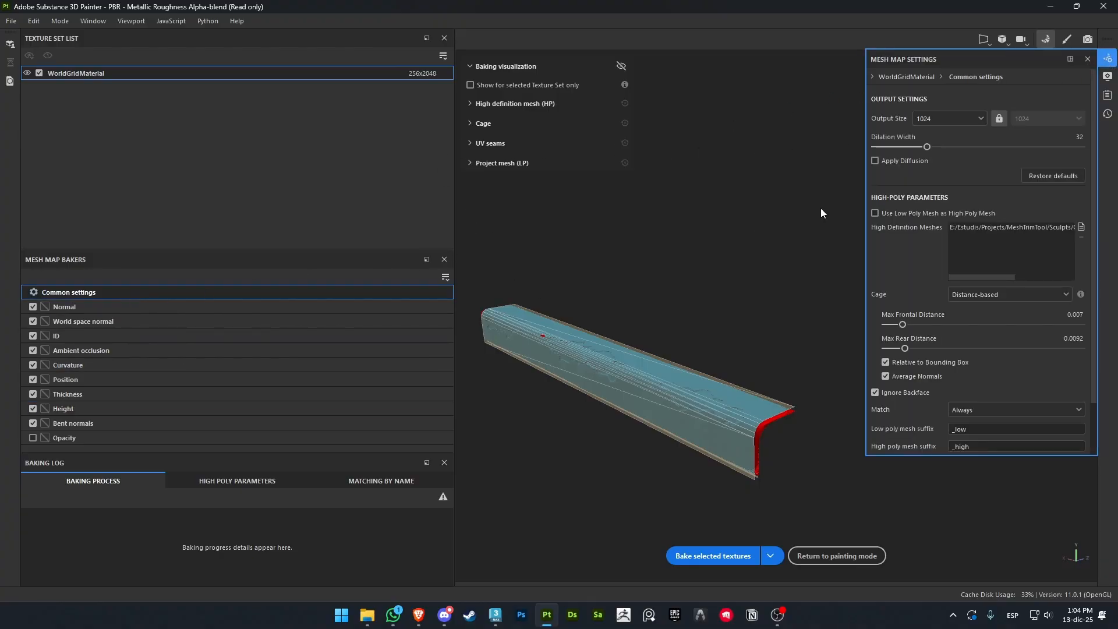
{"action": "left_click", "coordinate": [971, 120]}
{"action": "left_click", "coordinate": [931, 226]}
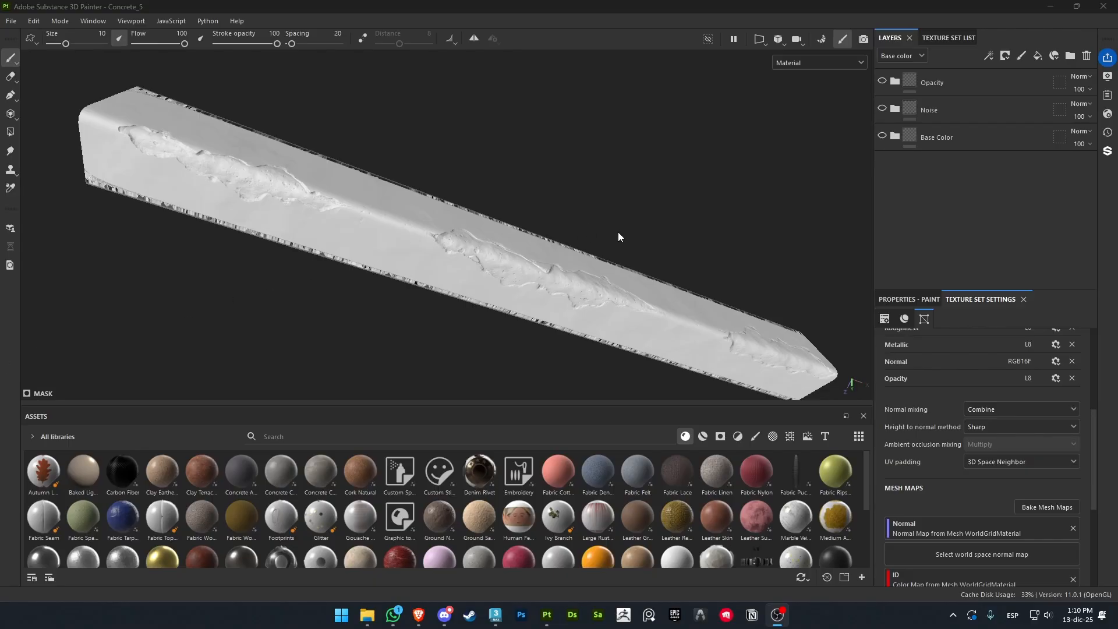
Make the Base Color folder visible in the Concrete_5 project and expand it to show its layers
{"action": "left_click", "coordinate": [951, 199]}
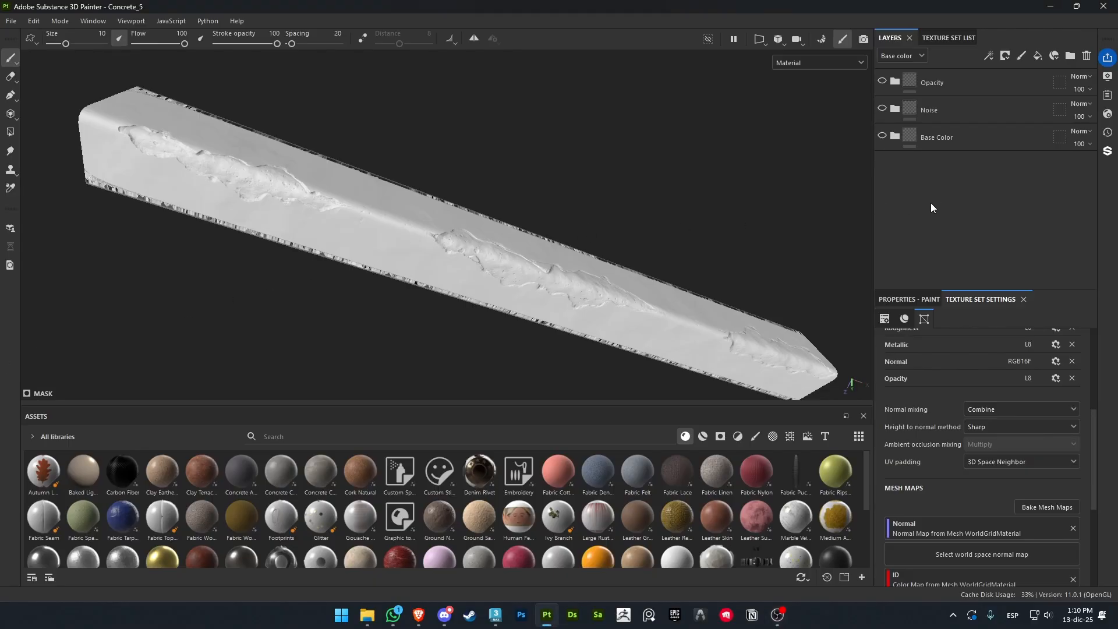
{"action": "left_click", "coordinate": [881, 136]}
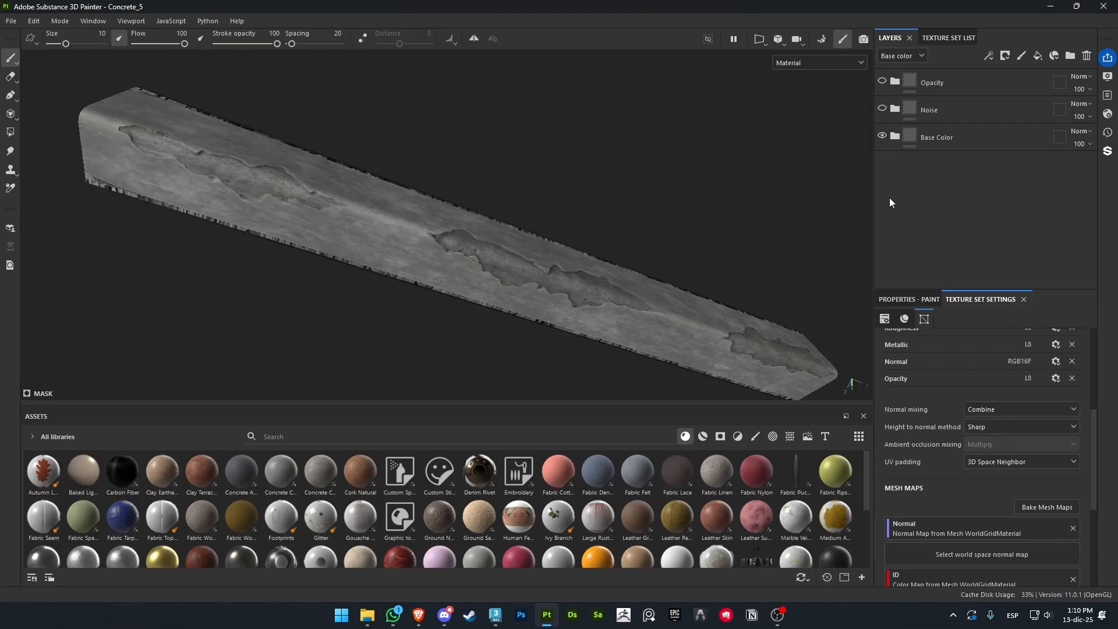
{"action": "left_click", "coordinate": [895, 137]}
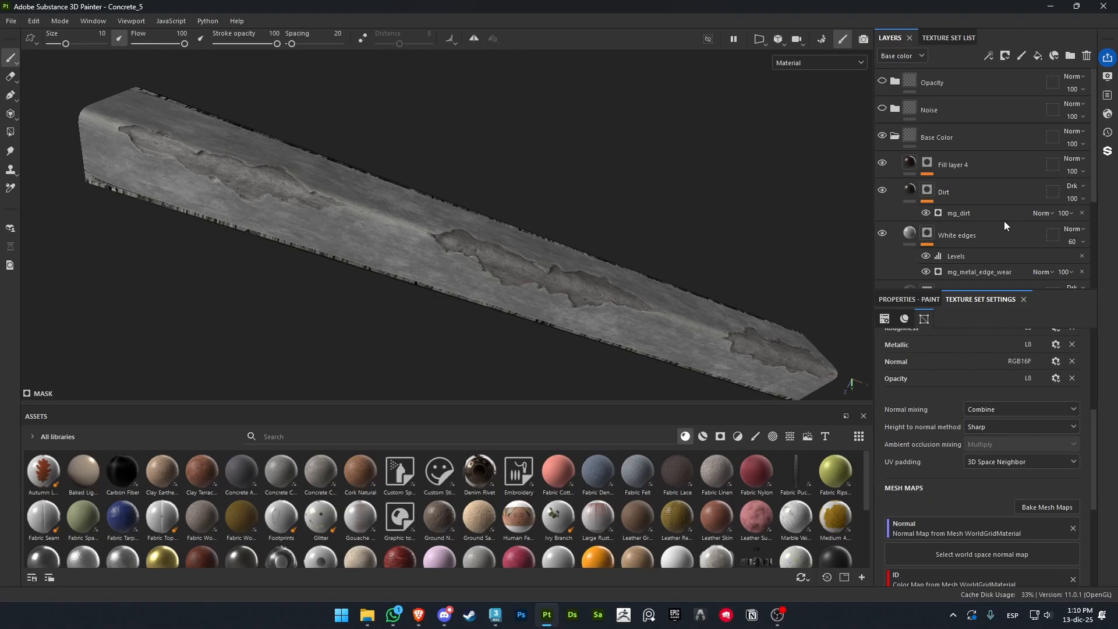
Examine the Base Color folder's layers and the concrete texture along the decal mesh, including its cracked areas and borders
{"action": "scroll", "coordinate": [1004, 217], "scroll_direction": "down", "scroll_amount": 1}
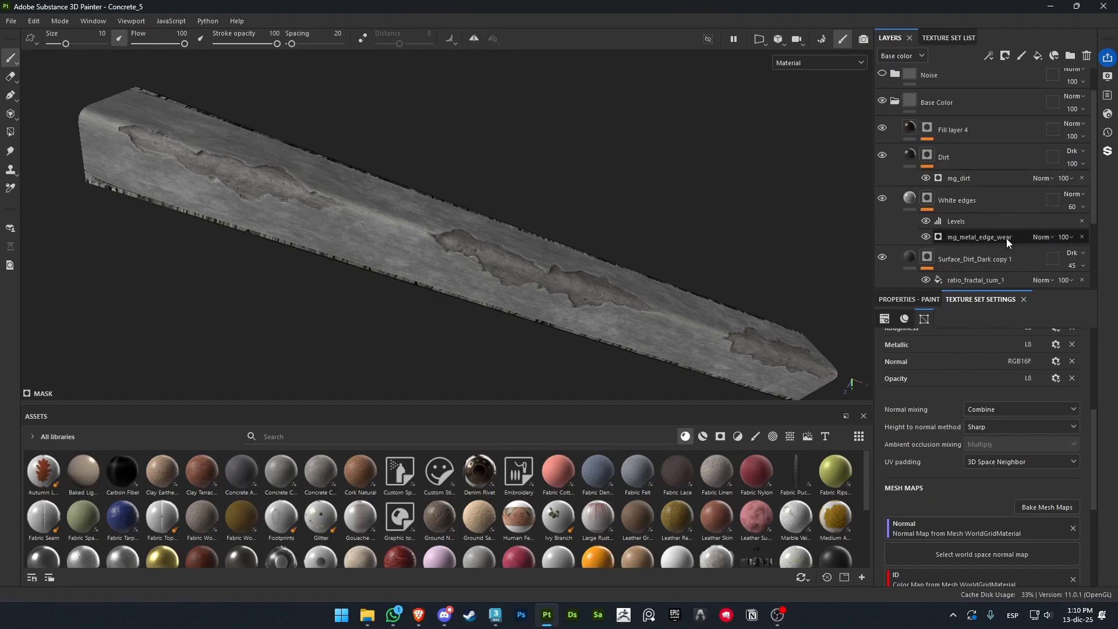
{"action": "scroll", "coordinate": [972, 241], "scroll_direction": "down", "scroll_amount": 1}
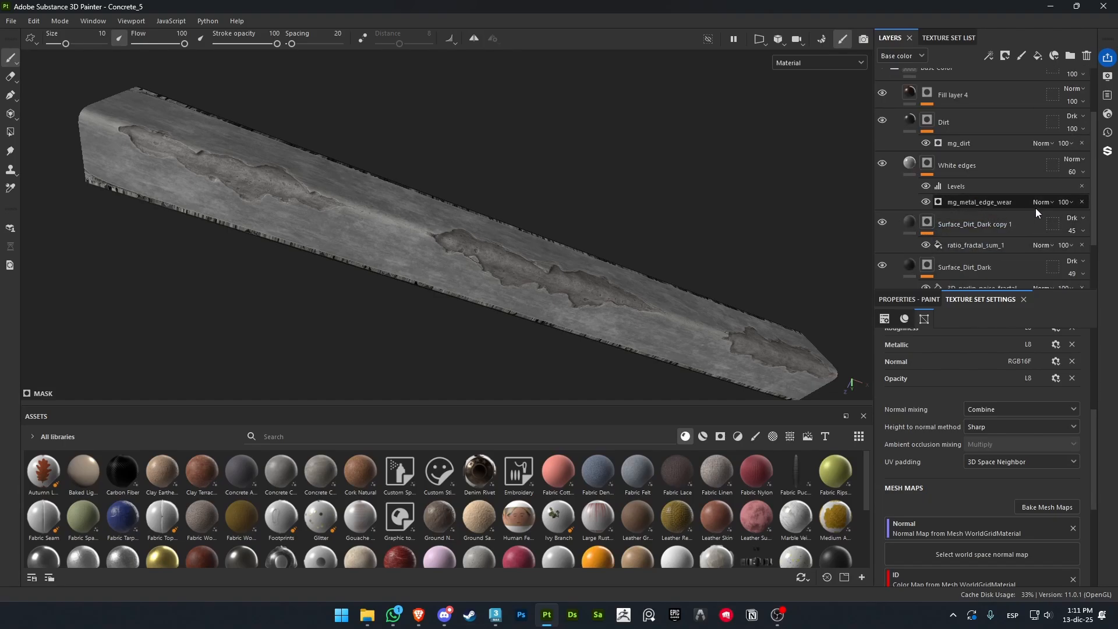
{"action": "scroll", "coordinate": [989, 228], "scroll_direction": "down", "scroll_amount": 1}
{"action": "left_click_drag", "start_coordinate": [678, 250], "coordinate": [653, 187], "text": "alt"}
{"action": "scroll", "coordinate": [539, 276], "scroll_direction": "up", "scroll_amount": 4}
{"action": "left_click_drag", "start_coordinate": [535, 276], "coordinate": [698, 238], "text": "alt"}
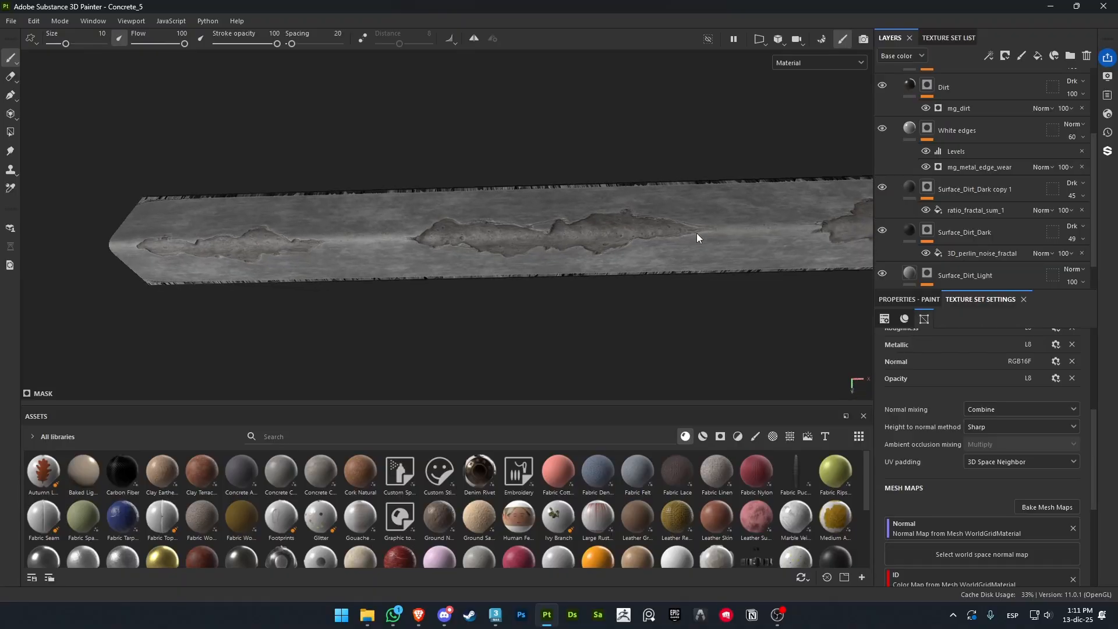
{"action": "left_click_drag", "start_coordinate": [400, 229], "coordinate": [631, 269], "text": "alt"}
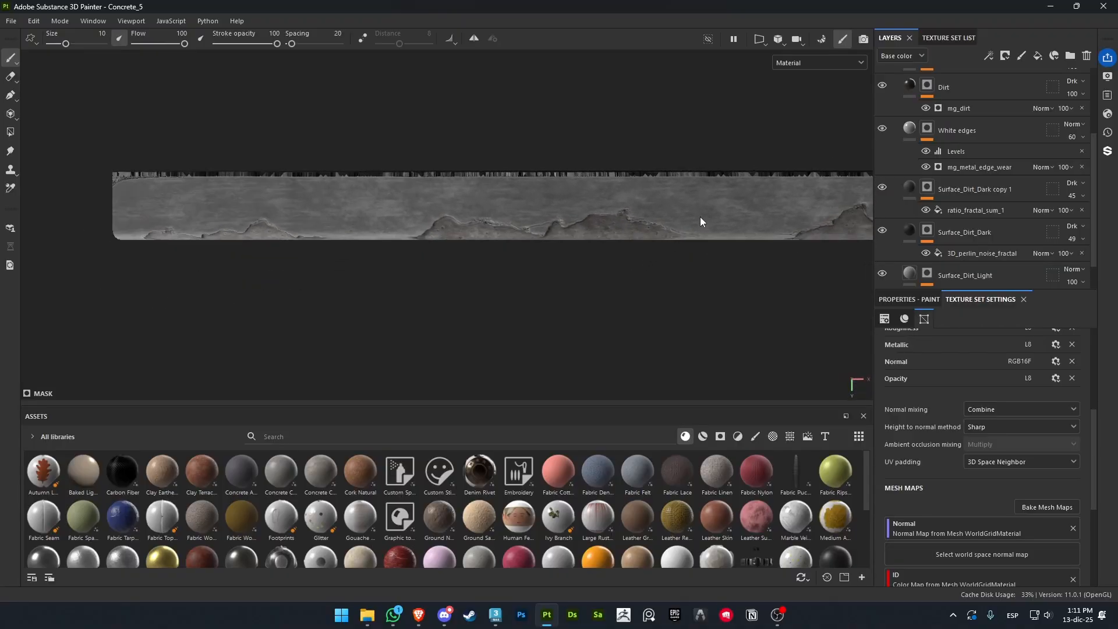
{"action": "middle_click_drag", "start_coordinate": [699, 218], "coordinate": [570, 267], "text": "alt"}
{"action": "scroll", "coordinate": [456, 225], "scroll_direction": "up", "scroll_amount": 5}
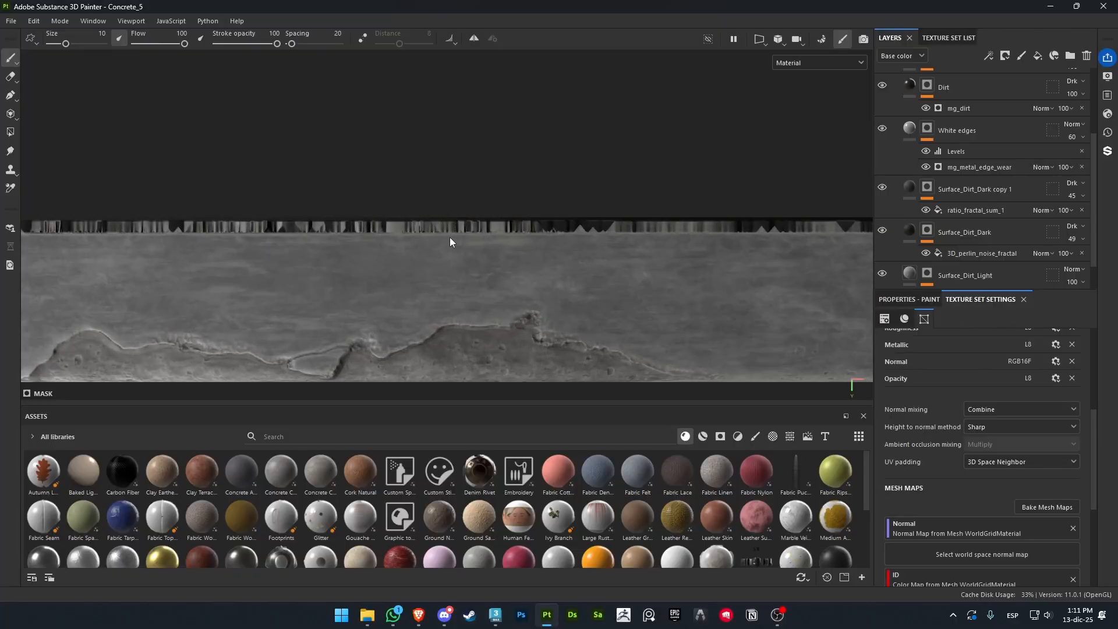
{"action": "scroll", "coordinate": [450, 227], "scroll_direction": "down", "scroll_amount": 4}
{"action": "scroll", "coordinate": [916, 200], "scroll_direction": "up", "scroll_amount": 3}
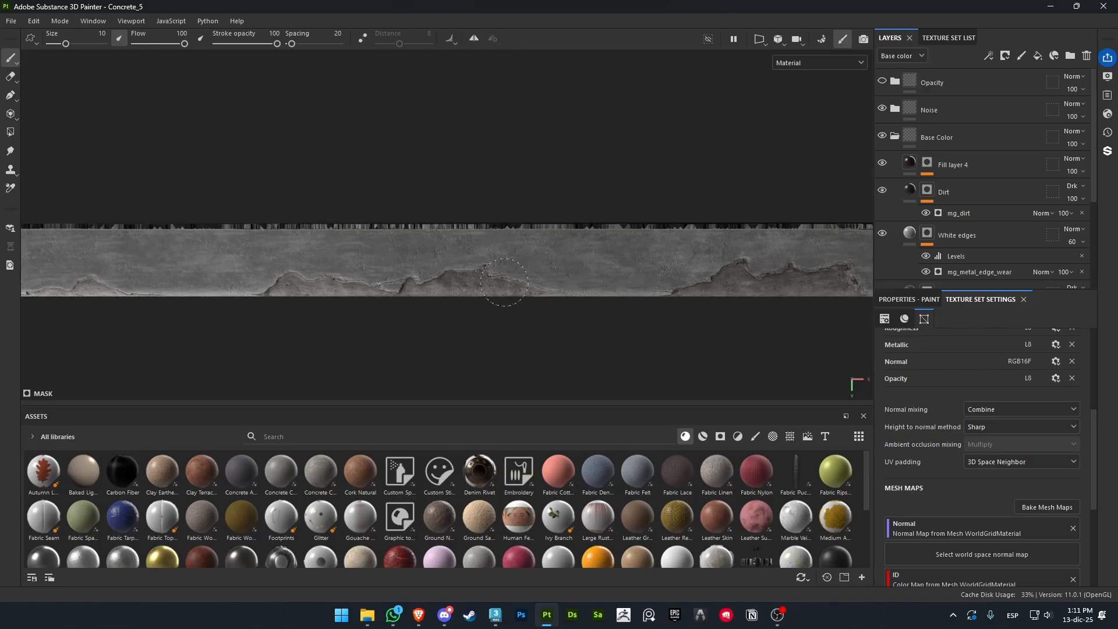
Make the Opacity folder visible to mask the decal's borders, and check the fade along the cracked edge
{"action": "left_click_drag", "start_coordinate": [504, 282], "coordinate": [791, 272], "text": "alt"}
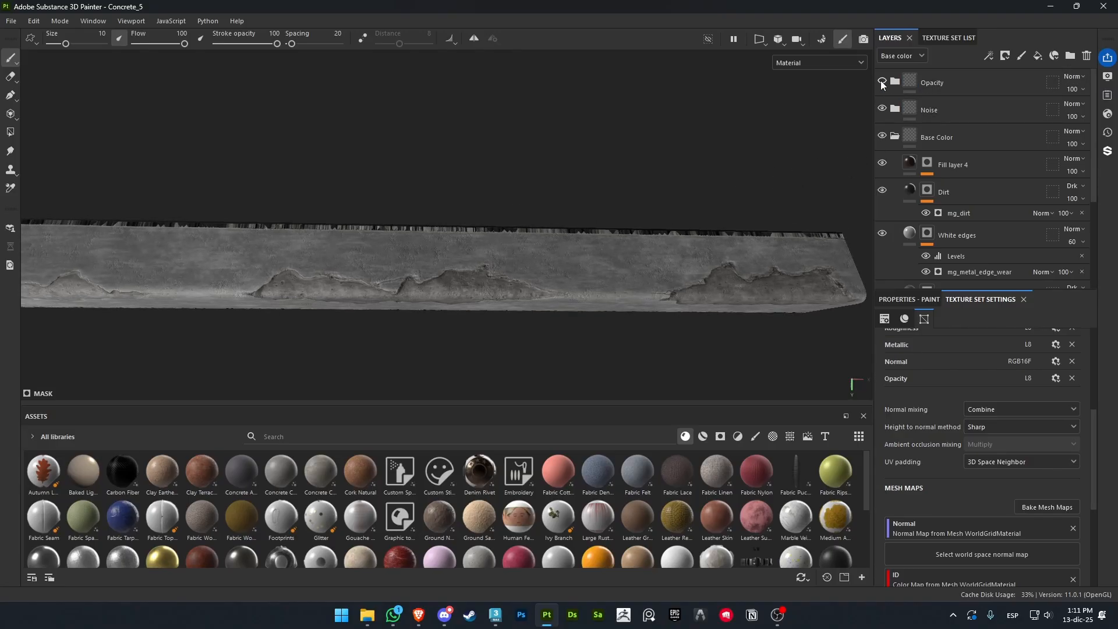
{"action": "left_click", "coordinate": [881, 81]}
{"action": "scroll", "coordinate": [643, 274], "scroll_direction": "up", "scroll_amount": 3}
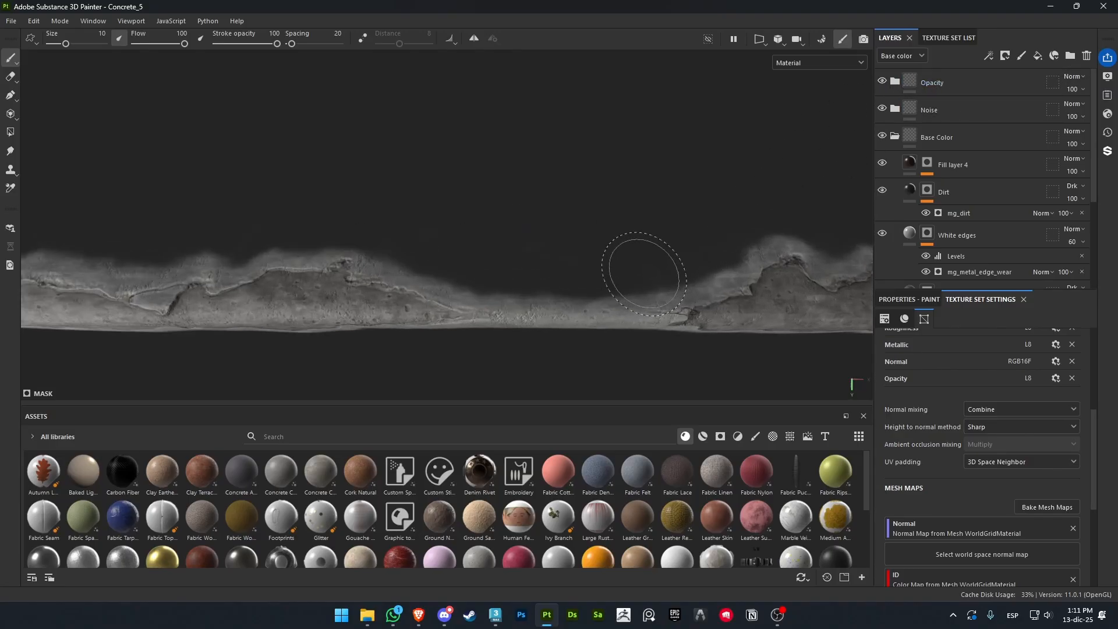
{"action": "scroll", "coordinate": [489, 219], "scroll_direction": "down", "scroll_amount": 5}
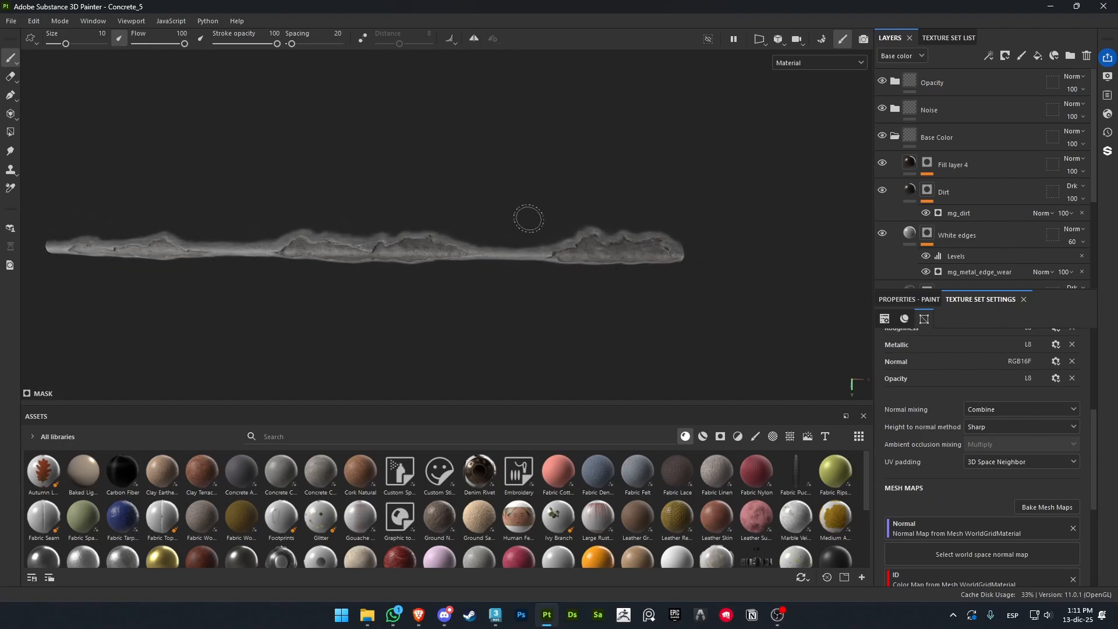
Display the mesh polygons with the Polygon Fill tool and examine how the masked texture fits the geometry at both ends
{"action": "left_click", "coordinate": [11, 131]}
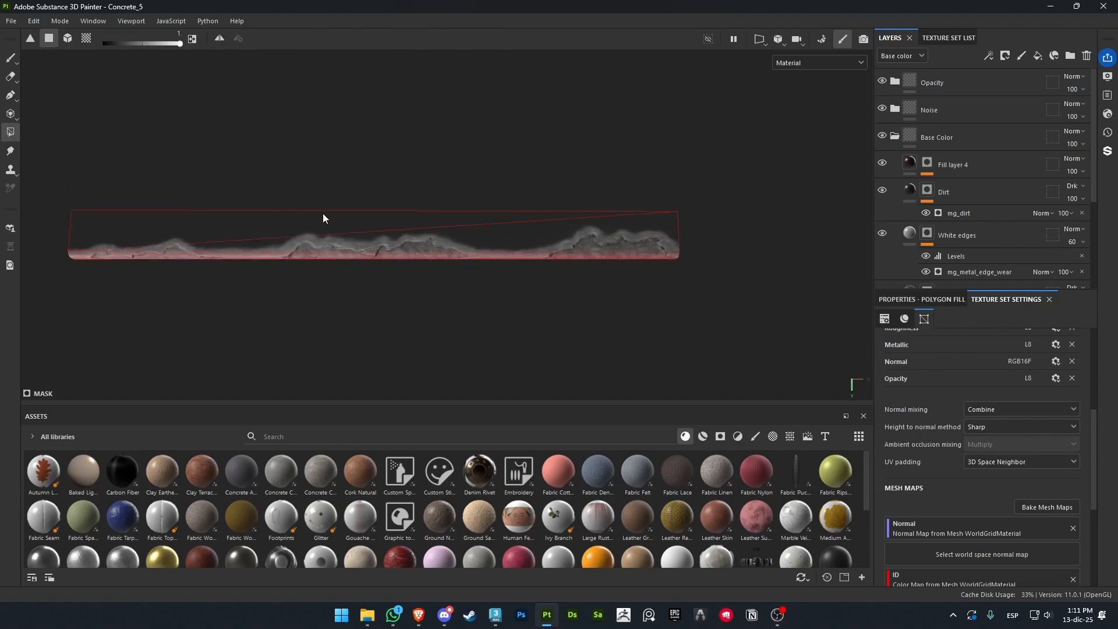
{"action": "scroll", "coordinate": [467, 239], "scroll_direction": "up", "scroll_amount": 2}
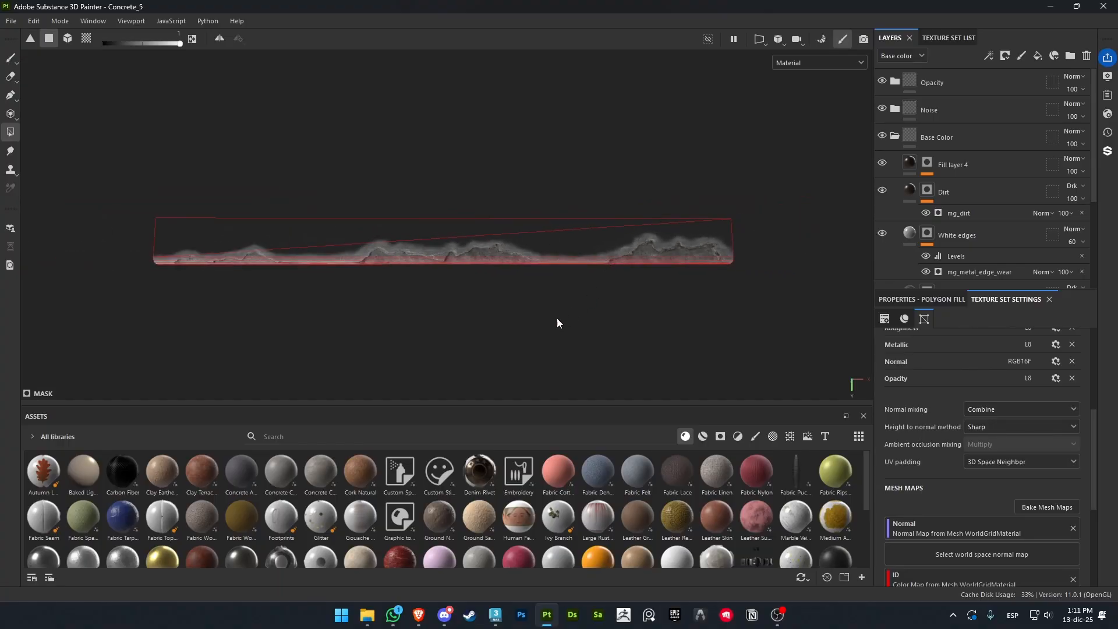
{"action": "left_click_drag", "start_coordinate": [557, 319], "coordinate": [494, 241], "text": "alt"}
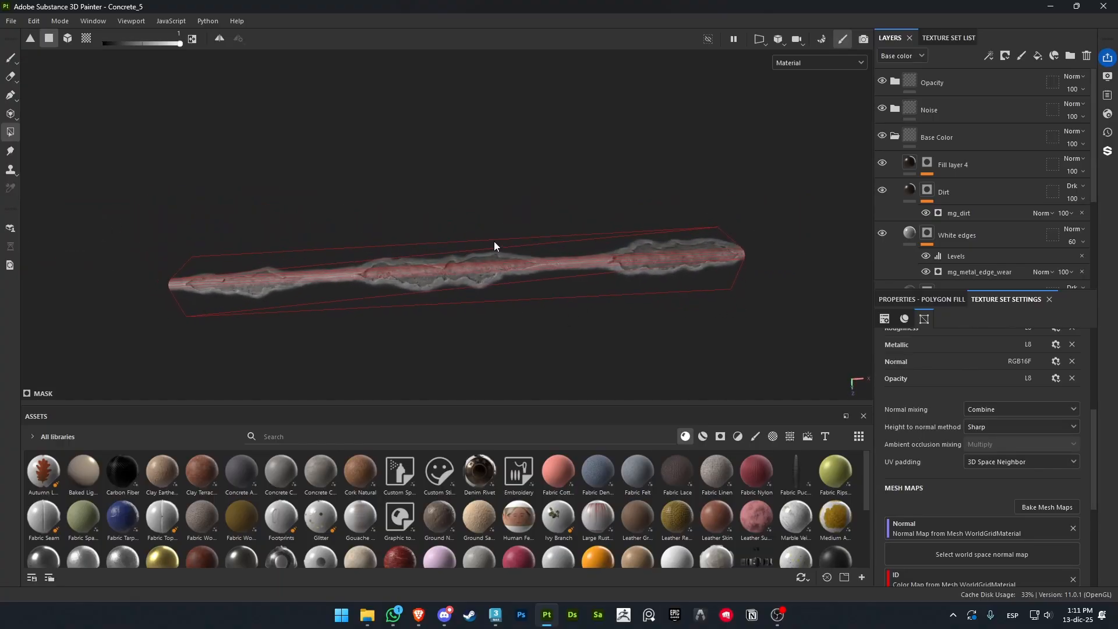
{"action": "left_click_drag", "start_coordinate": [344, 179], "coordinate": [454, 233], "text": "alt"}
{"action": "scroll", "coordinate": [302, 243], "scroll_direction": "up", "scroll_amount": 3}
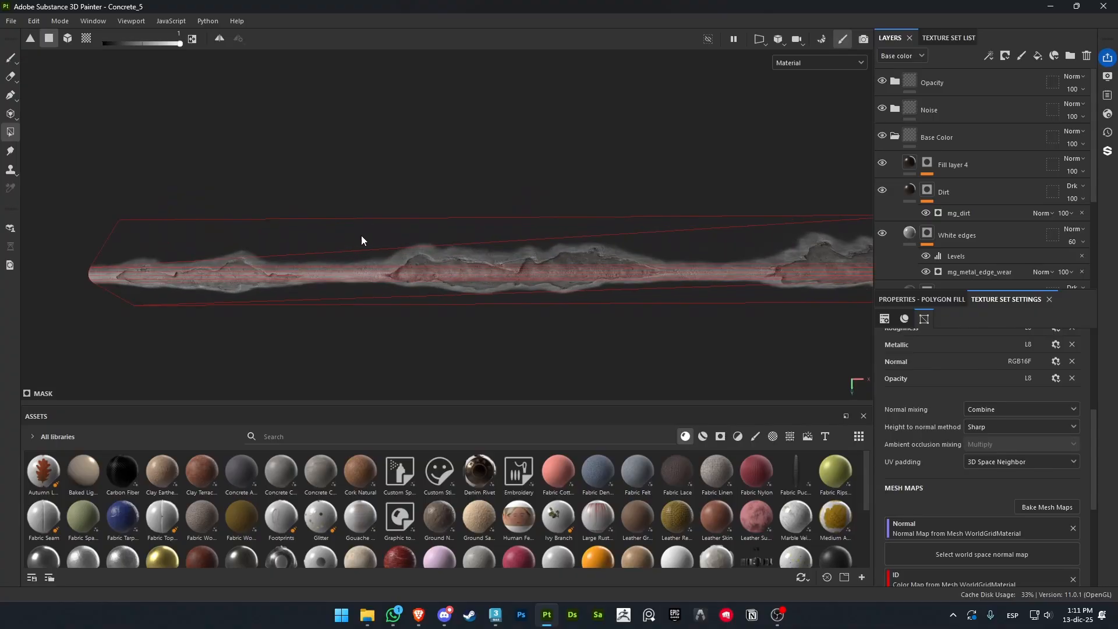
{"action": "middle_click_drag", "start_coordinate": [655, 210], "coordinate": [341, 181], "text": "alt"}
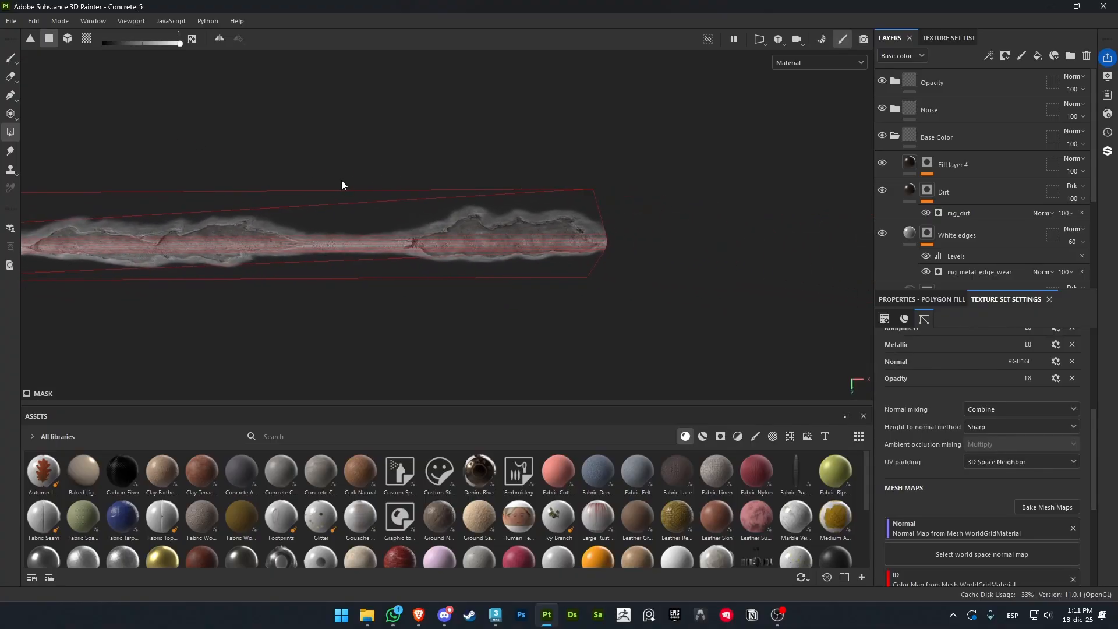
{"action": "scroll", "coordinate": [611, 243], "scroll_direction": "up", "scroll_amount": 3}
{"action": "scroll", "coordinate": [616, 244], "scroll_direction": "up", "scroll_amount": 4}
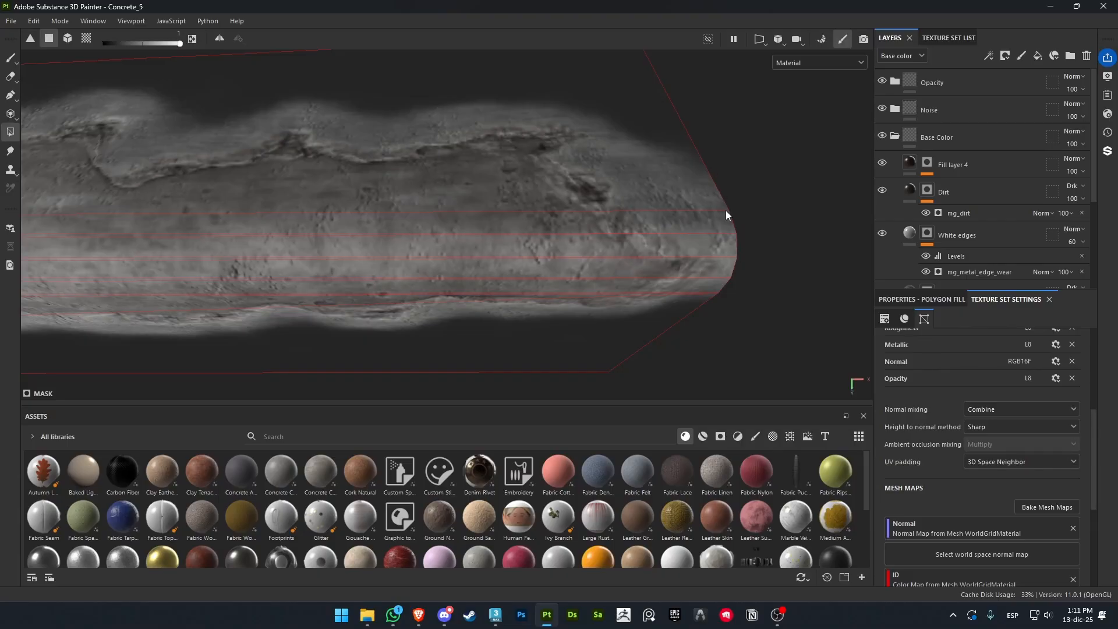
{"action": "scroll", "coordinate": [707, 241], "scroll_direction": "down", "scroll_amount": 6}
{"action": "middle_click_drag", "start_coordinate": [343, 246], "coordinate": [697, 255], "text": "alt"}
{"action": "middle_click_drag", "start_coordinate": [273, 226], "coordinate": [604, 233], "text": "alt"}
{"action": "scroll", "coordinate": [232, 277], "scroll_direction": "up", "scroll_amount": 6}
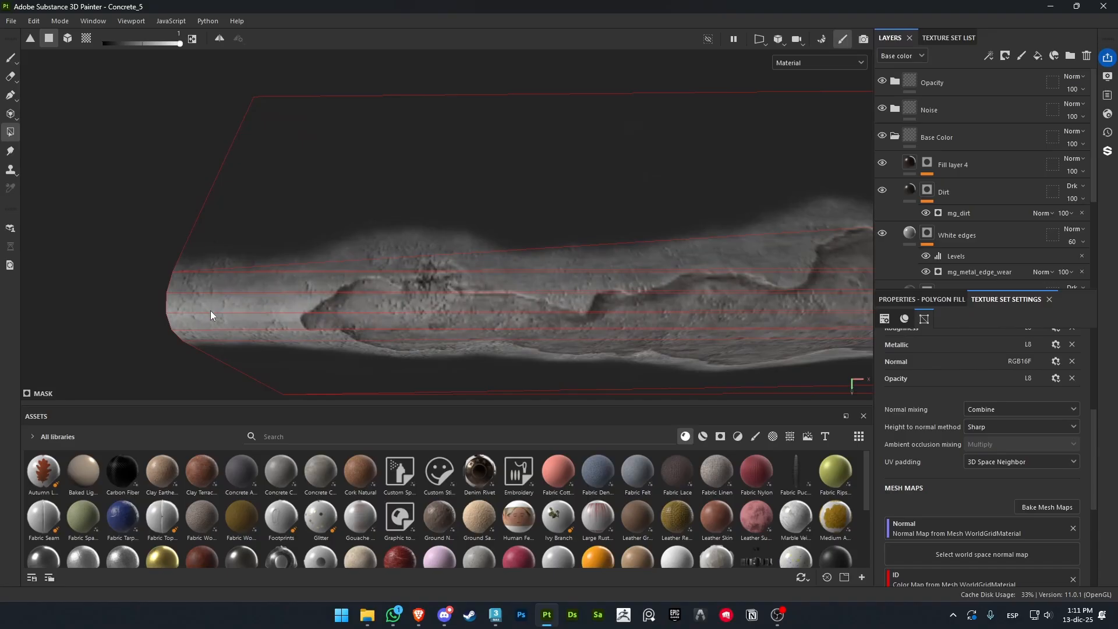
{"action": "scroll", "coordinate": [217, 309], "scroll_direction": "down", "scroll_amount": 5}
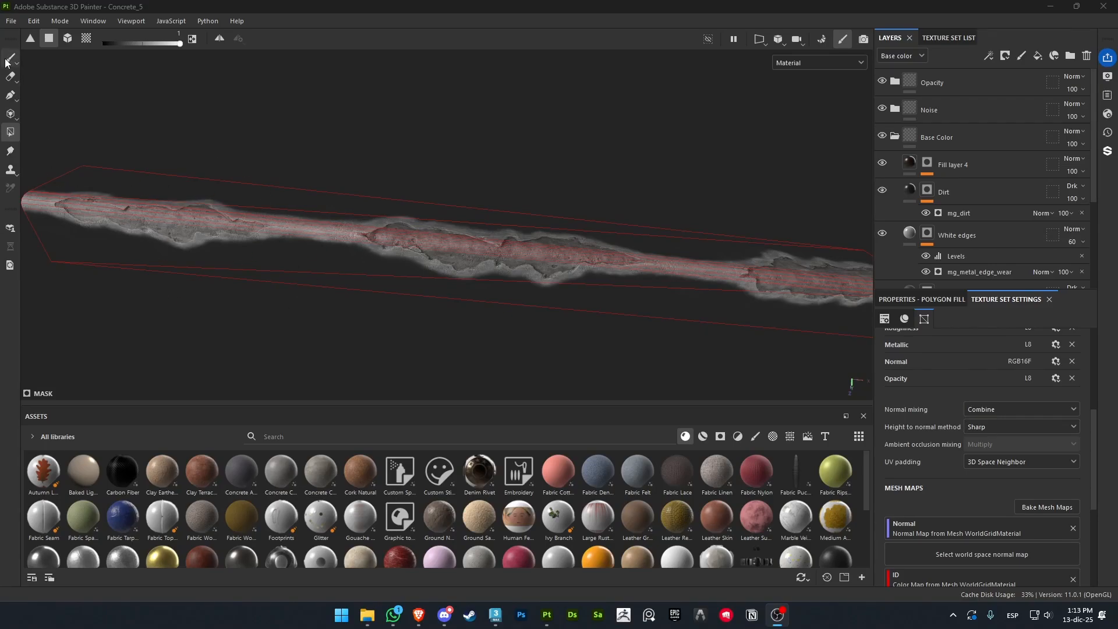
Open the texture export settings and inspect the output maps of the [Edge Trim Tool] template
{"action": "left_click", "coordinate": [11, 21]}
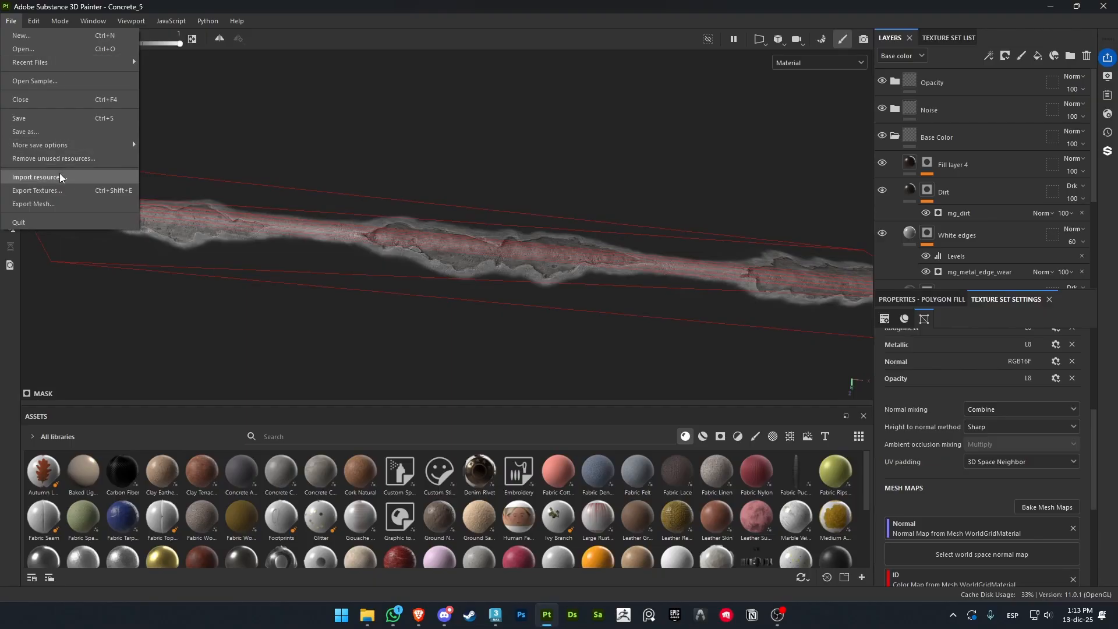
{"action": "left_click", "coordinate": [72, 190]}
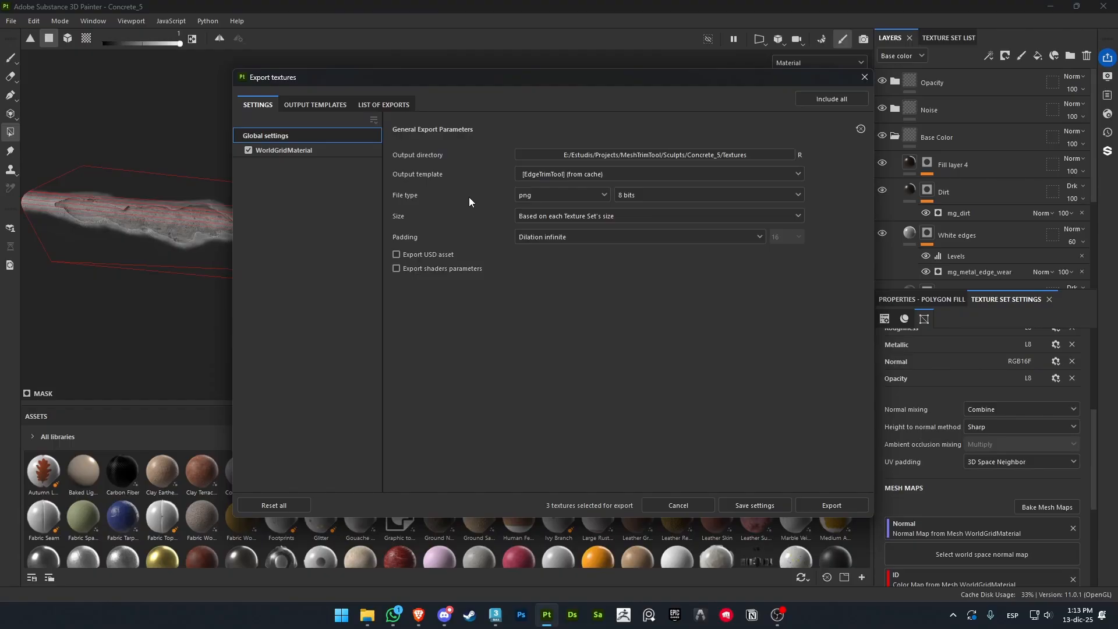
{"action": "left_click", "coordinate": [313, 106]}
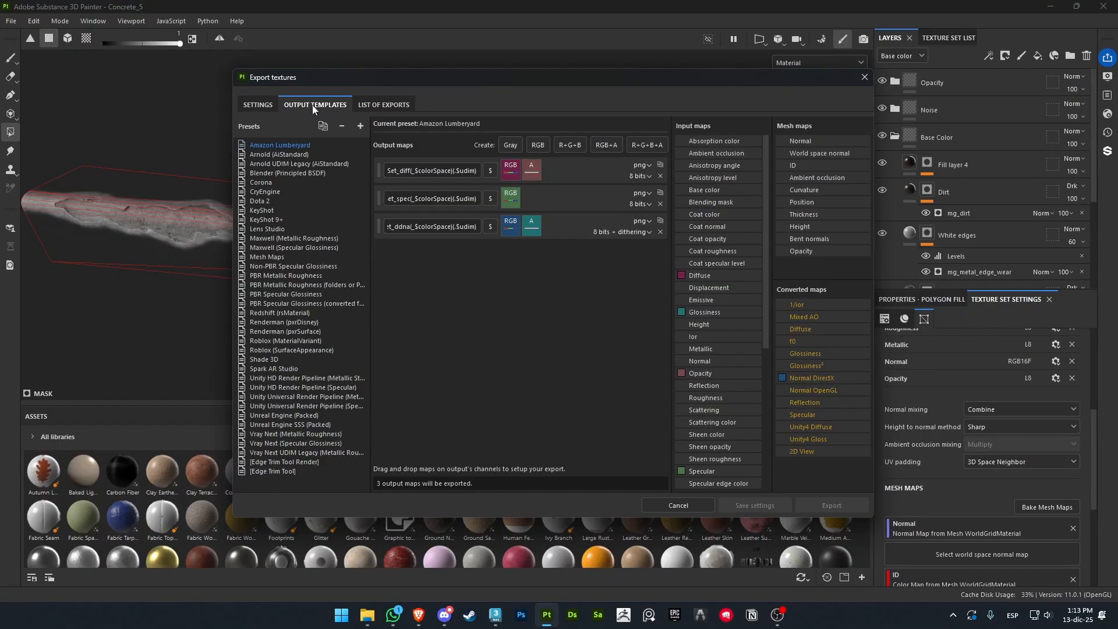
{"action": "left_click", "coordinate": [260, 471]}
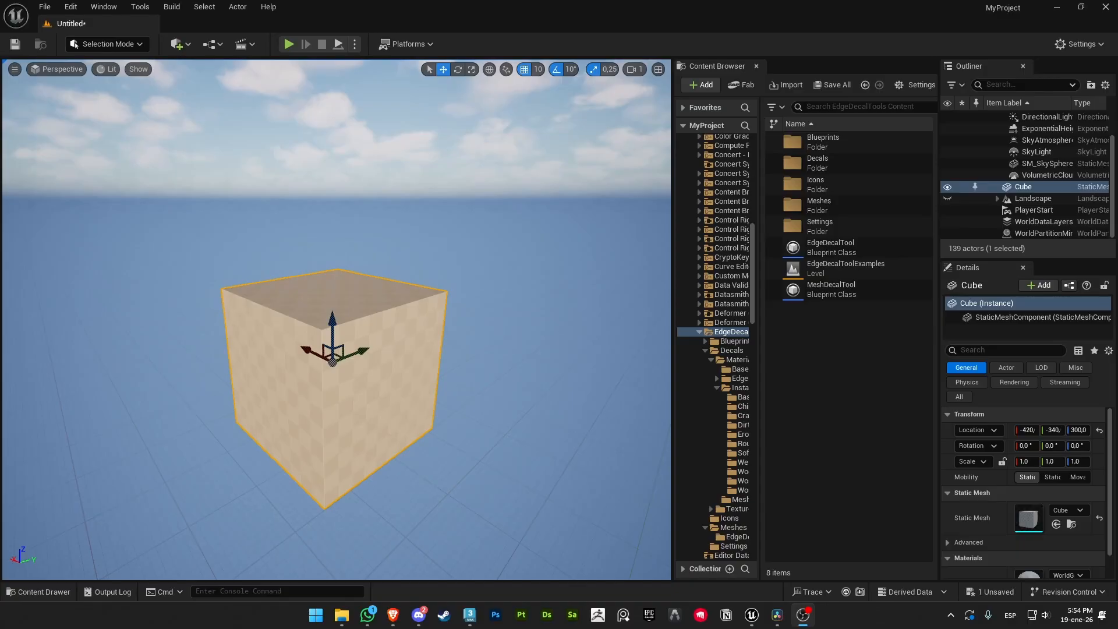
In Unreal Engine, switch to Scriptable Tools mode and start the Edge Decal Tool
{"action": "left_click", "coordinate": [120, 45]}
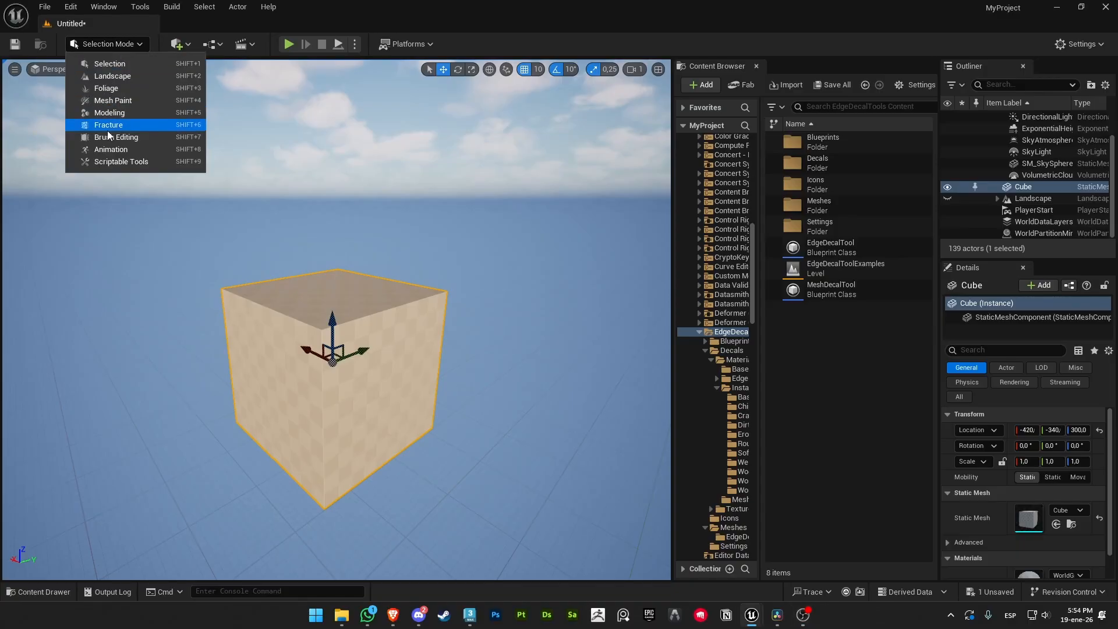
{"action": "left_click", "coordinate": [122, 163]}
{"action": "left_click", "coordinate": [23, 145]}
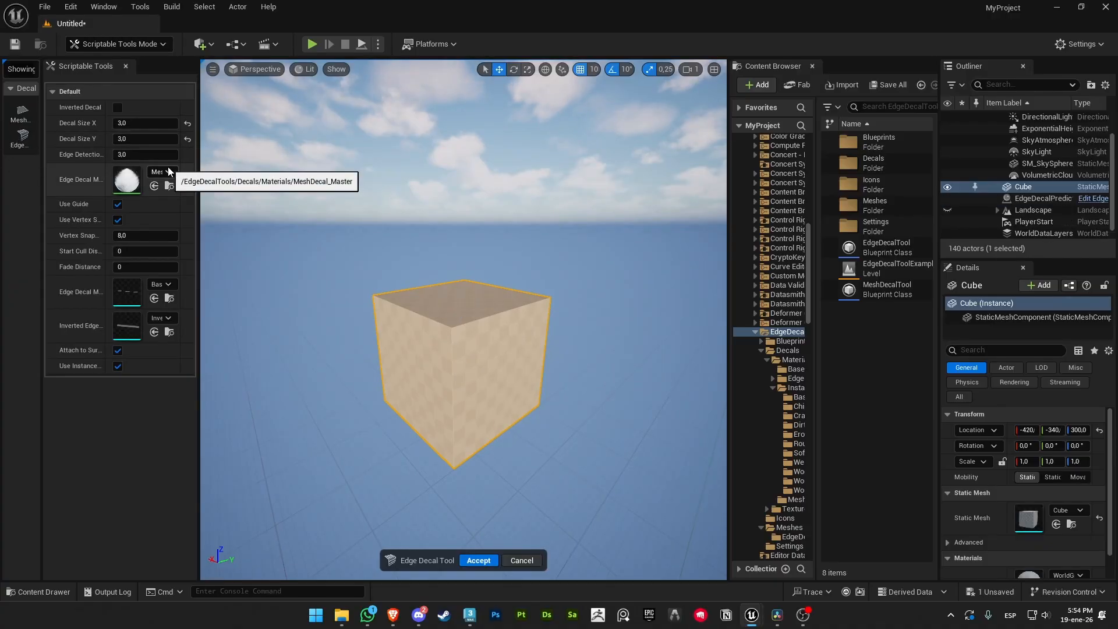
{"action": "left_click", "coordinate": [163, 171]}
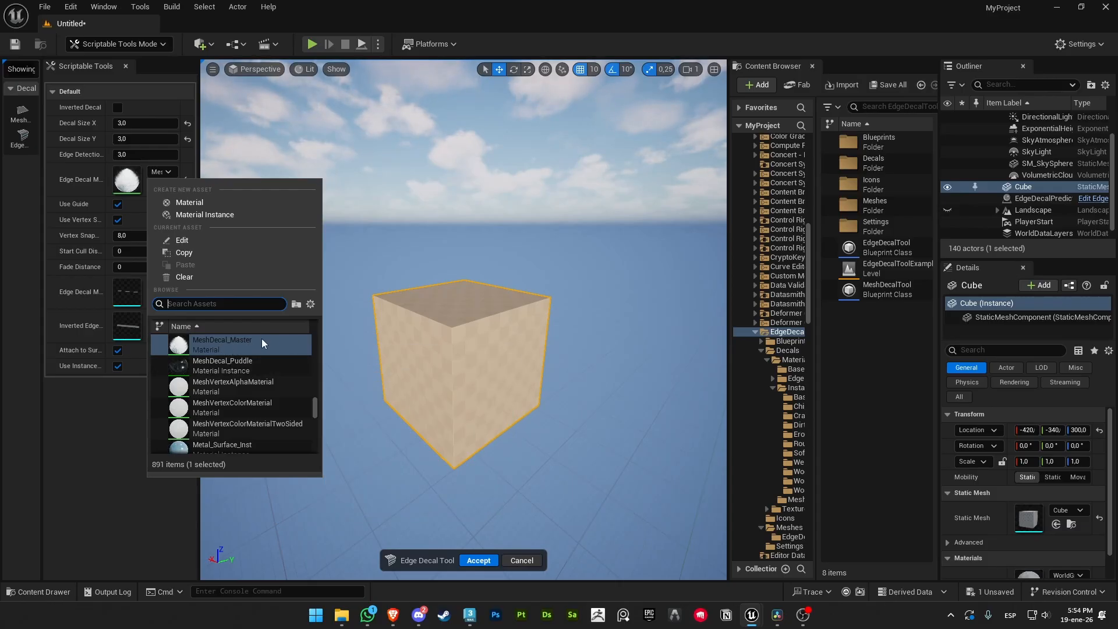
{"action": "left_click", "coordinate": [206, 215]}
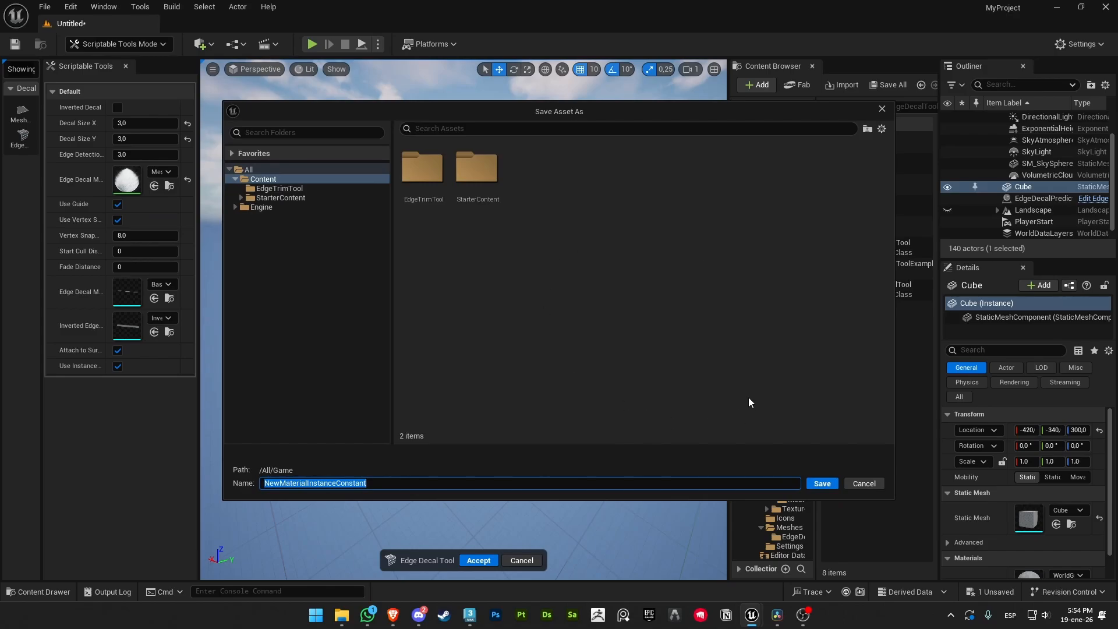
{"action": "left_click", "coordinate": [869, 485]}
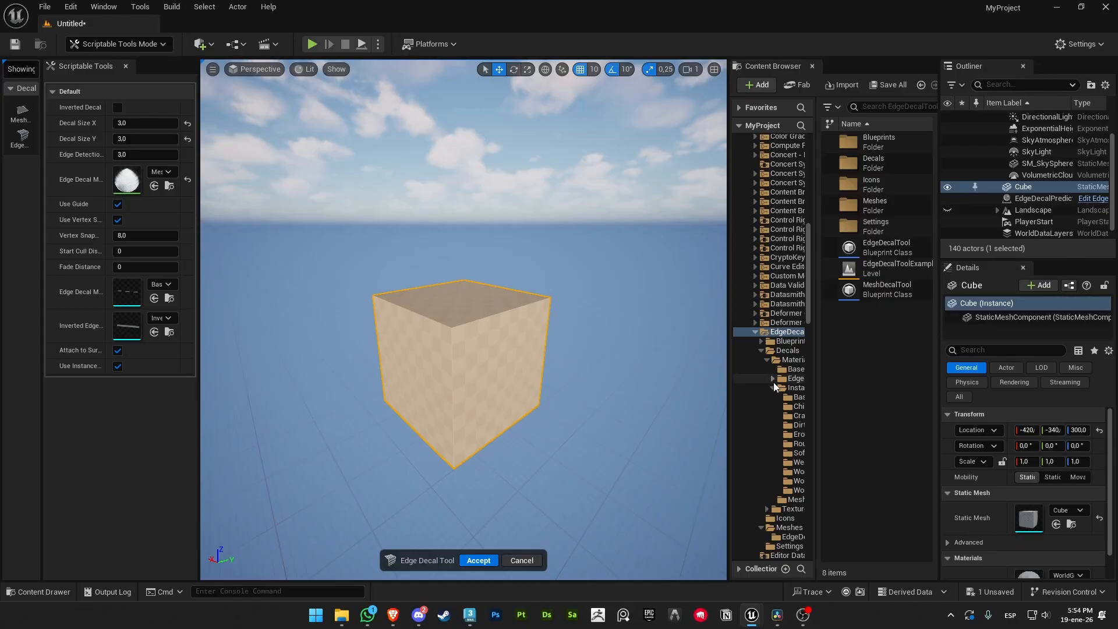
Open Concrete_4_Normal from the Cracked_Concrete instances folder and examine its mask map, normal map and parent material
{"action": "left_click", "coordinate": [792, 388]}
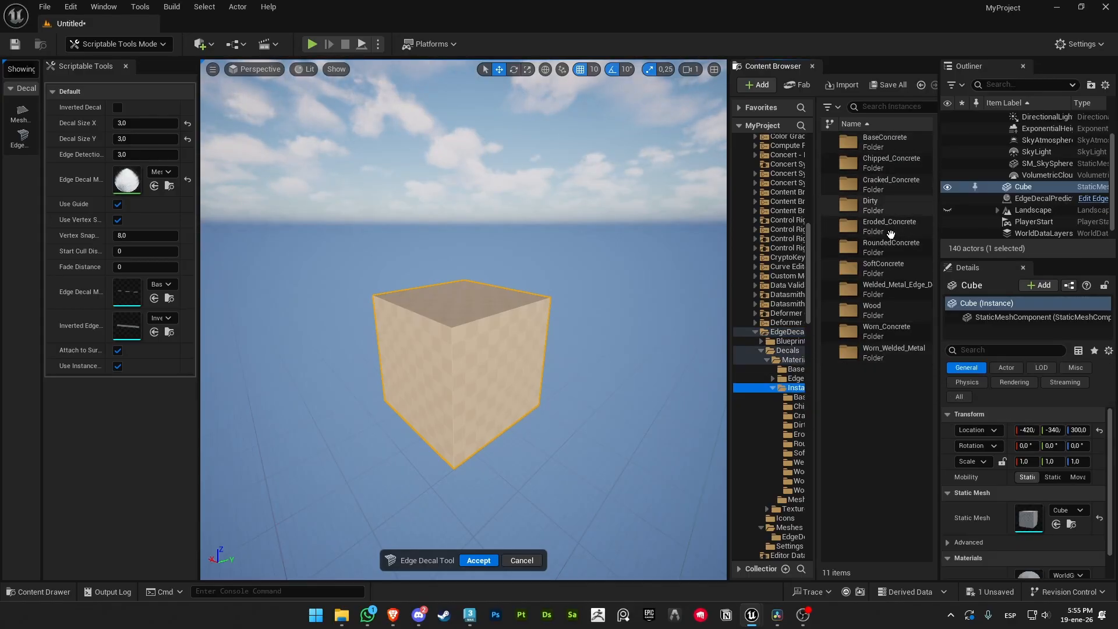
{"action": "double_click", "coordinate": [896, 183]}
{"action": "left_click", "coordinate": [878, 143]}
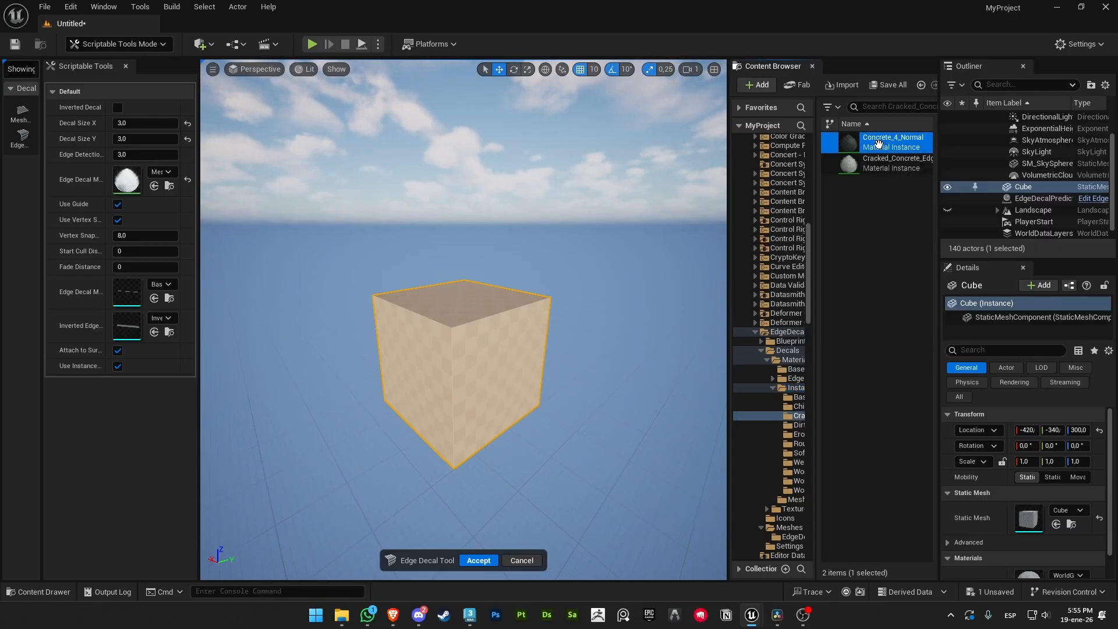
{"action": "double_click", "coordinate": [878, 143]}
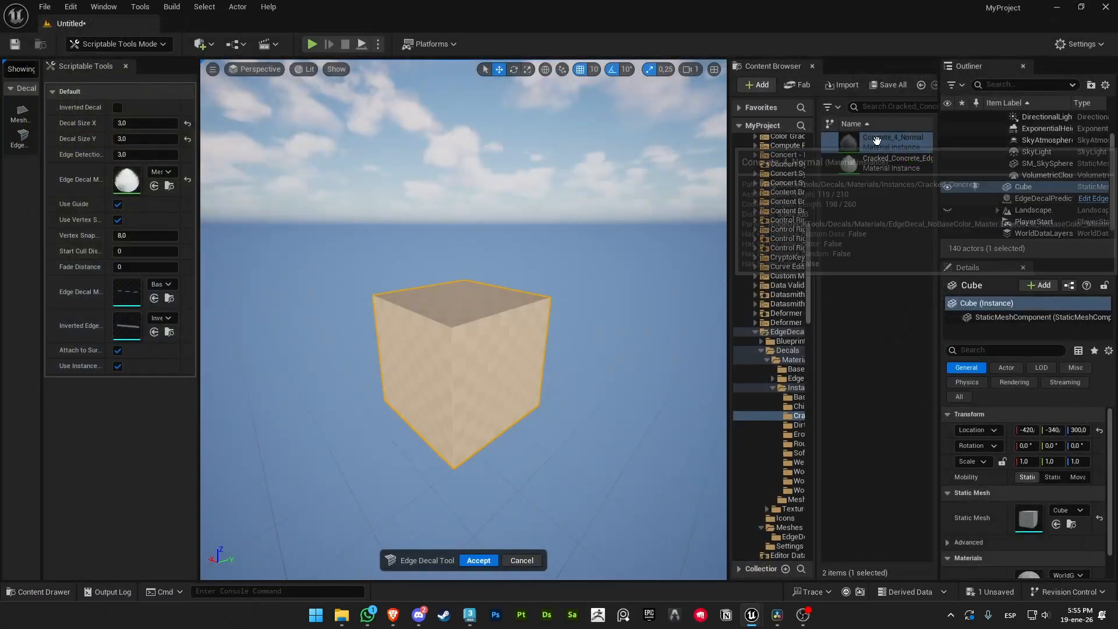
{"action": "double_click", "coordinate": [894, 140]}
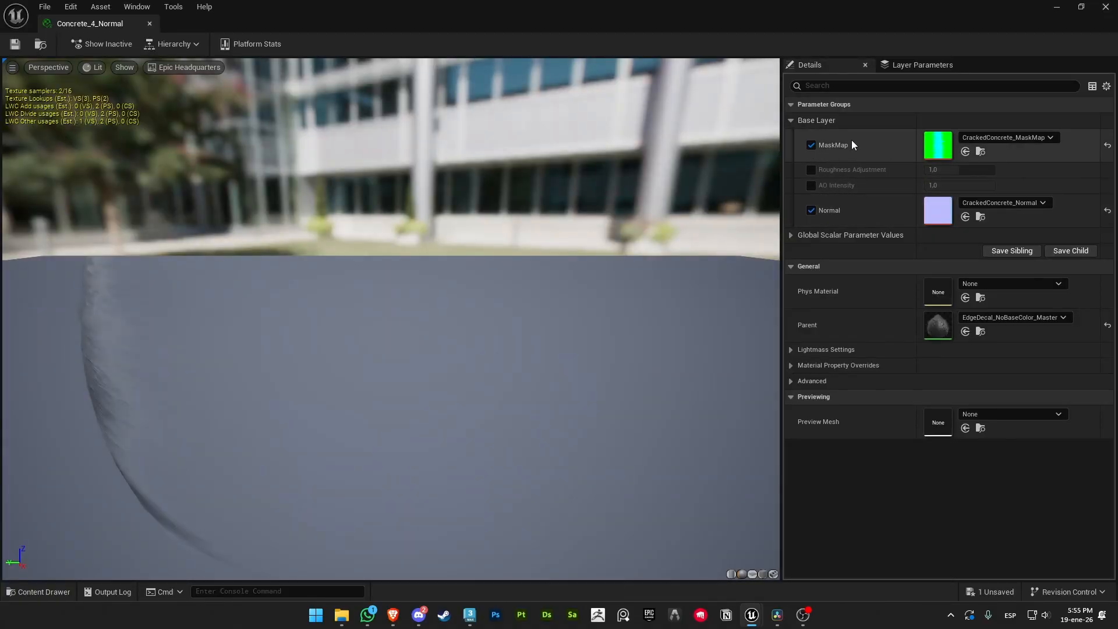
{"action": "left_click", "coordinate": [1105, 9]}
Open the Cracked_Concrete_Edge material instance and examine its albedo, mask map and normal textures on the preview mesh
{"action": "double_click", "coordinate": [879, 159]}
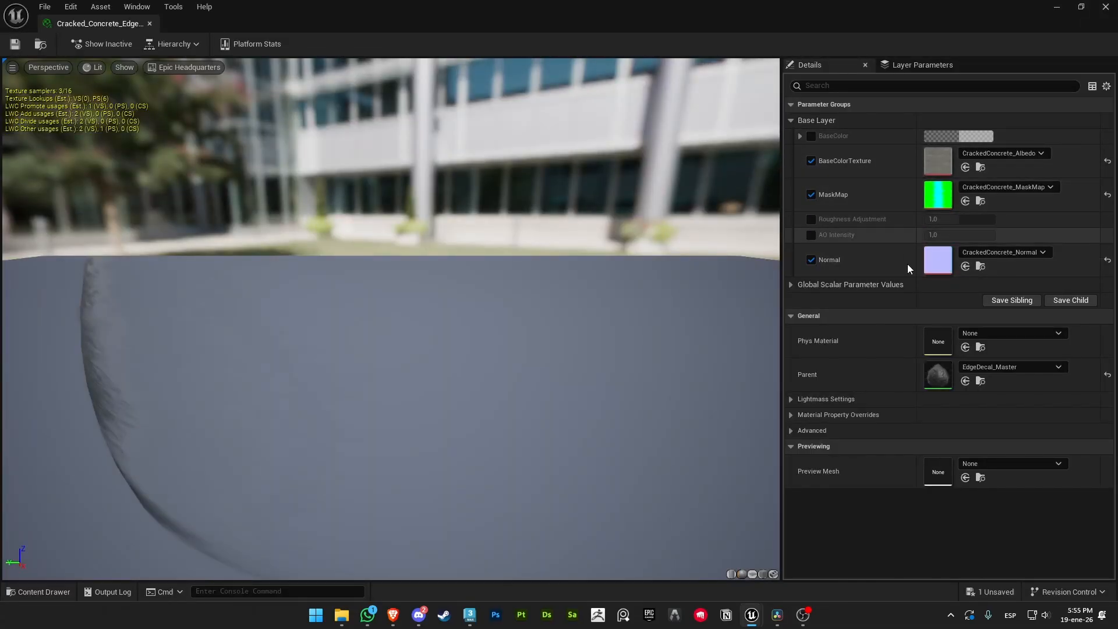
{"action": "left_click_drag", "start_coordinate": [379, 289], "coordinate": [342, 306]}
{"action": "scroll", "coordinate": [480, 343], "scroll_direction": "down", "scroll_amount": 5}
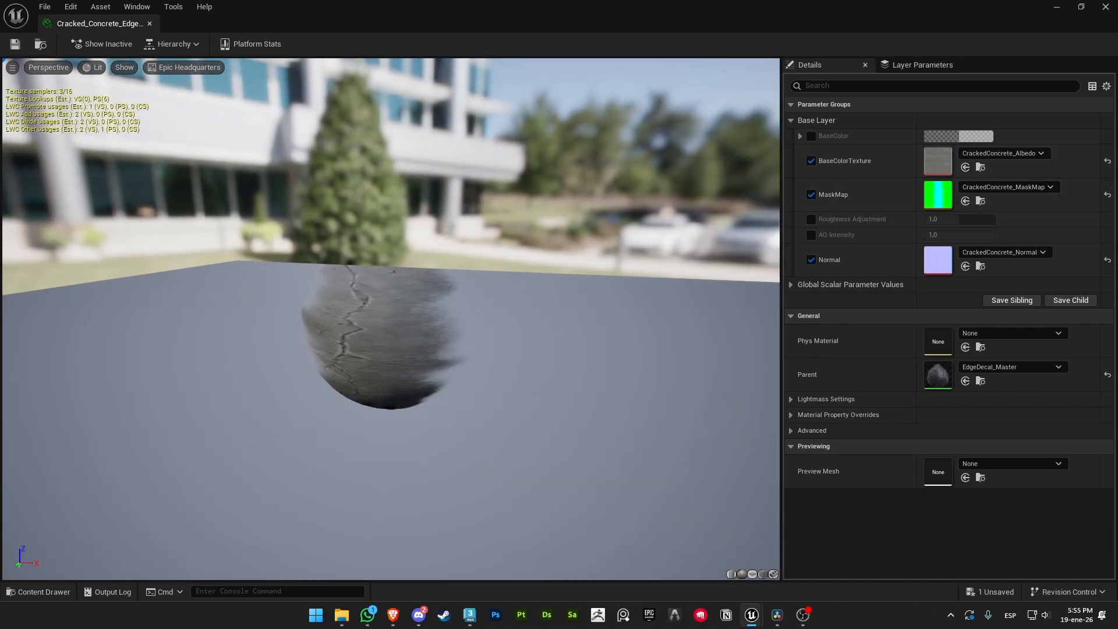
{"action": "left_click_drag", "start_coordinate": [524, 302], "coordinate": [617, 259]}
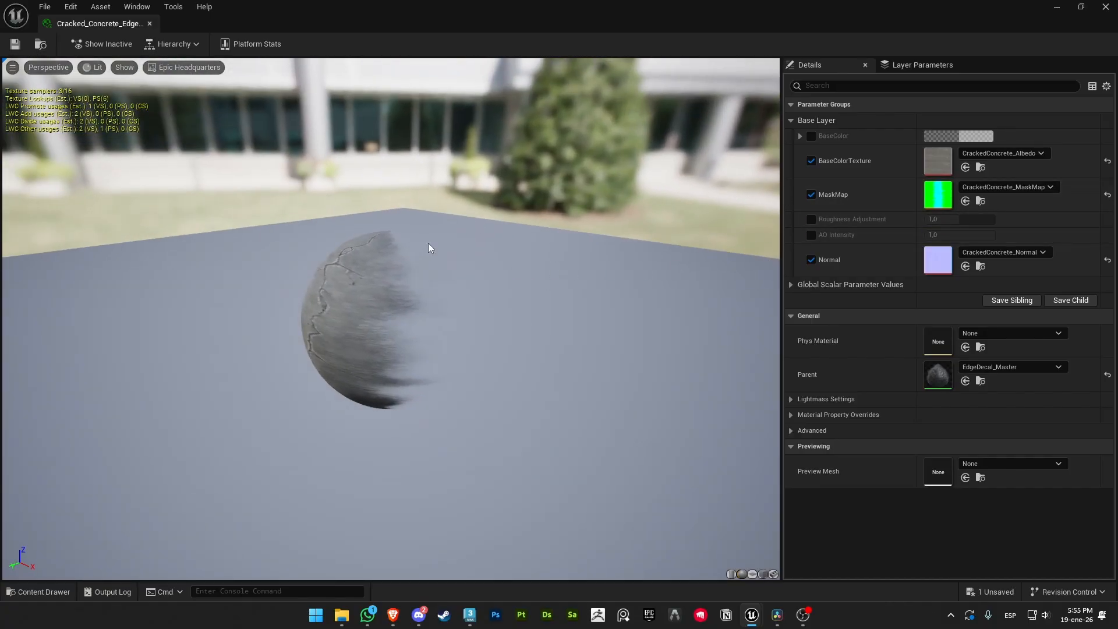
{"action": "left_click_drag", "start_coordinate": [429, 247], "coordinate": [506, 248]}
{"action": "left_click_drag", "start_coordinate": [282, 287], "coordinate": [309, 283]}
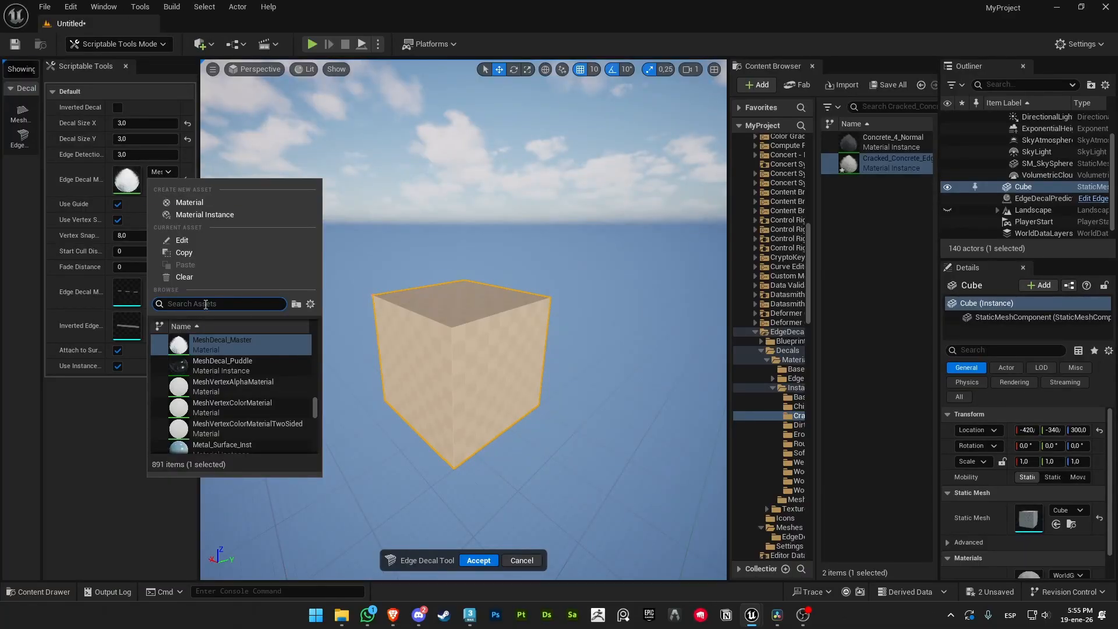
Set the edge decal material to Worn_Concrete_Edge_Decal and place decals along the cube's near vertical edge and an adjoining top edge
{"action": "type", "text": "conc"}
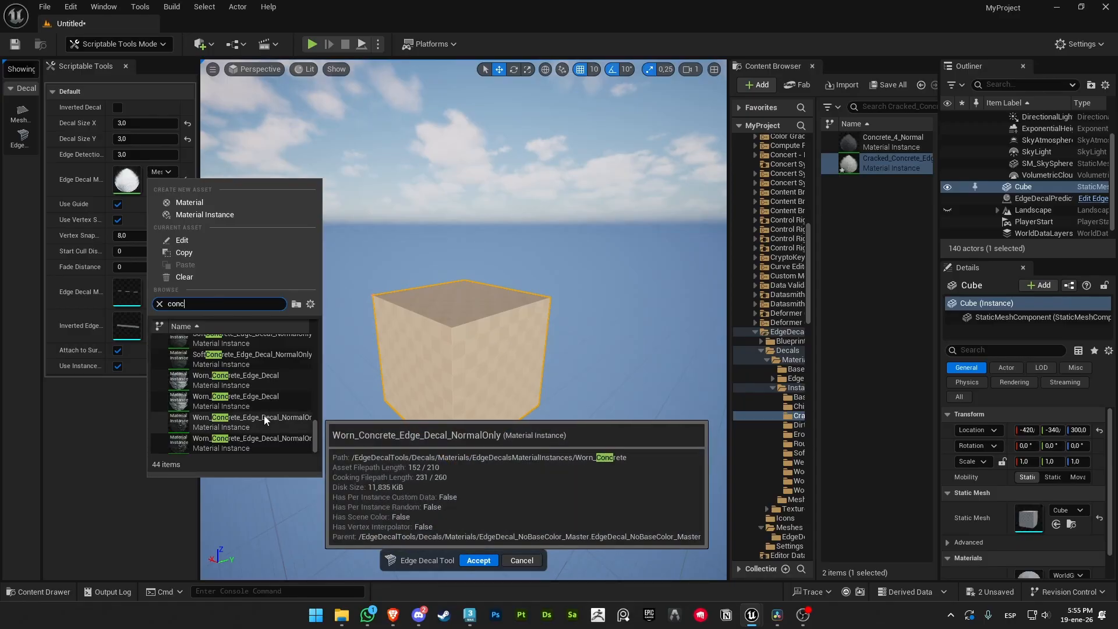
{"action": "left_click", "coordinate": [257, 401]}
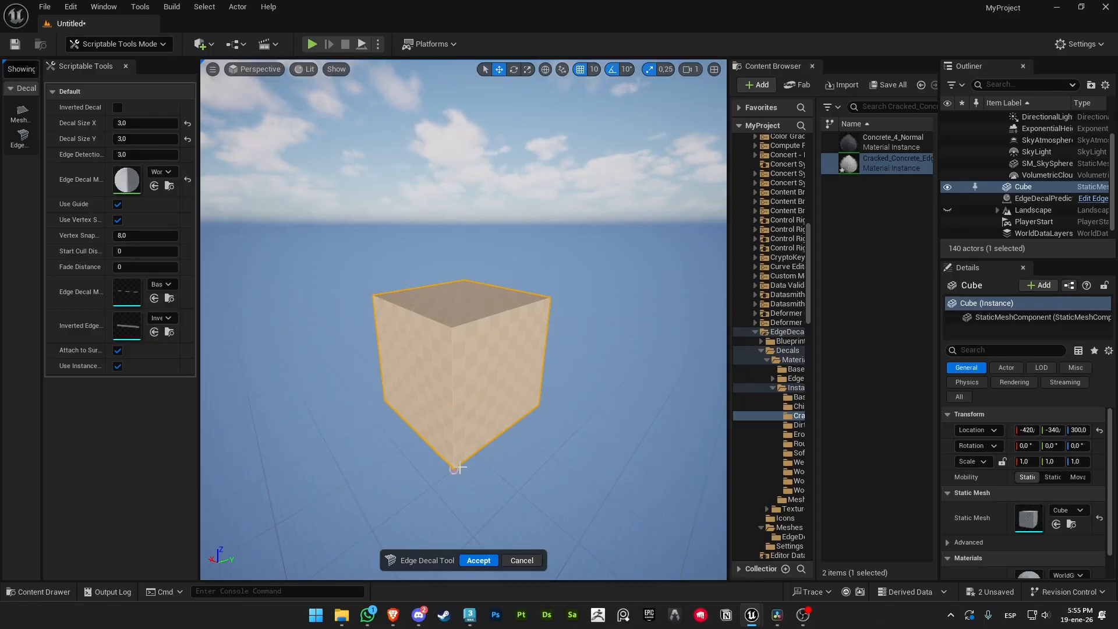
{"action": "left_click_drag", "start_coordinate": [457, 469], "coordinate": [371, 295]}
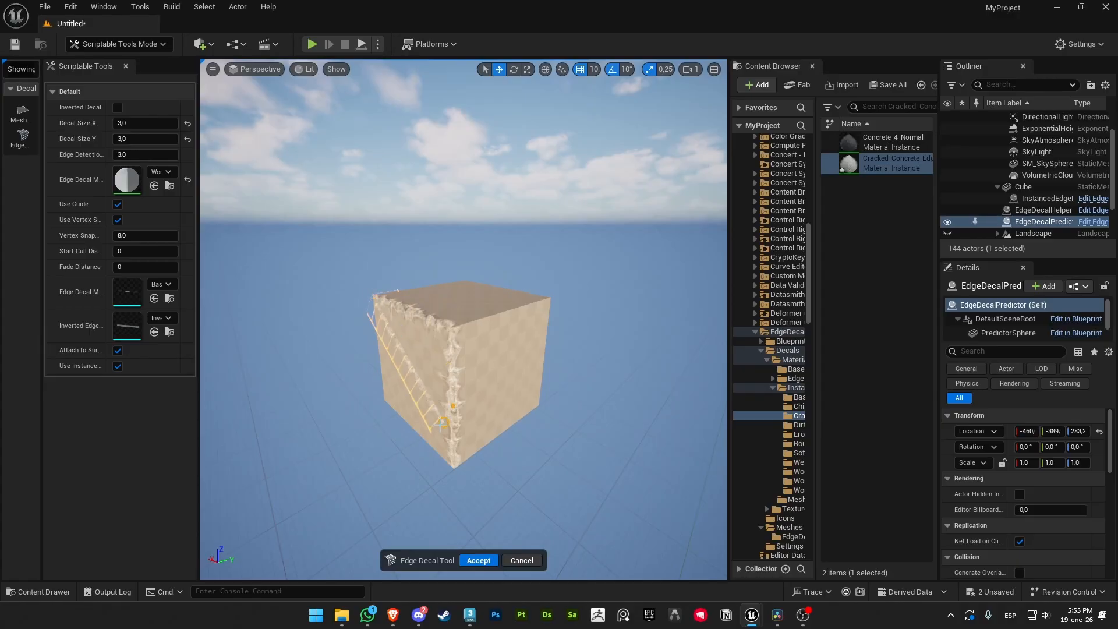
{"action": "left_click", "coordinate": [479, 560]}
{"action": "mouse_move", "coordinate": [404, 445]}
{"action": "right_mouse_down"}
{"action": "mouse_move", "coordinate": [541, 450]}
{"action": "mouse_move", "coordinate": [495, 408]}
{"action": "mouse_move", "coordinate": [466, 459]}
{"action": "mouse_move", "coordinate": [396, 430]}
{"action": "right_mouse_up"}
{"action": "key", "text": "a"}
{"action": "key", "text": "d"}
{"action": "key", "text": "w"}
{"action": "key", "text": "s"}
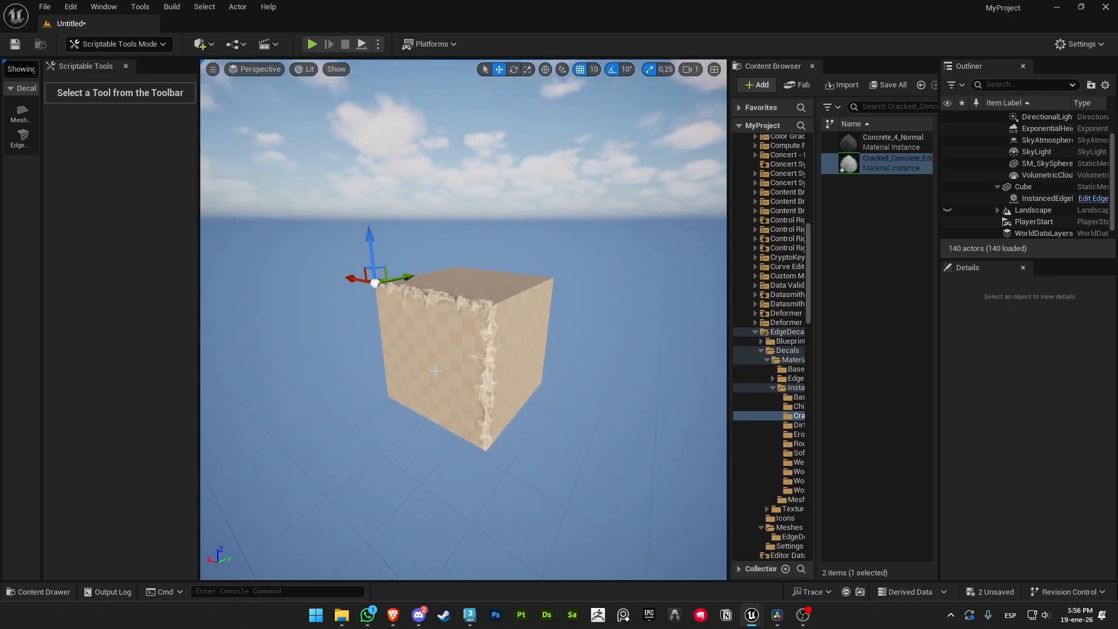
Restart the Edge Decal Tool and read the description of its instanced static mesh option
{"action": "left_click", "coordinate": [20, 146]}
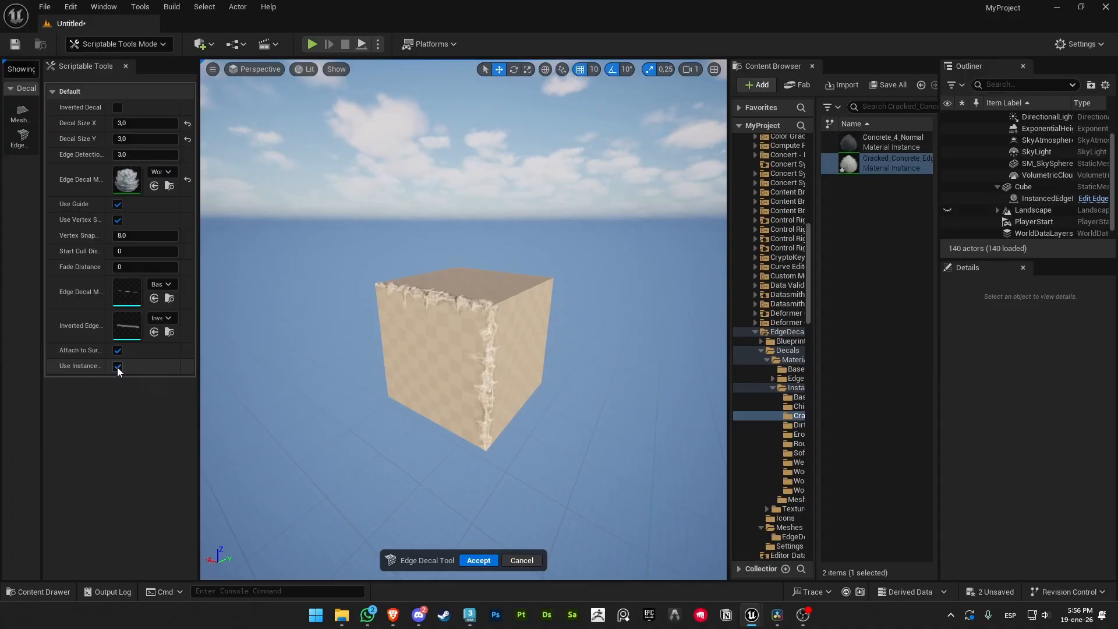
{"action": "mouse_move", "coordinate": [78, 365]}
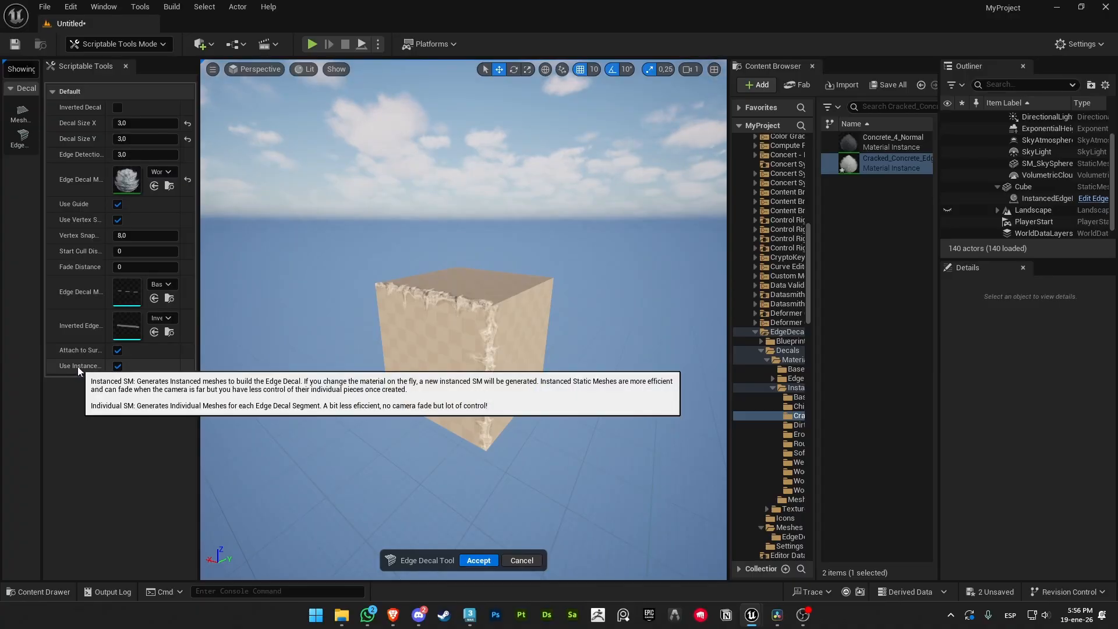